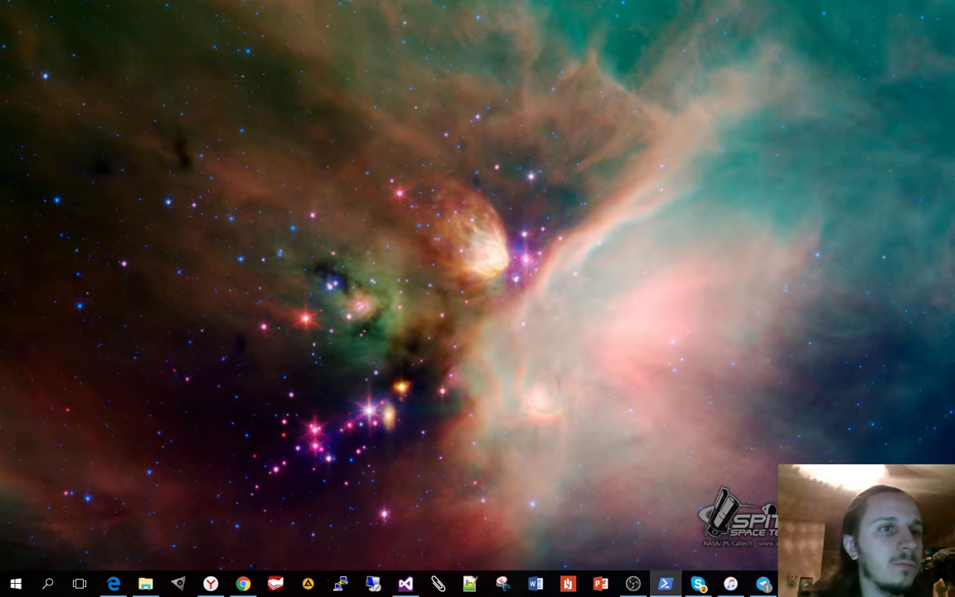
# Open PowerShell full screen, list the home folder, then move into Documents and list it.
pyautogui.click(665, 583)
pyautogui.moveTo(260, 253); pyautogui.dragTo(703, 2)
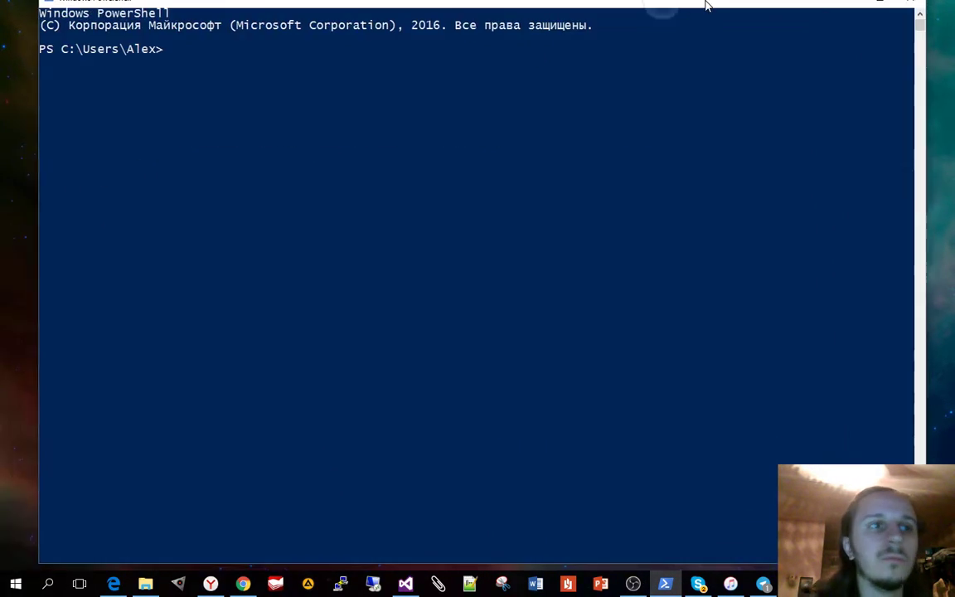
pyautogui.click(367, 223)
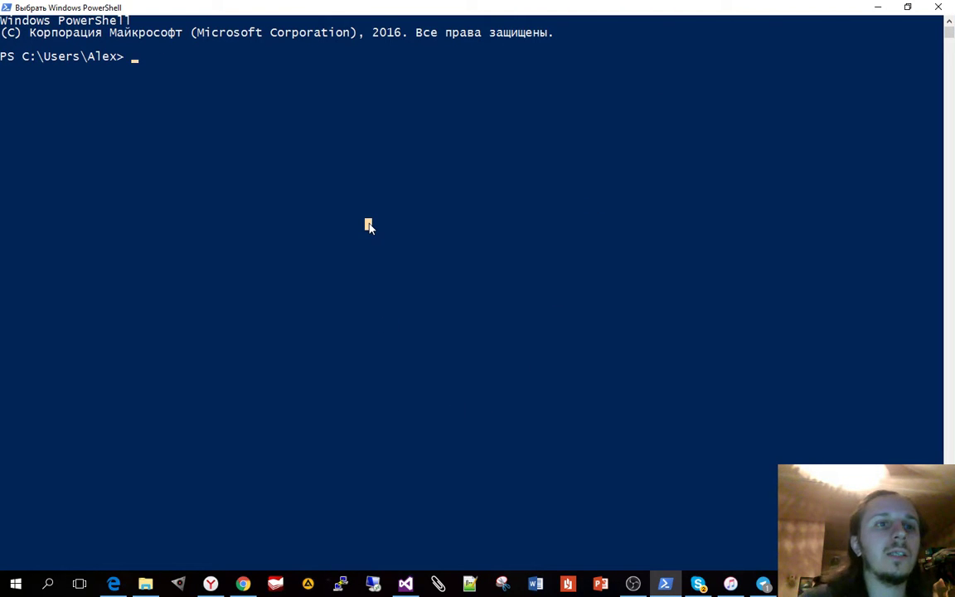
pyautogui.write('ls')
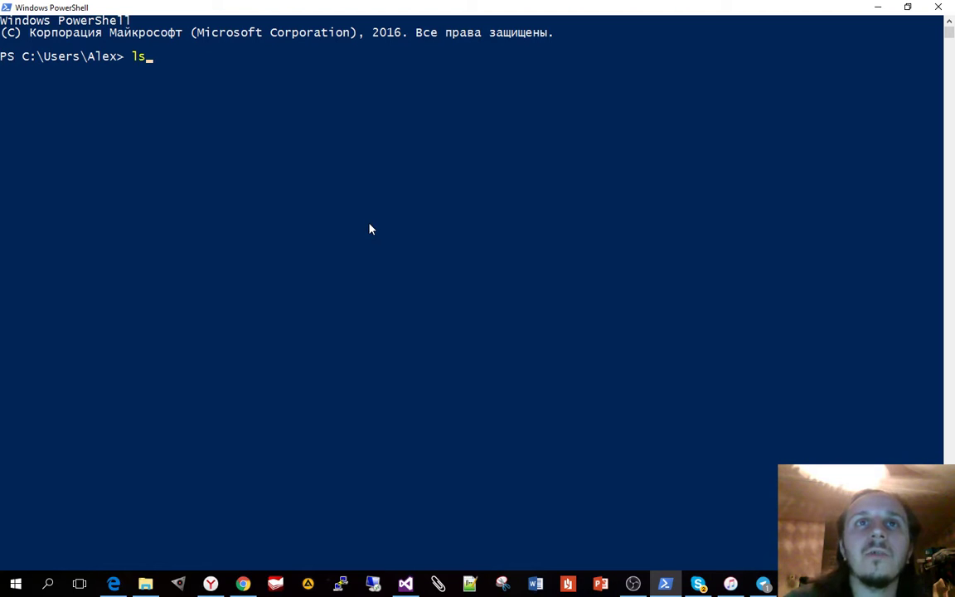
pyautogui.press('Return')
pyautogui.write('cd d')
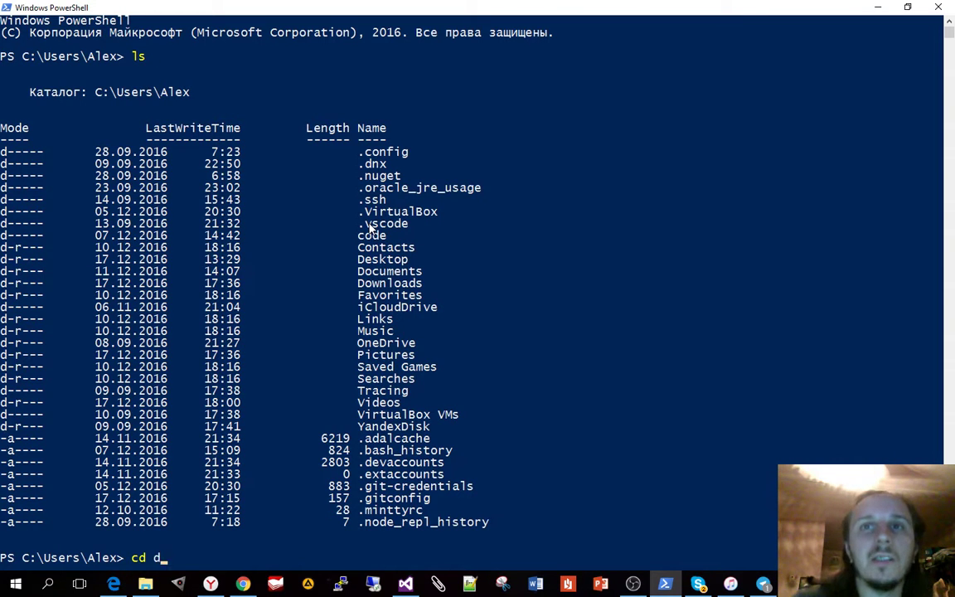
pyautogui.write('oc')
pyautogui.press('Tab')
pyautogui.press('Return')
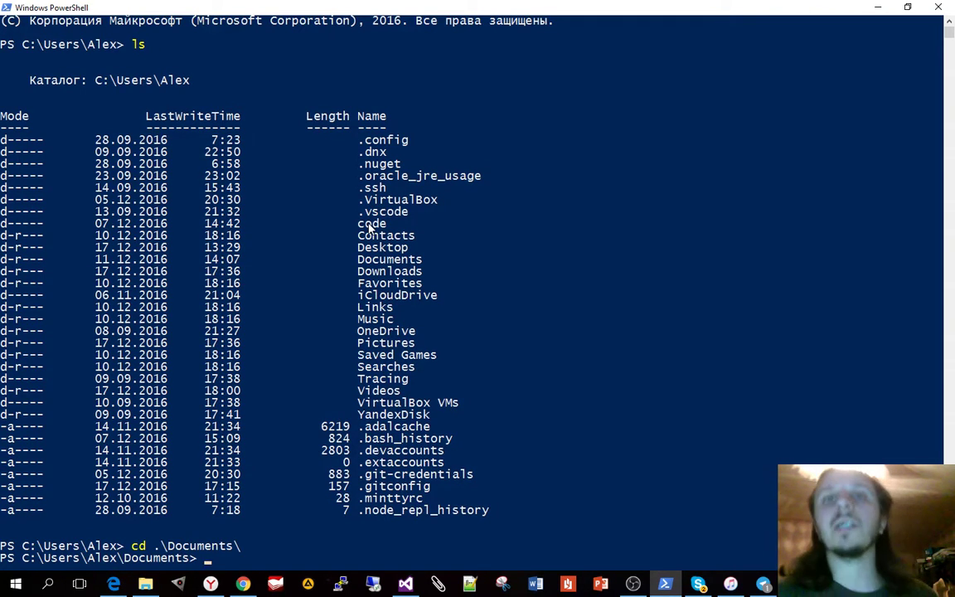
pyautogui.write('ls')
pyautogui.press('Return')
# Re-list Documents, then move into the Visual Studio 2015 folder and list it.
pyautogui.write('cd')
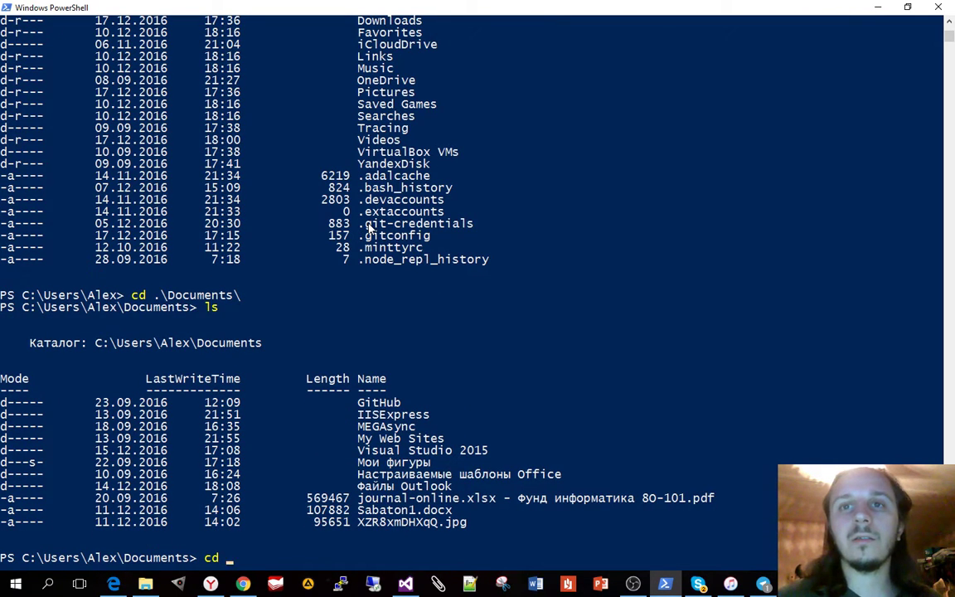
pyautogui.scroll(1, 569, 389)
pyautogui.scroll(4, 566, 389)
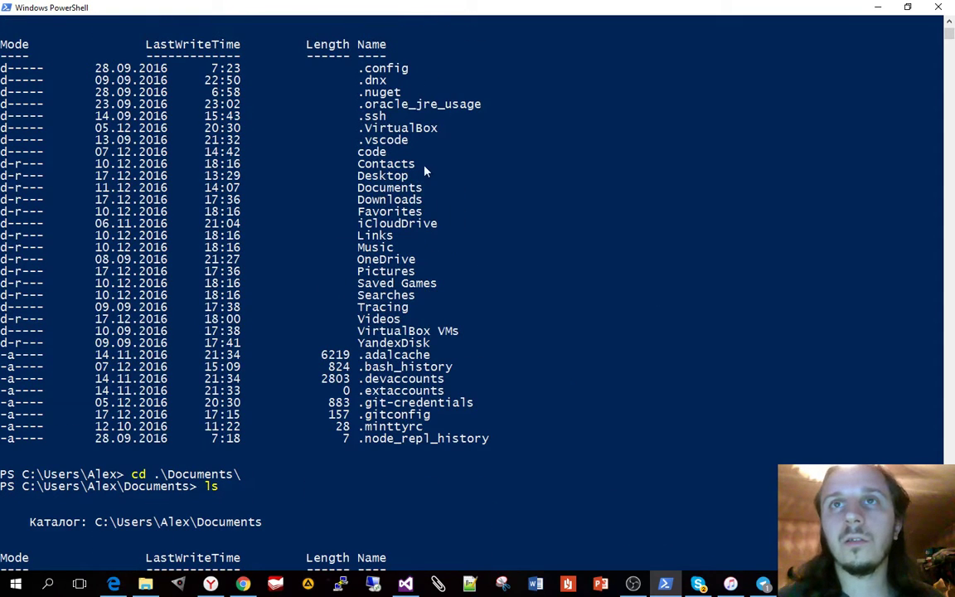
pyautogui.scroll(-6, 469, 381)
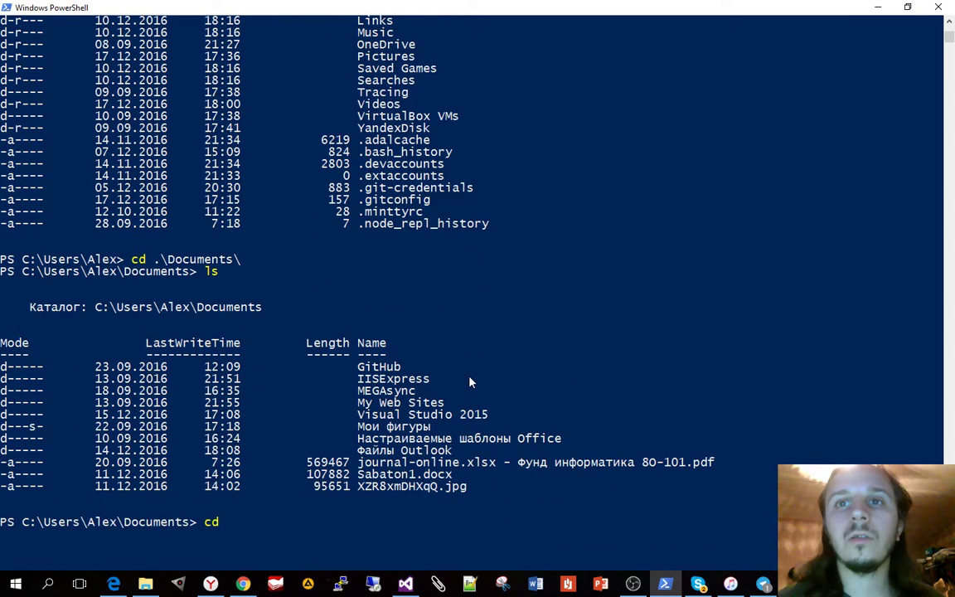
pyautogui.scroll(1, 469, 382)
pyautogui.scroll(5, 469, 381)
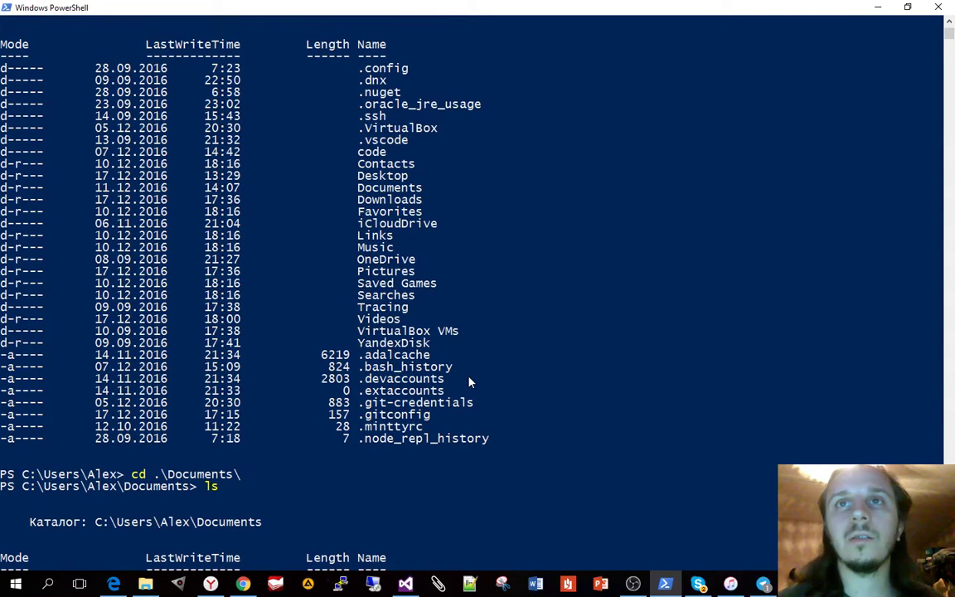
pyautogui.scroll(-7, 469, 381)
pyautogui.press('BackSpace')
pyautogui.press('BackSpace')
pyautogui.press('BackSpace')
pyautogui.write('l')
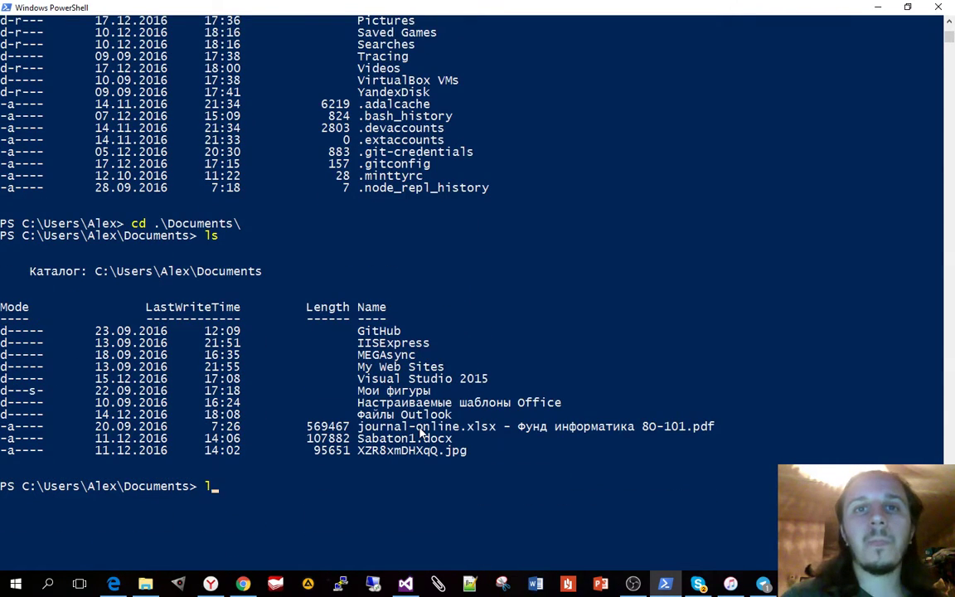
pyautogui.write('s')
pyautogui.press('Return')
pyautogui.write('cd vi')
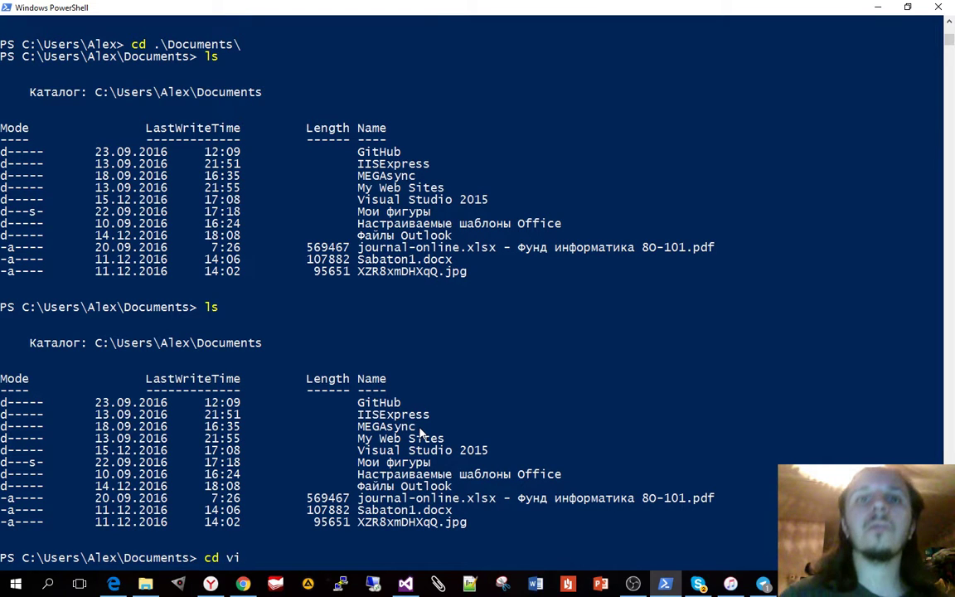
pyautogui.press('Tab')
pyautogui.press('Return')
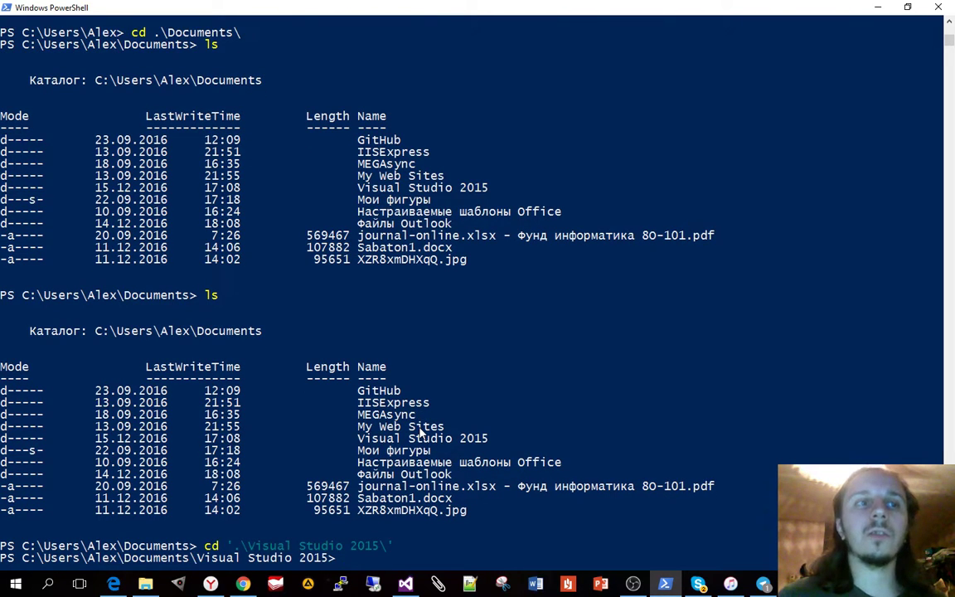
pyautogui.write('ls')
pyautogui.press('Return')
# Move into Projects, then into ConsoleApp24, and list its contents.
pyautogui.write('cd p')
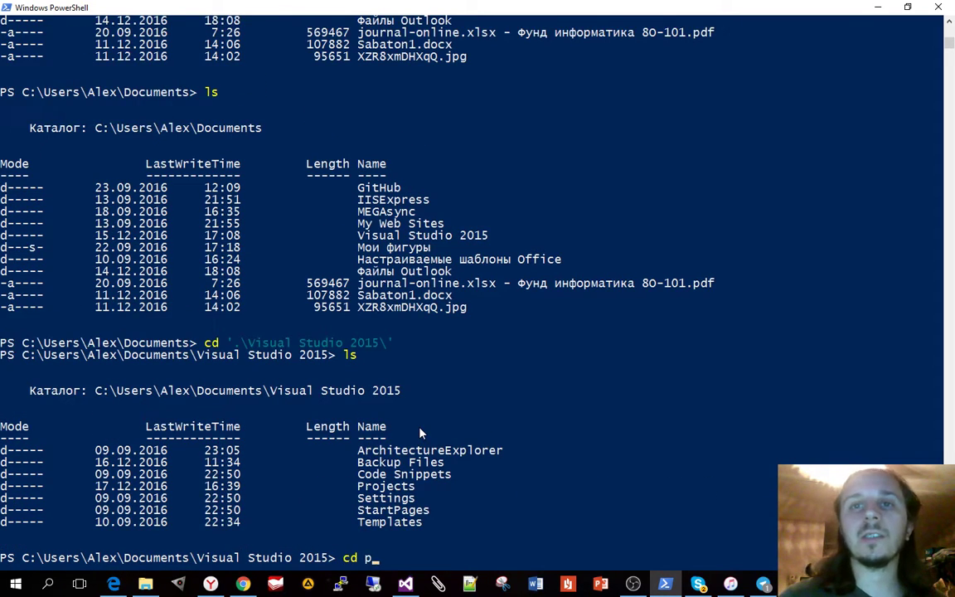
pyautogui.press('Tab')
pyautogui.press('Return')
pyautogui.write('ls')
pyautogui.press('Return')
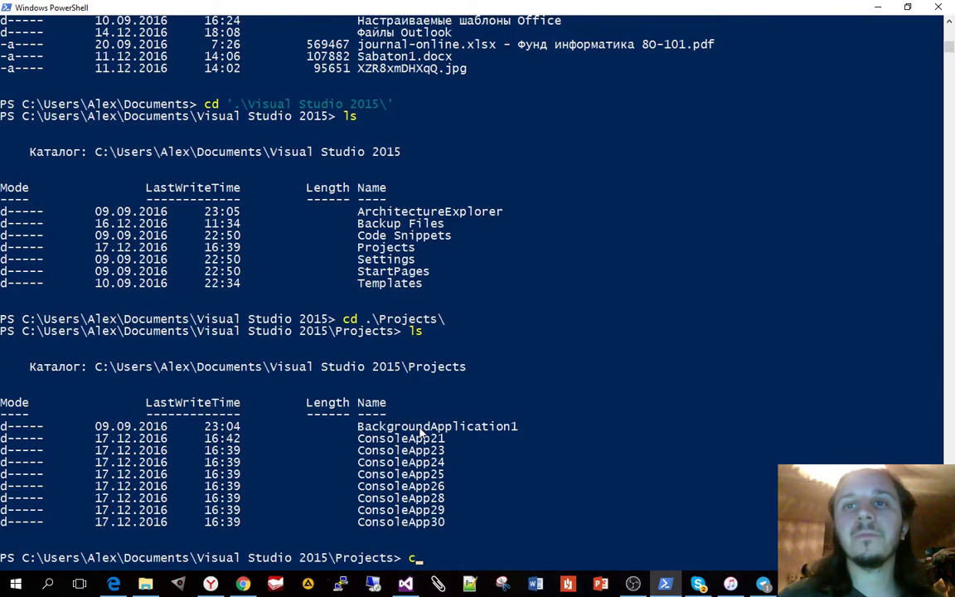
pyautogui.write('cd co')
pyautogui.press('Tab')
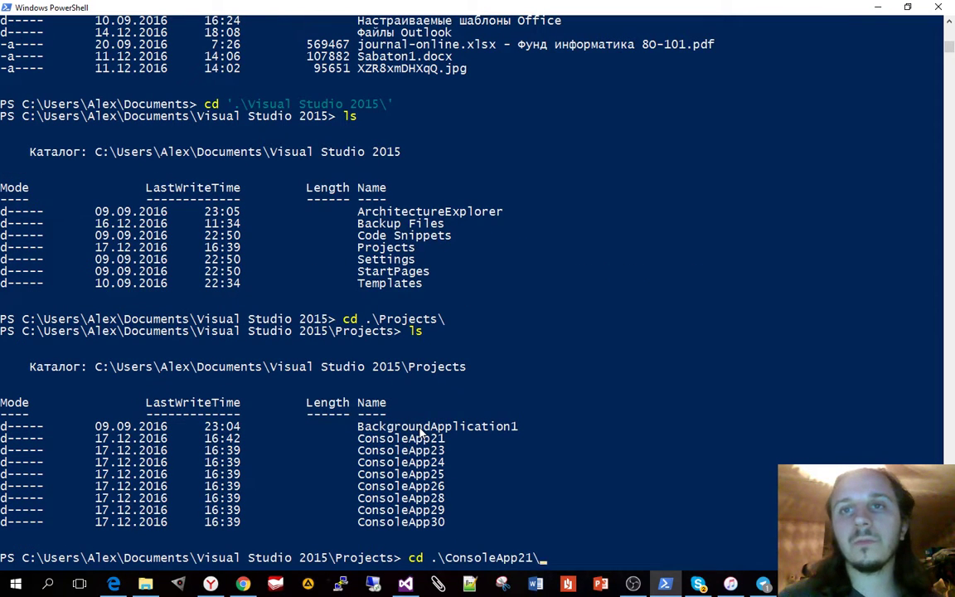
pyautogui.press('BackSpace')
pyautogui.press('BackSpace')
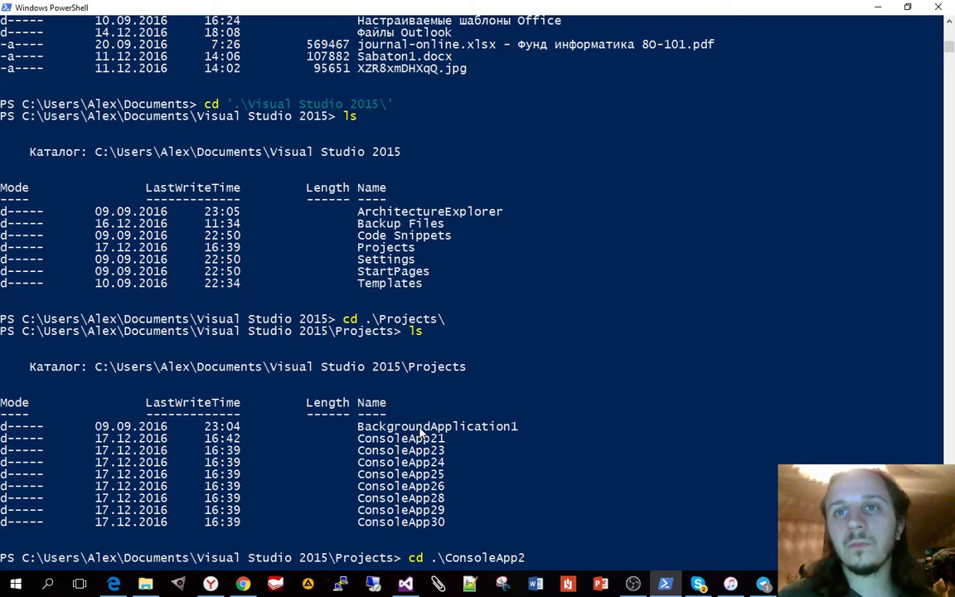
pyautogui.write('4')
pyautogui.press('Return')
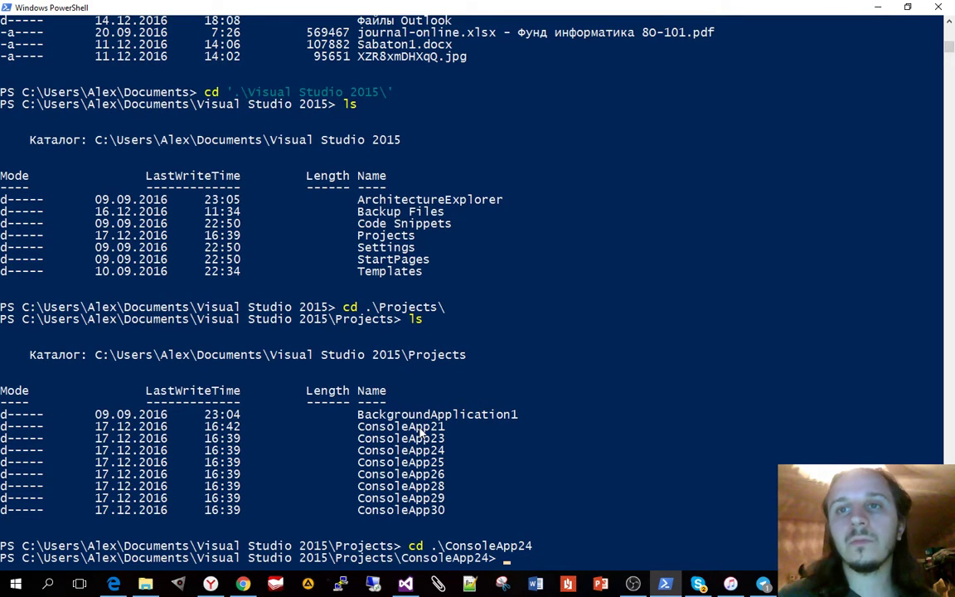
pyautogui.write('ls')
pyautogui.press('Return')
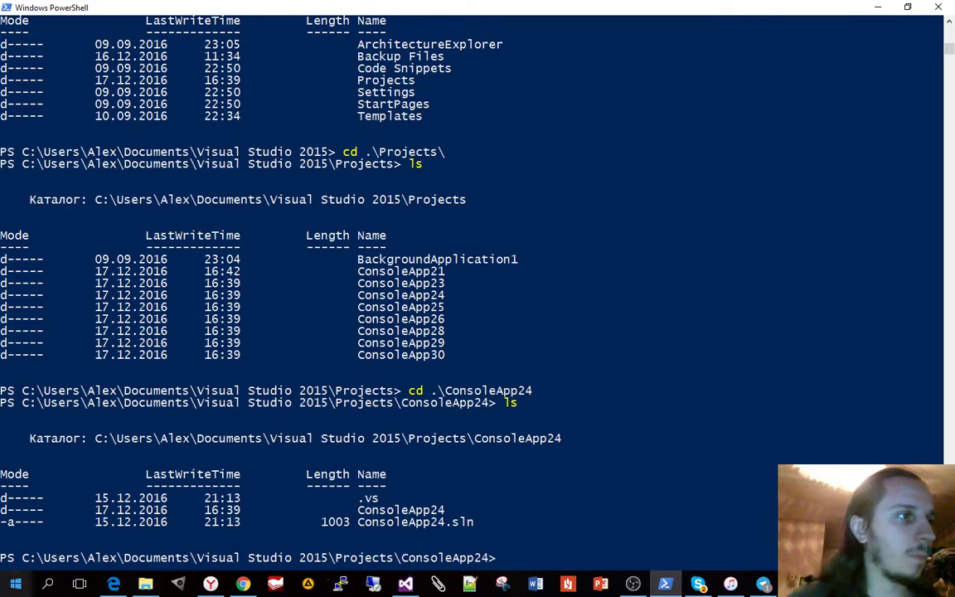
# Search Google for 'git bash' in Edge, then minimize the browser.
pyautogui.click(113, 584)
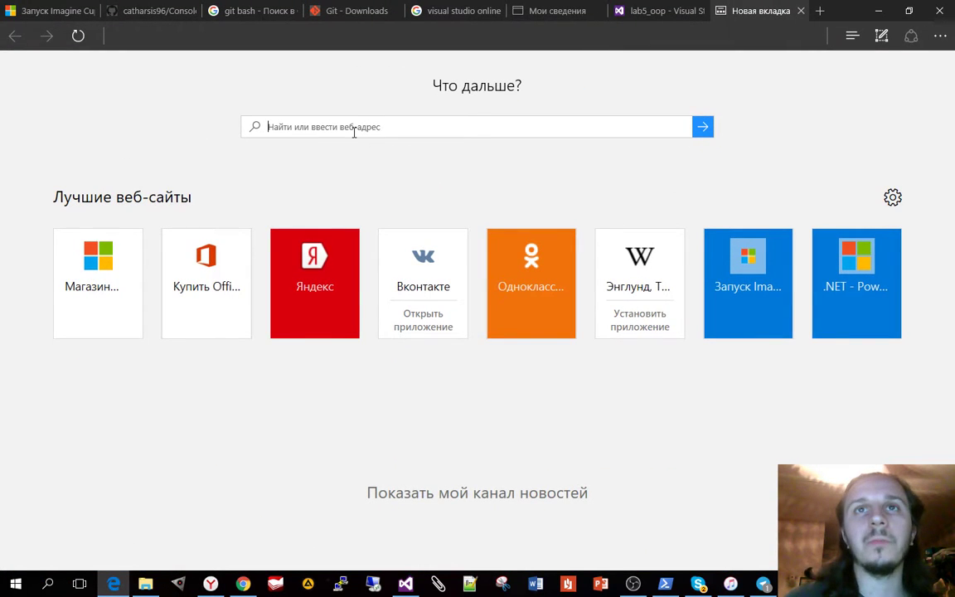
pyautogui.click(354, 131)
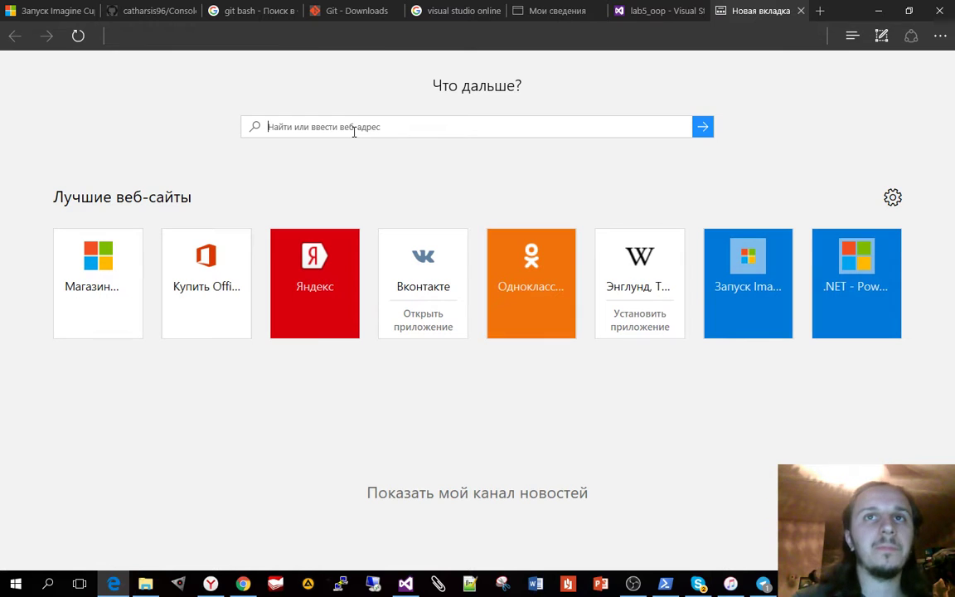
pyautogui.write('git b')
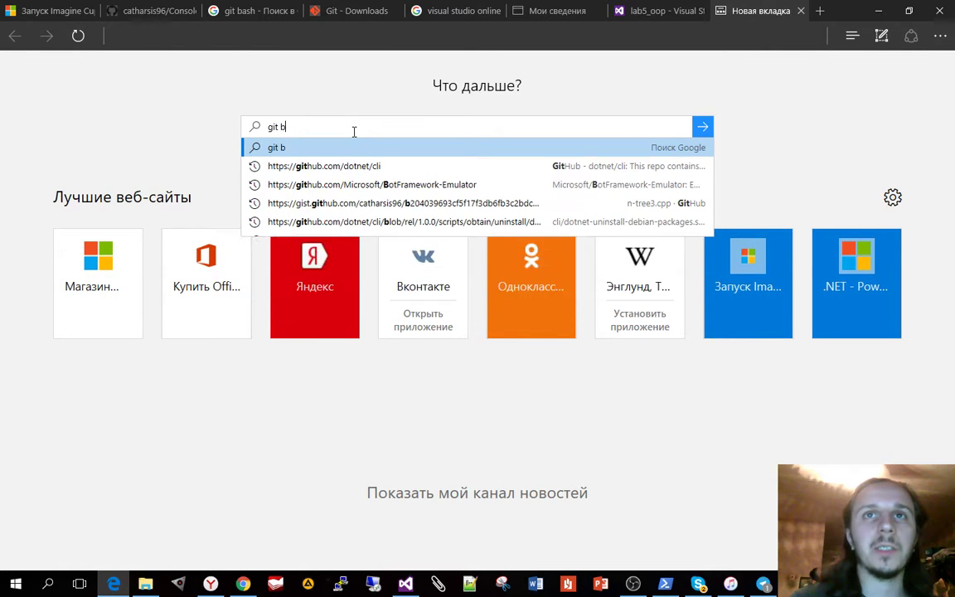
pyautogui.write('ash')
pyautogui.press('Return')
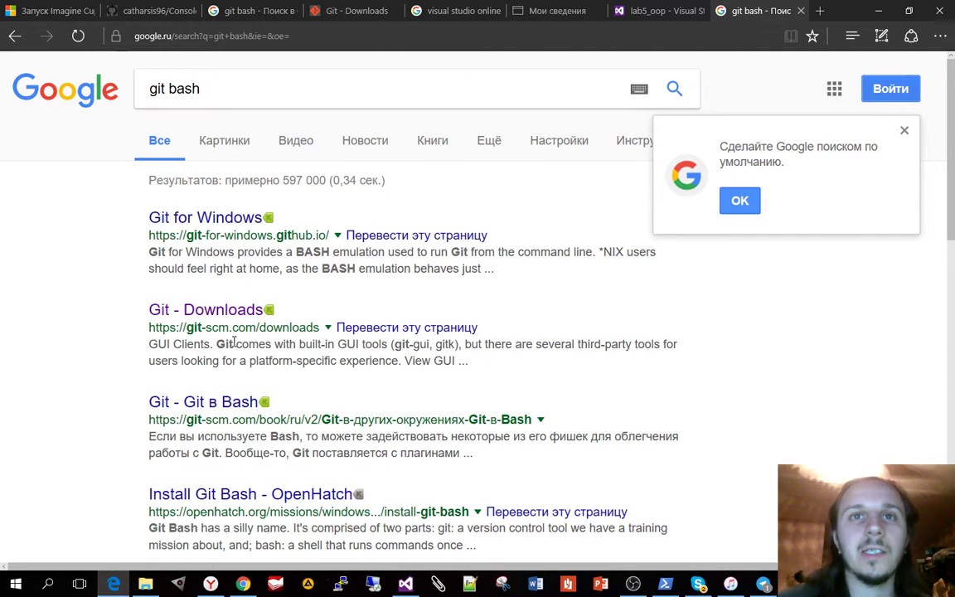
pyautogui.click(880, 18)
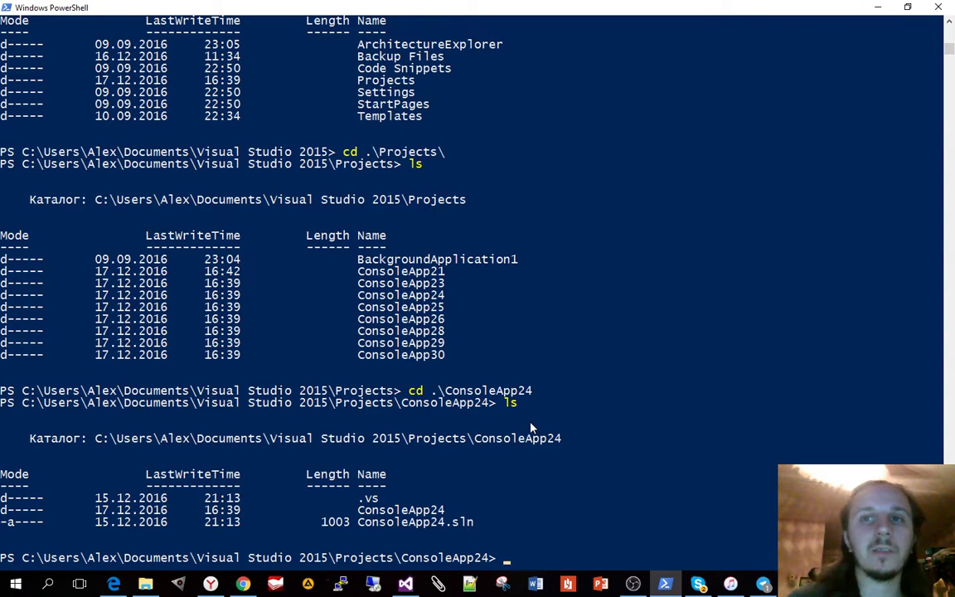
# Run git in ConsoleApp24 to print its usage help, then restore the console window.
pyautogui.write('gi')
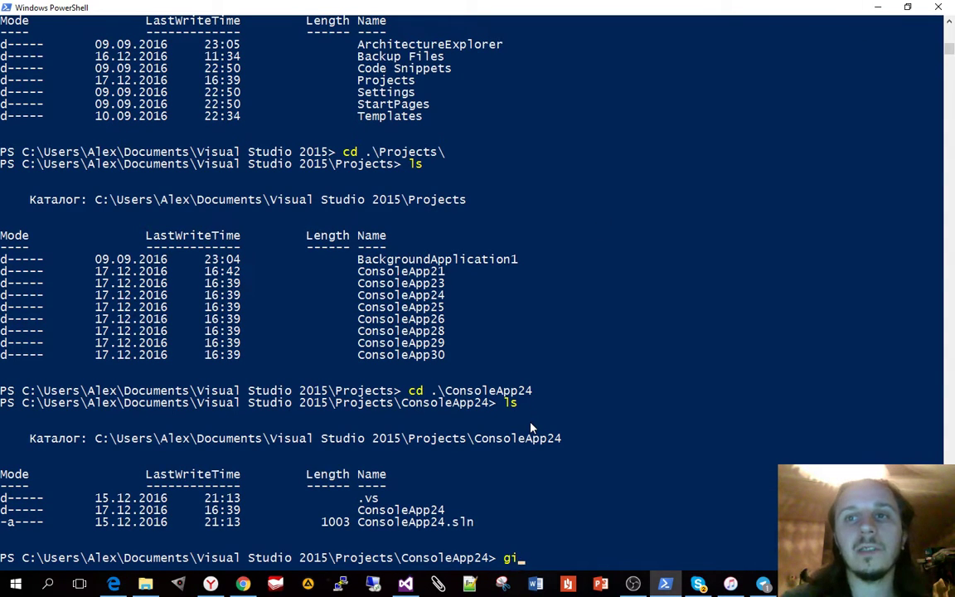
pyautogui.write('t')
pyautogui.press('Return')
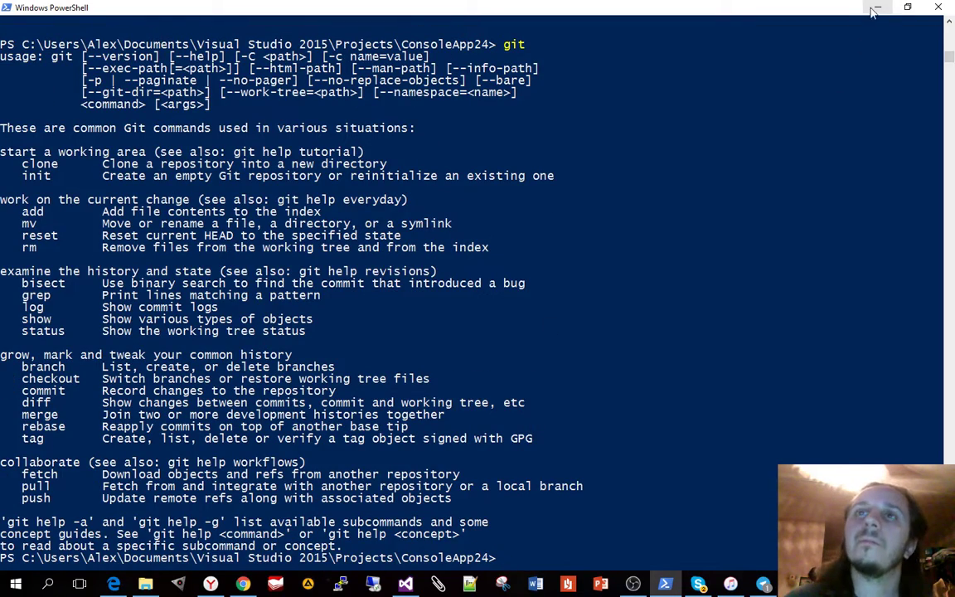
pyautogui.moveTo(713, 8); pyautogui.dragTo(844, 2)
pyautogui.write('gut')
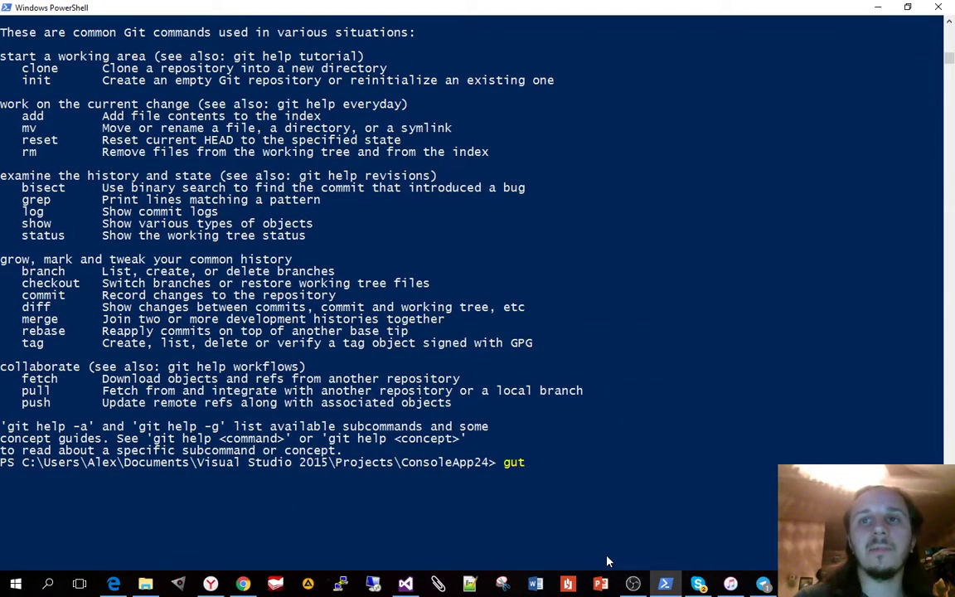
pyautogui.press('BackSpace')
pyautogui.press('BackSpace')
pyautogui.press('BackSpace')
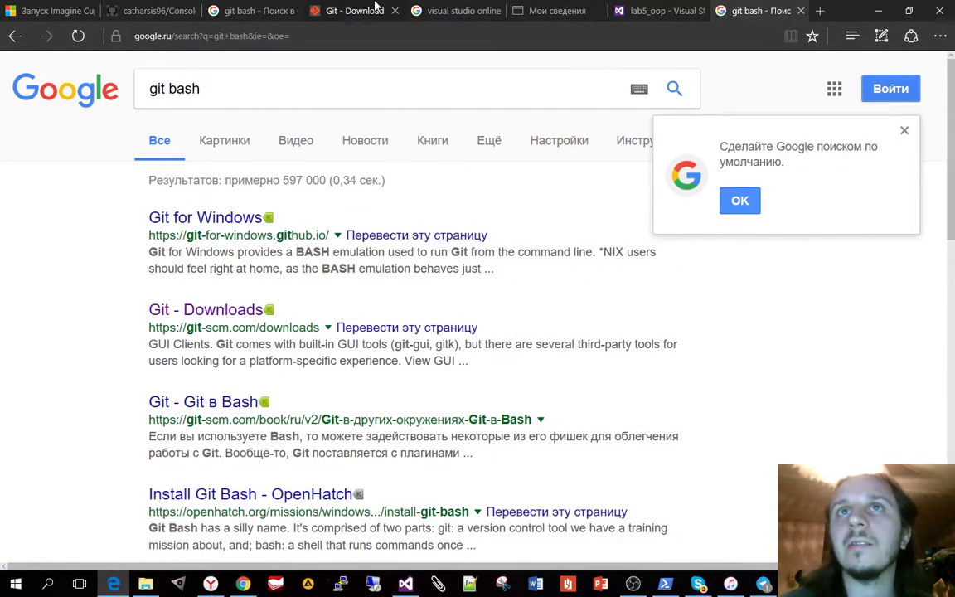
# From the GitHub home dashboard, start a new repository via the + menu.
pyautogui.click(158, 11)
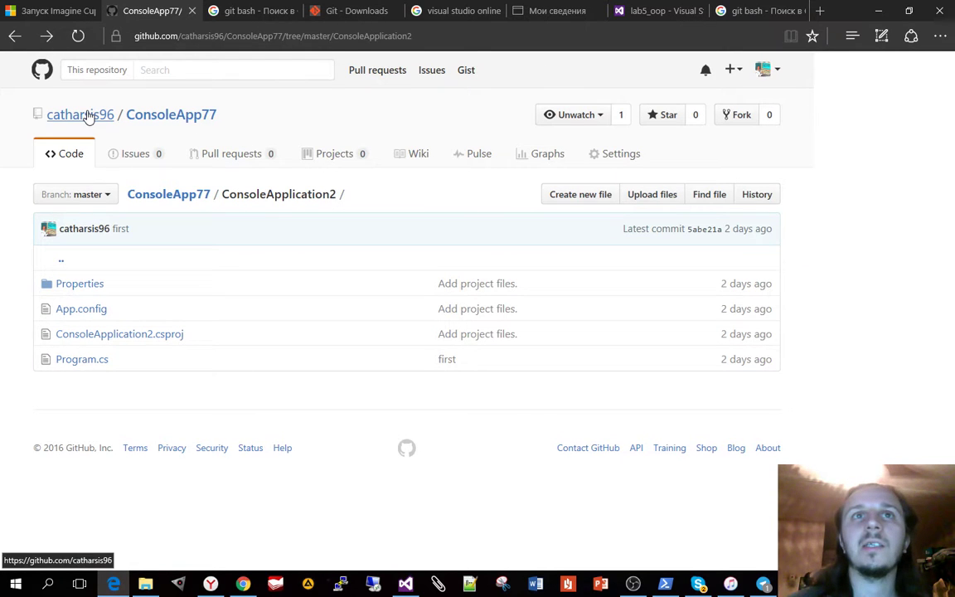
pyautogui.click(45, 76)
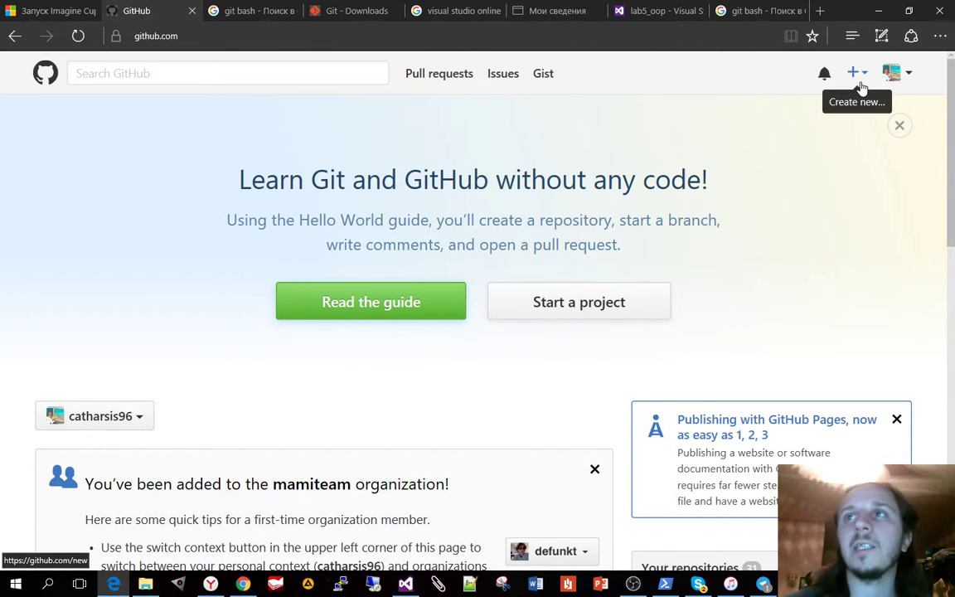
pyautogui.click(859, 83)
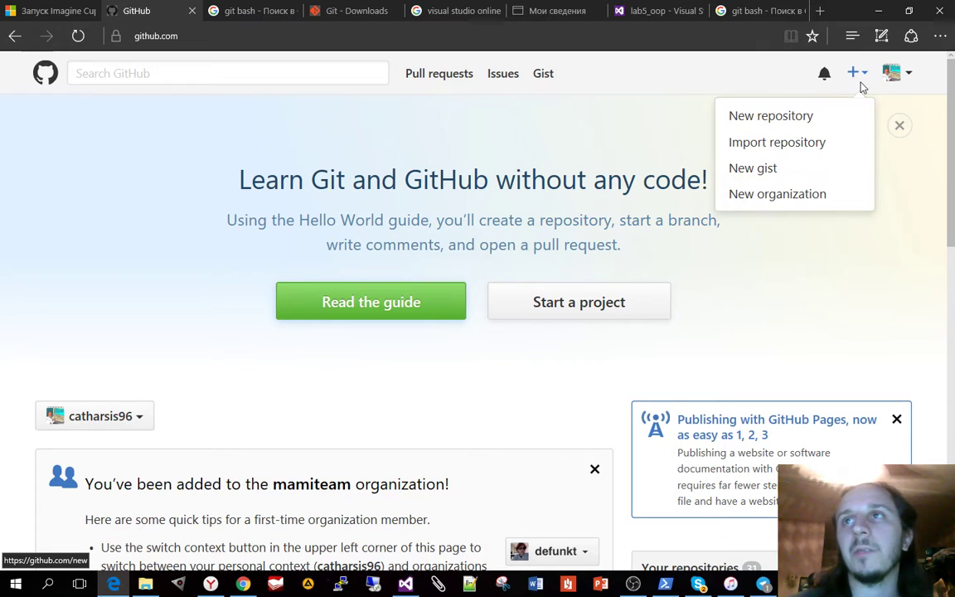
pyautogui.click(827, 117)
# Name the repository ConsoleApp24 and create it as public.
pyautogui.click(347, 269)
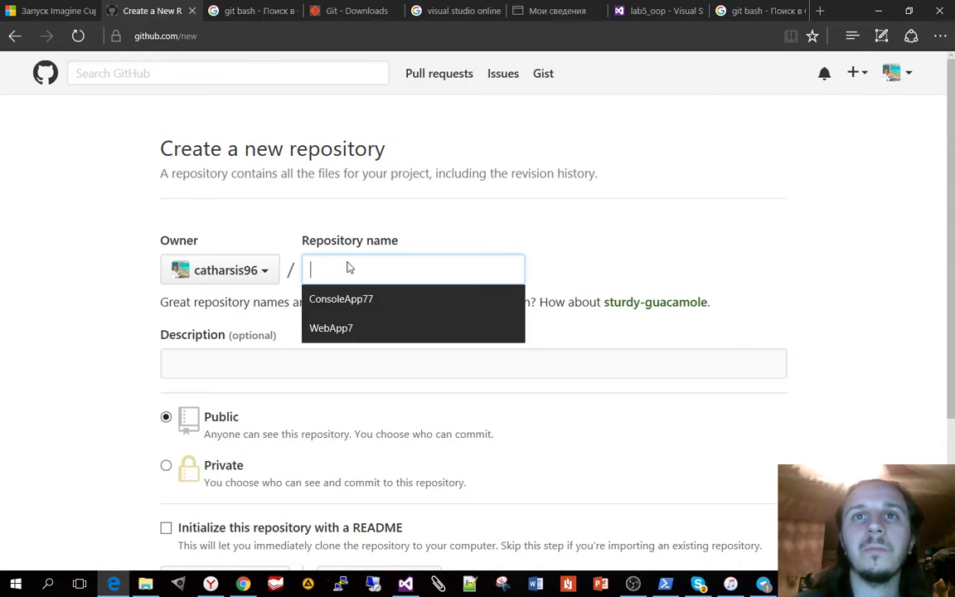
pyautogui.press('Down')
pyautogui.press('Return')
pyautogui.press('BackSpace')
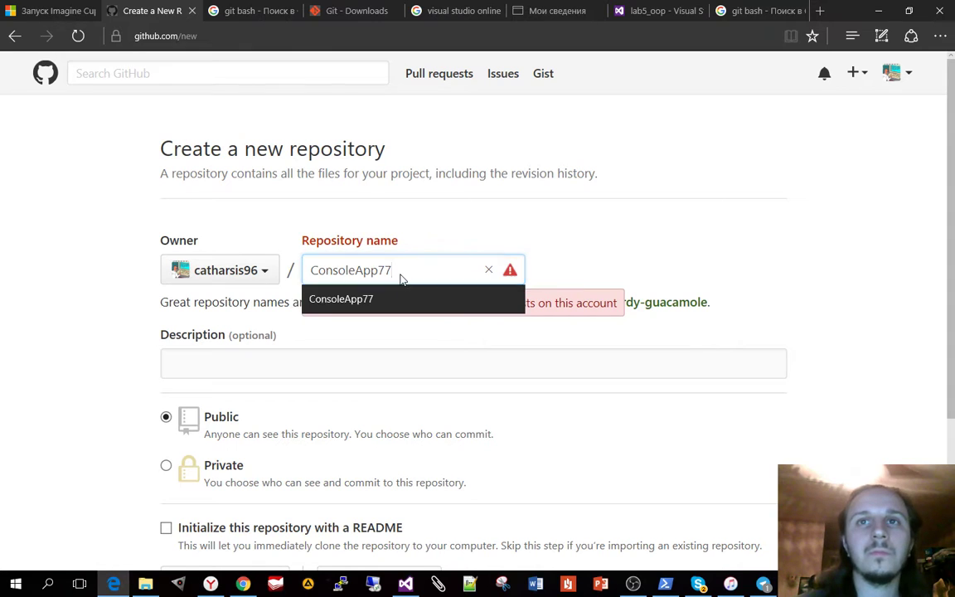
pyautogui.press('BackSpace')
pyautogui.write('24')
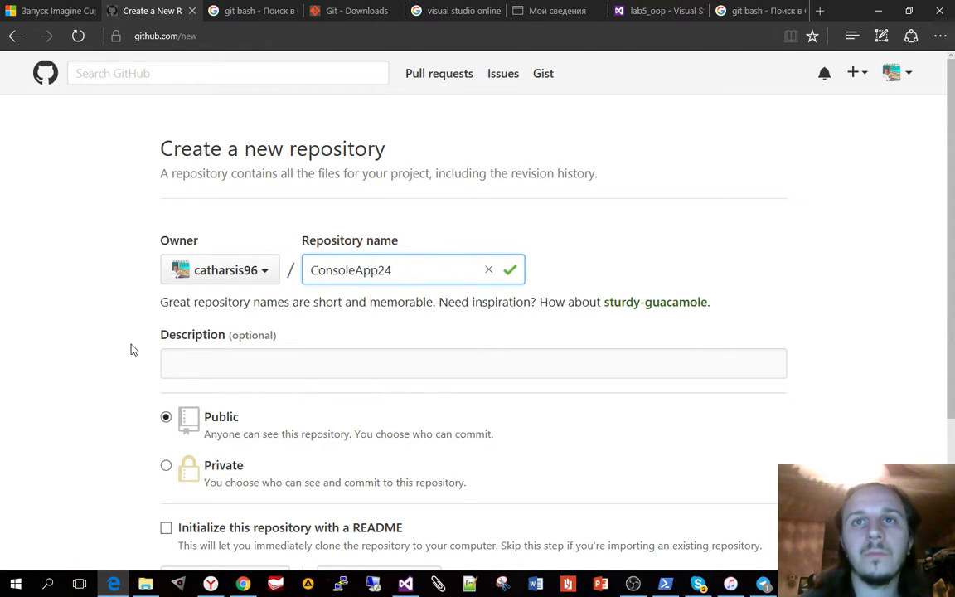
pyautogui.scroll(-3, 75, 346)
pyautogui.click(187, 433)
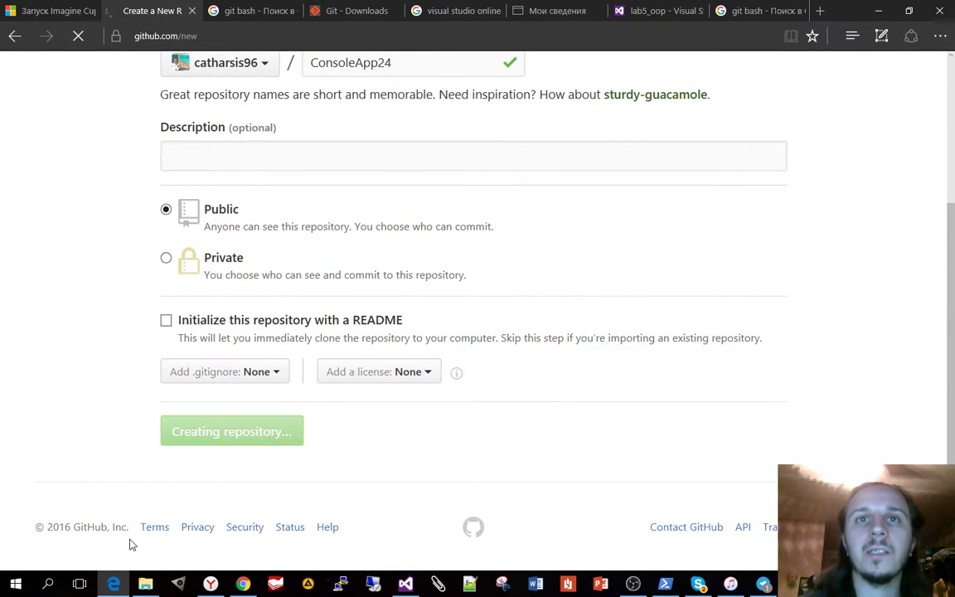
pyautogui.scroll(-1, 414, 381)
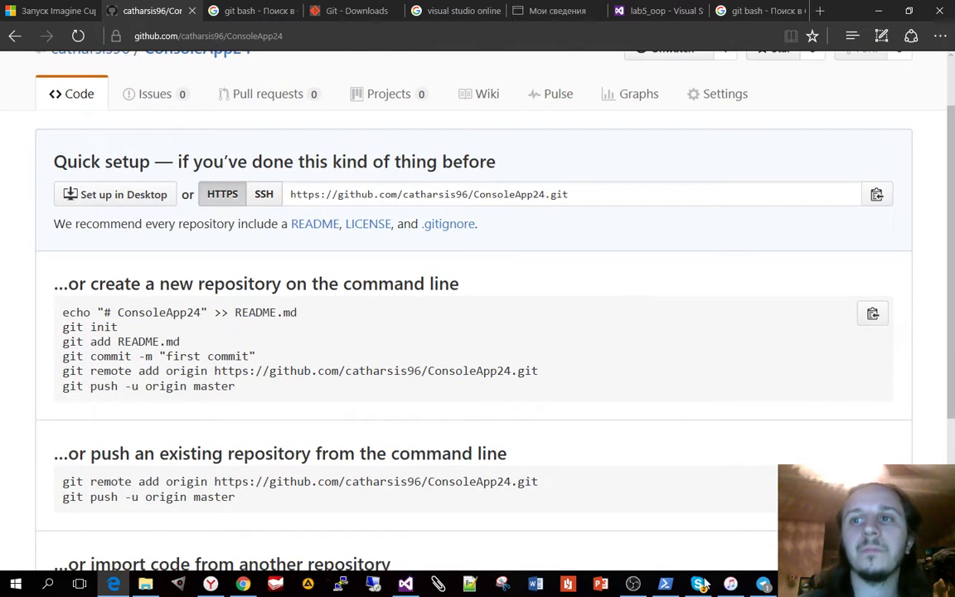
pyautogui.click(665, 583)
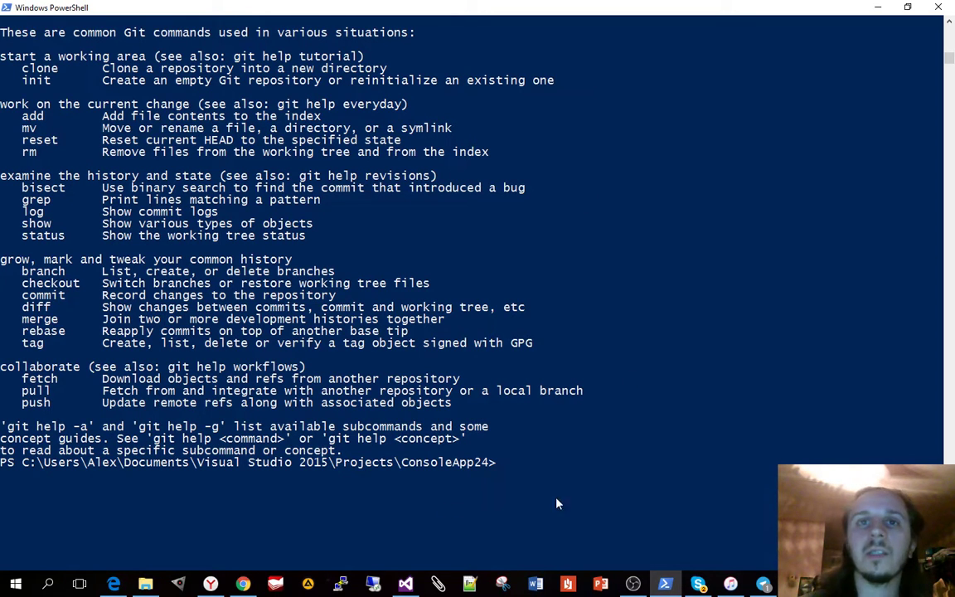
# Initialise an empty Git repository in ConsoleApp24 with git init.
pyautogui.click(602, 489)
pyautogui.write('git')
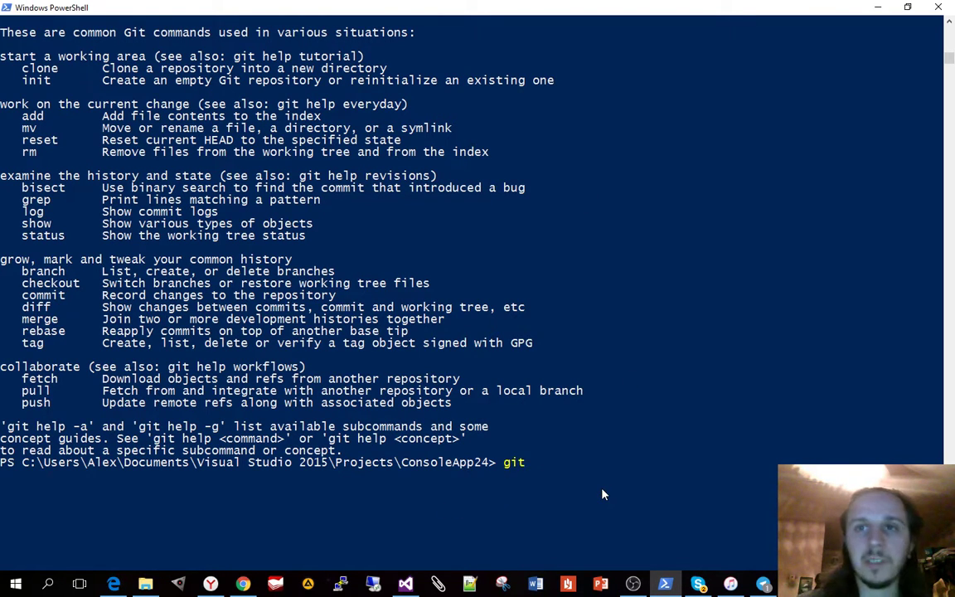
pyautogui.write(' init')
pyautogui.press('Return')
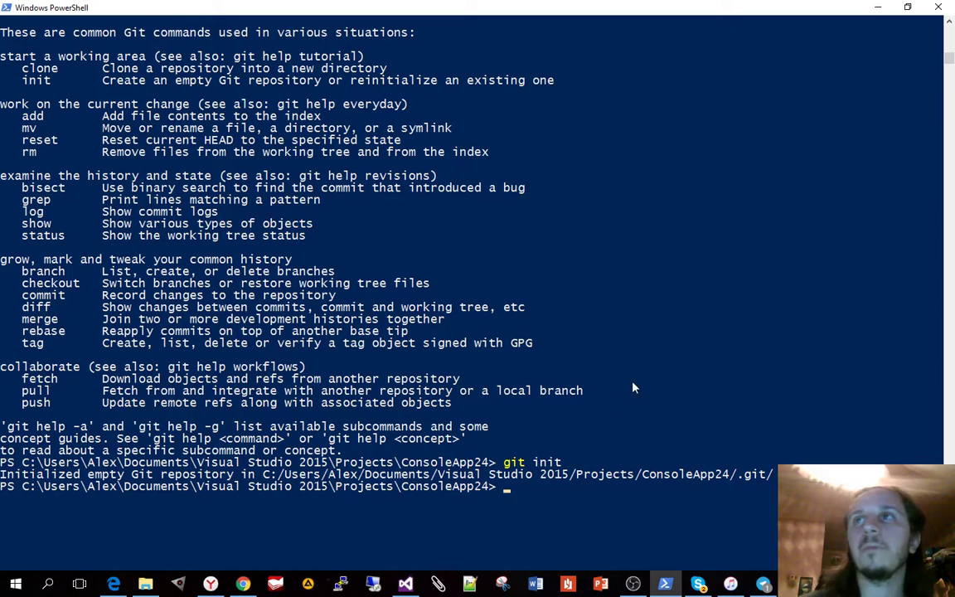
pyautogui.click(877, 12)
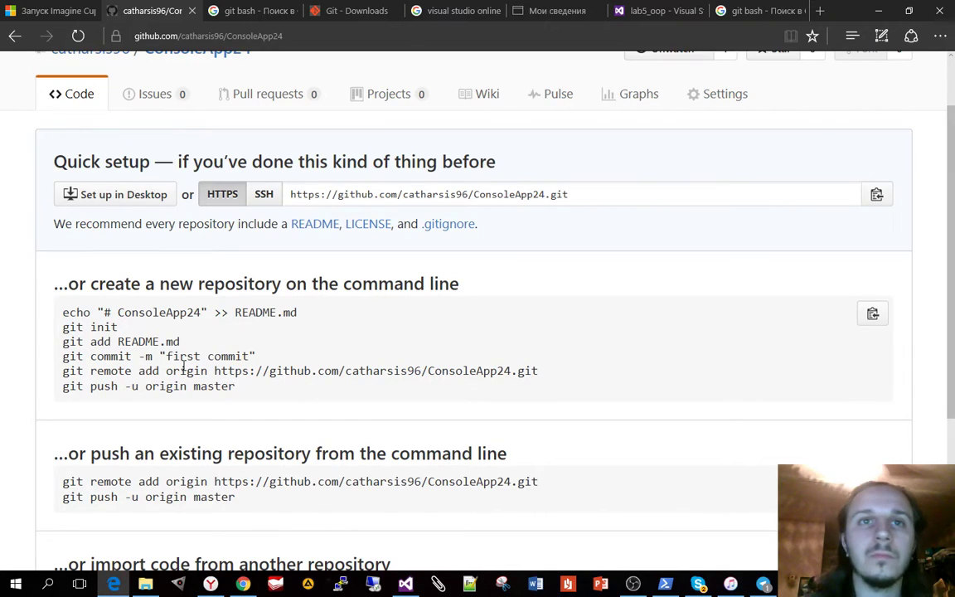
pyautogui.click(665, 583)
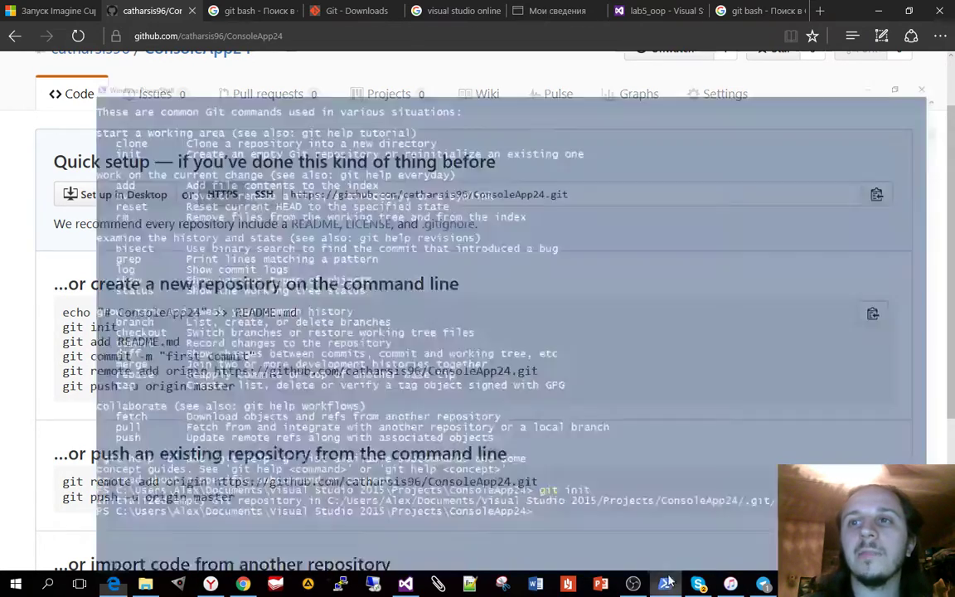
# Check git status, stage all files with git add -A, and re-check the status.
pyautogui.write('g')
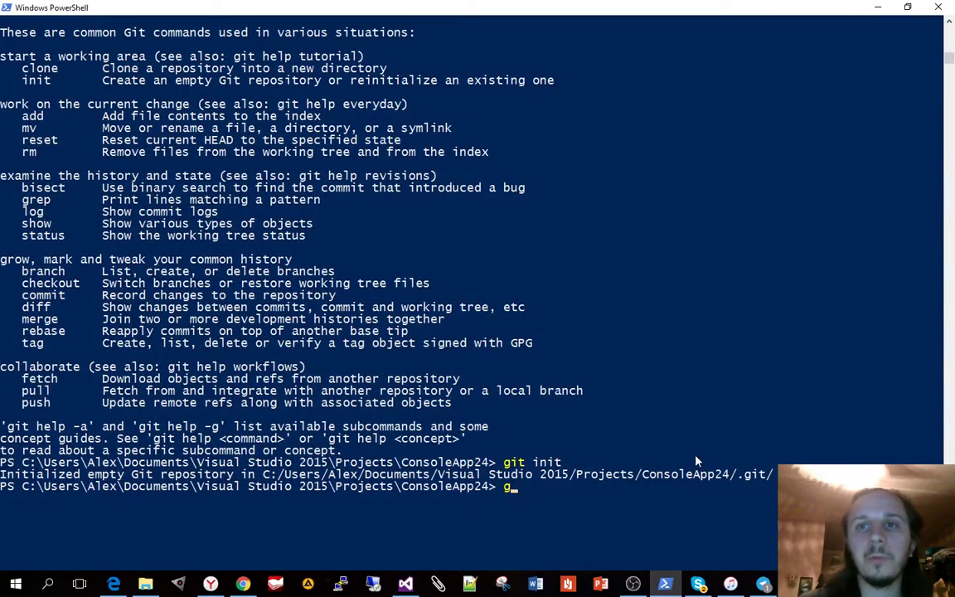
pyautogui.write('it status')
pyautogui.press('Return')
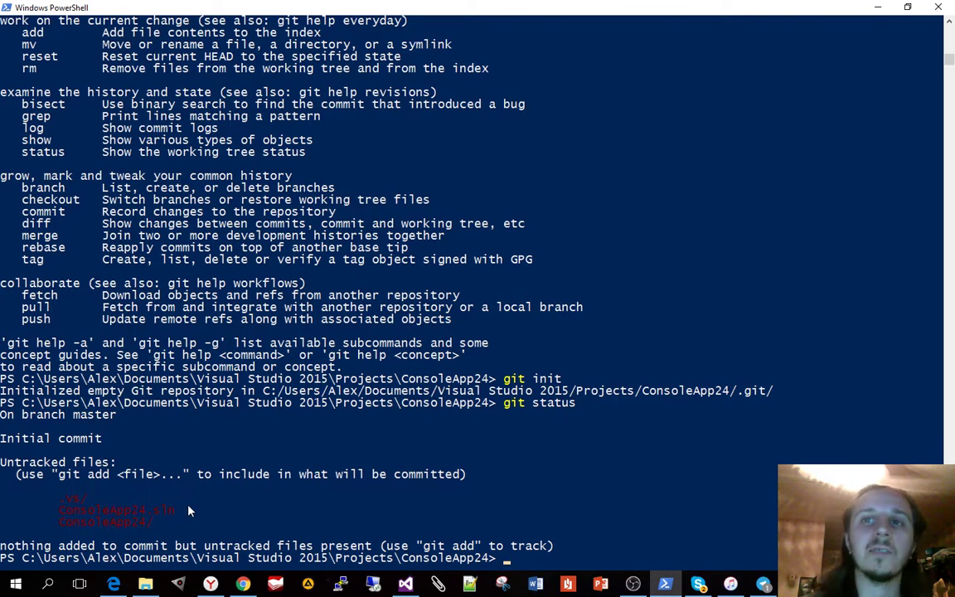
pyautogui.write('git add -')
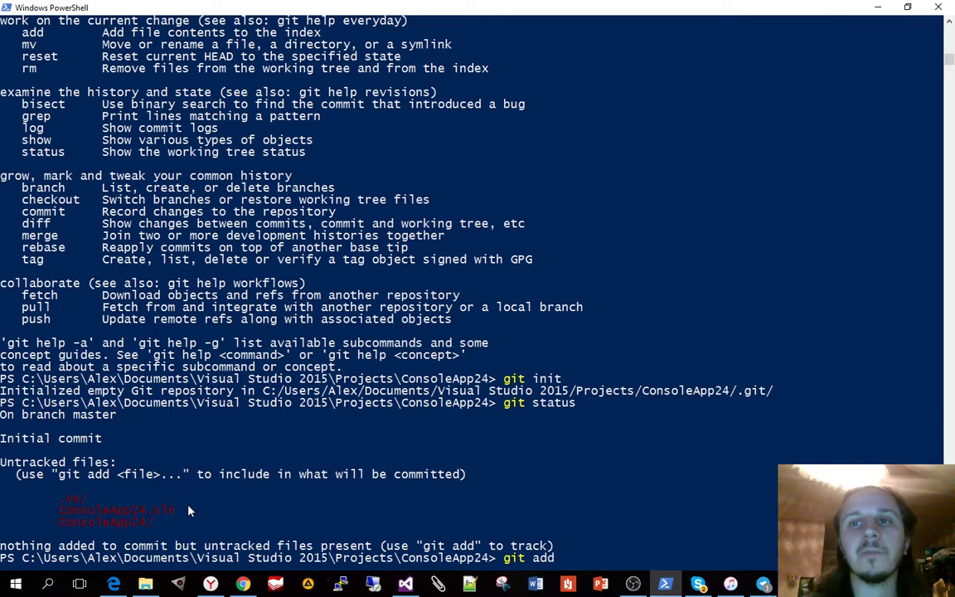
pyautogui.write('A')
pyautogui.press('Return')
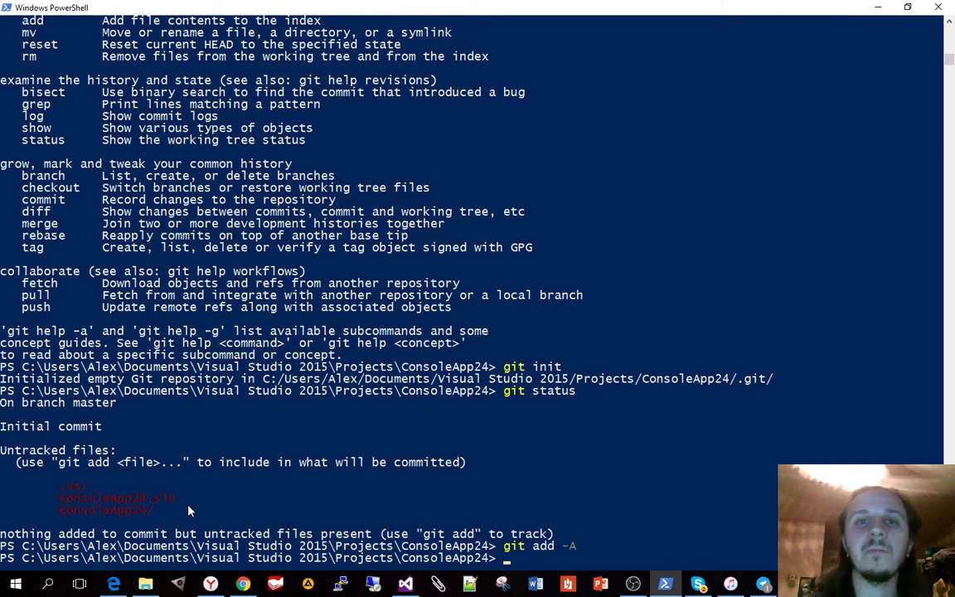
pyautogui.press('Up')
pyautogui.press('Up')
pyautogui.press('Return')
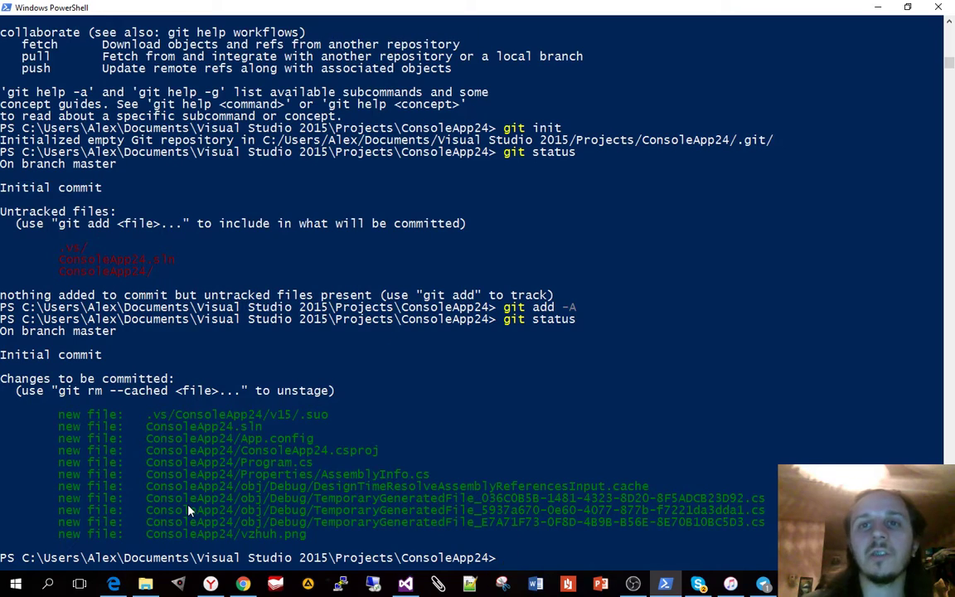
# Commit the 11 staged files with git commit -m "first".
pyautogui.write('git ')
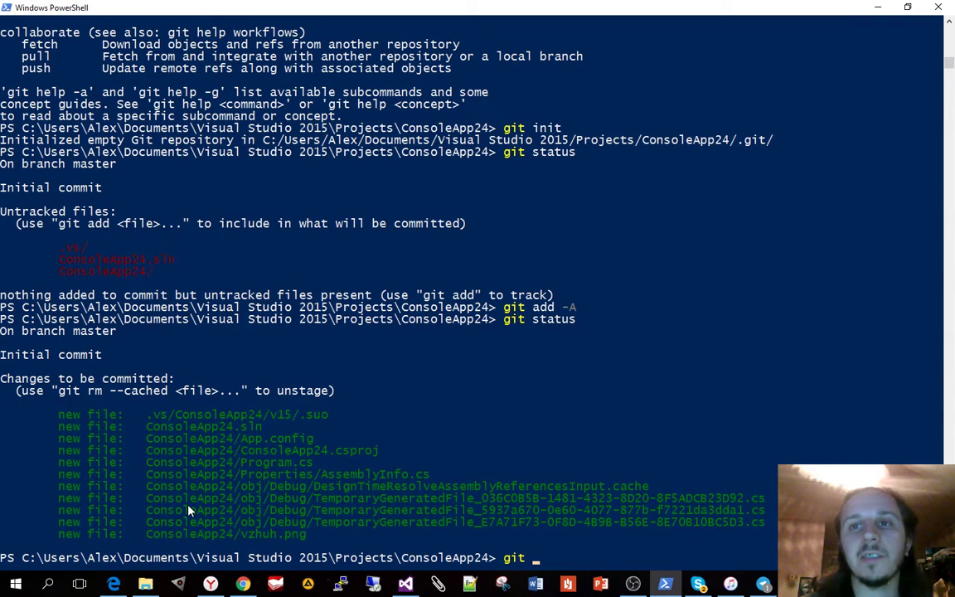
pyautogui.write('commit')
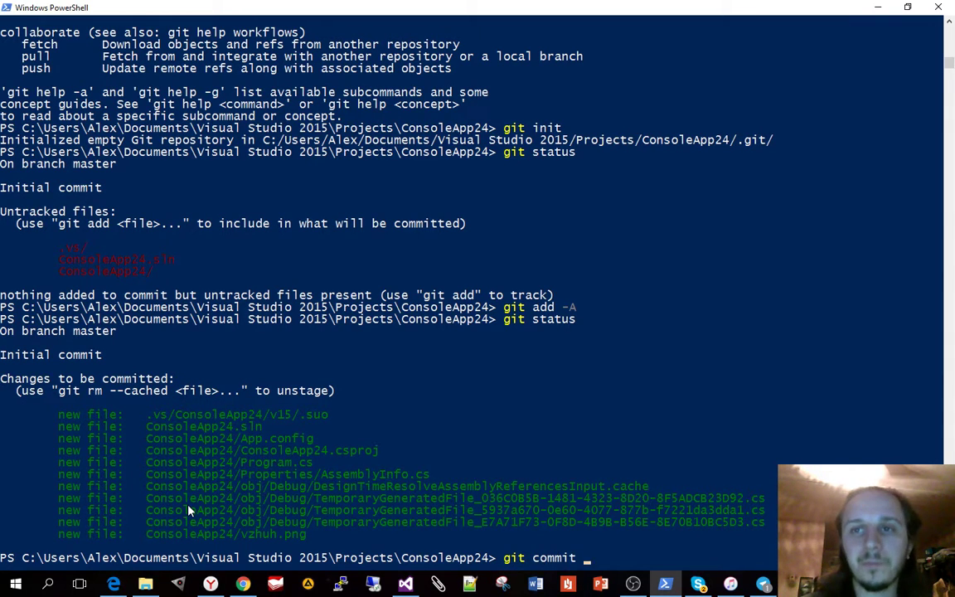
pyautogui.write('m')
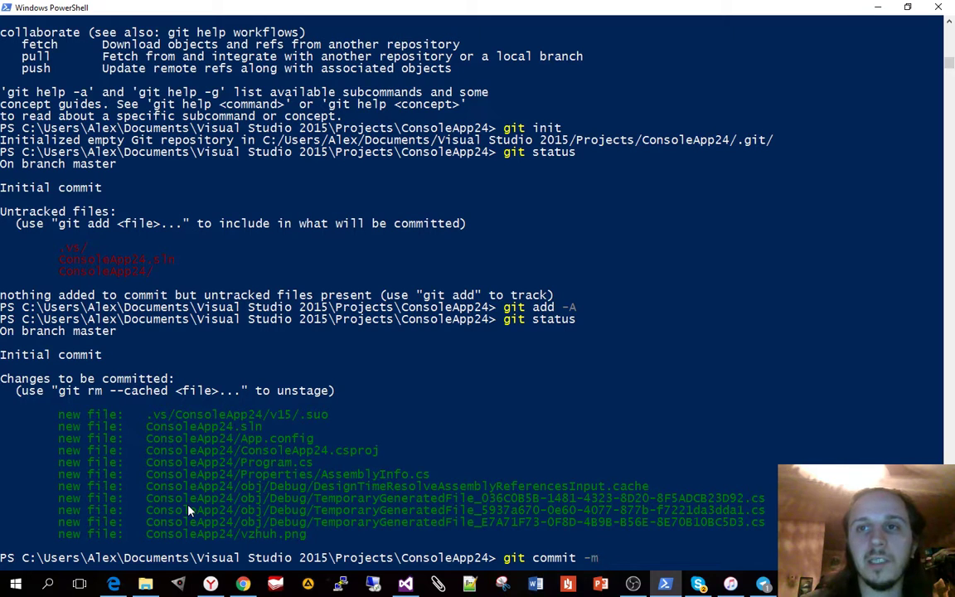
pyautogui.press('BackSpace')
pyautogui.press('BackSpace')
pyautogui.write('"')
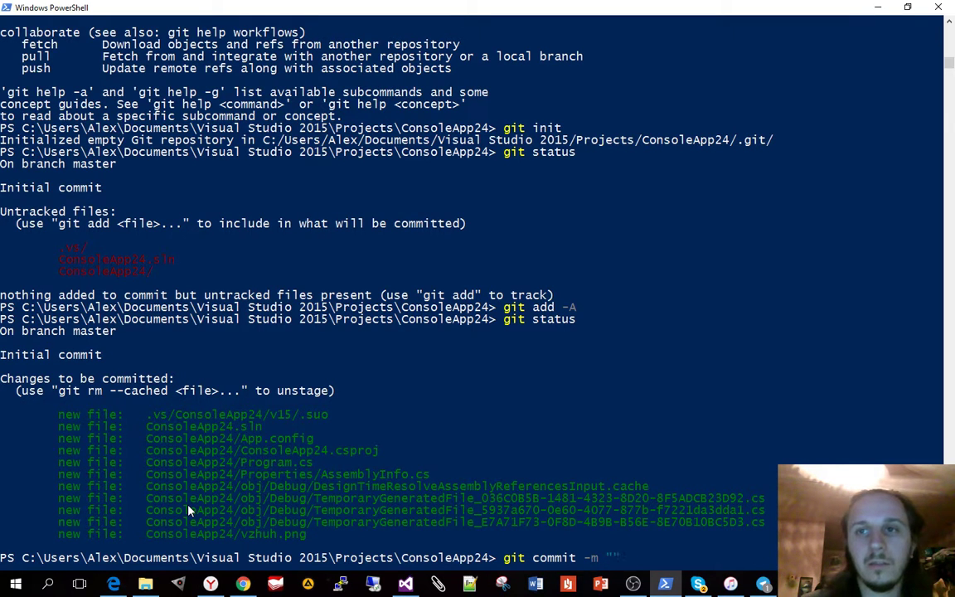
pyautogui.write('f"')
pyautogui.write('rst')
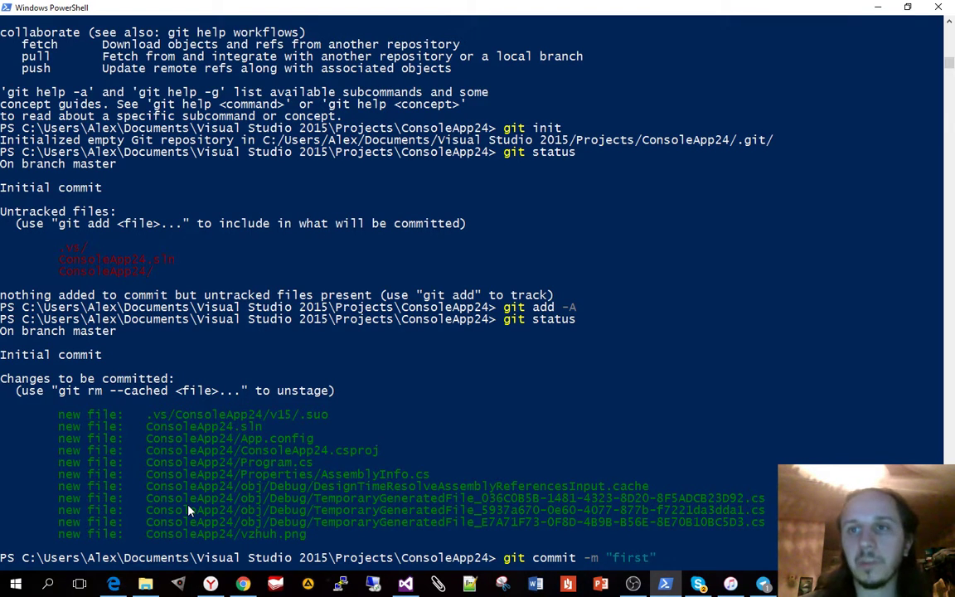
pyautogui.press('Return')
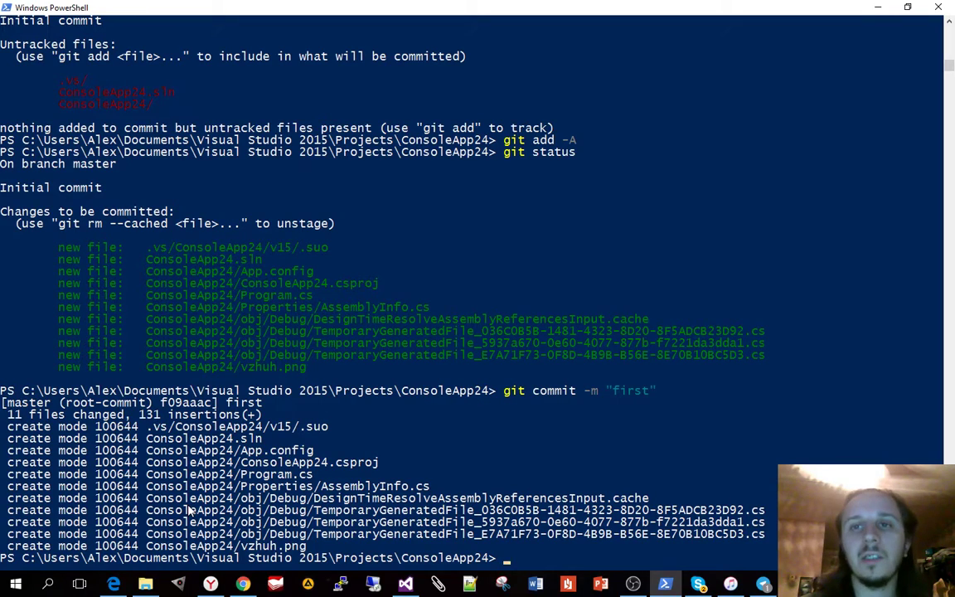
# Copy the git remote add origin command from GitHub's setup page.
pyautogui.moveTo(307, 15); pyautogui.dragTo(280, 191)
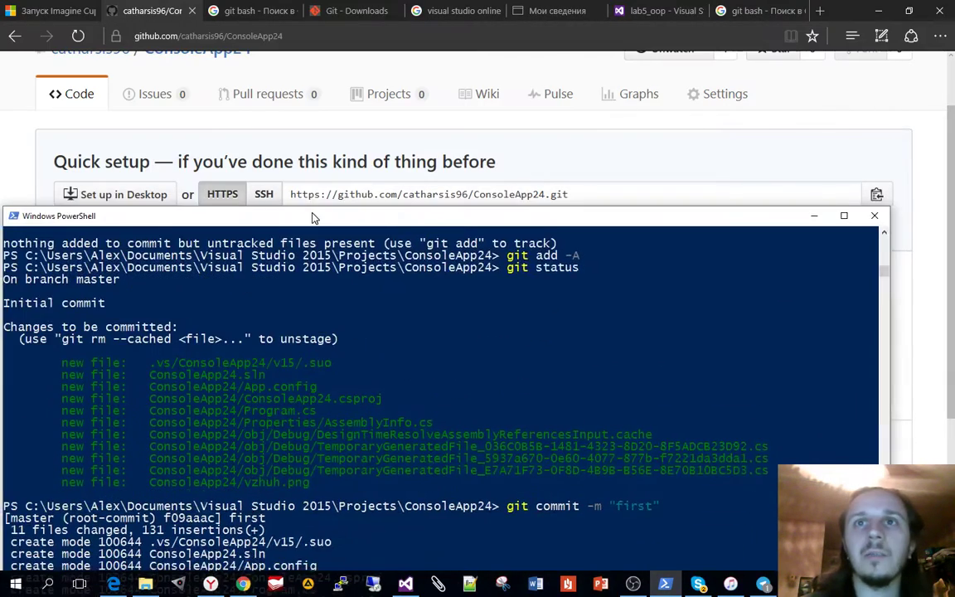
pyautogui.click(832, 205)
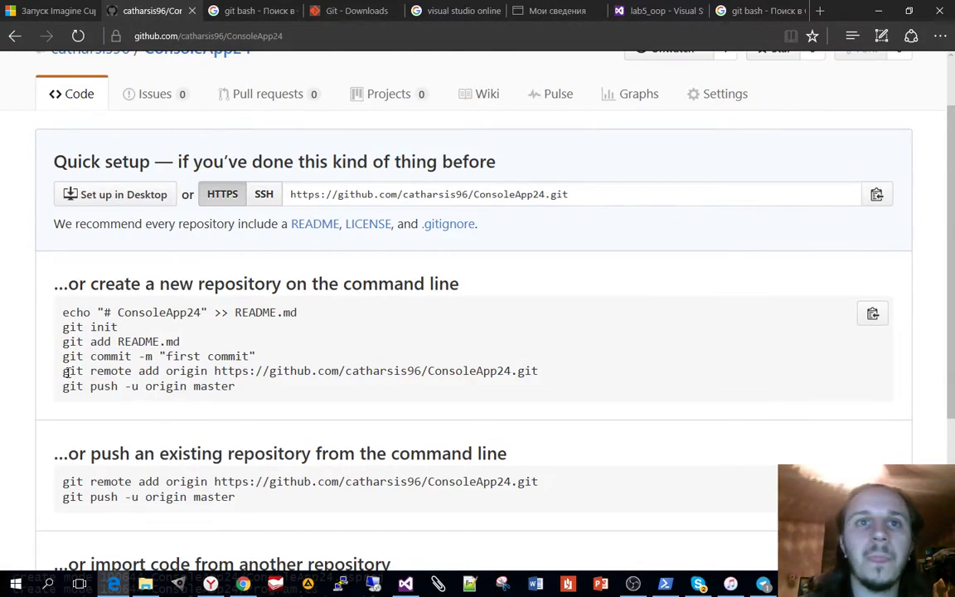
pyautogui.moveTo(60, 370); pyautogui.dragTo(498, 381)
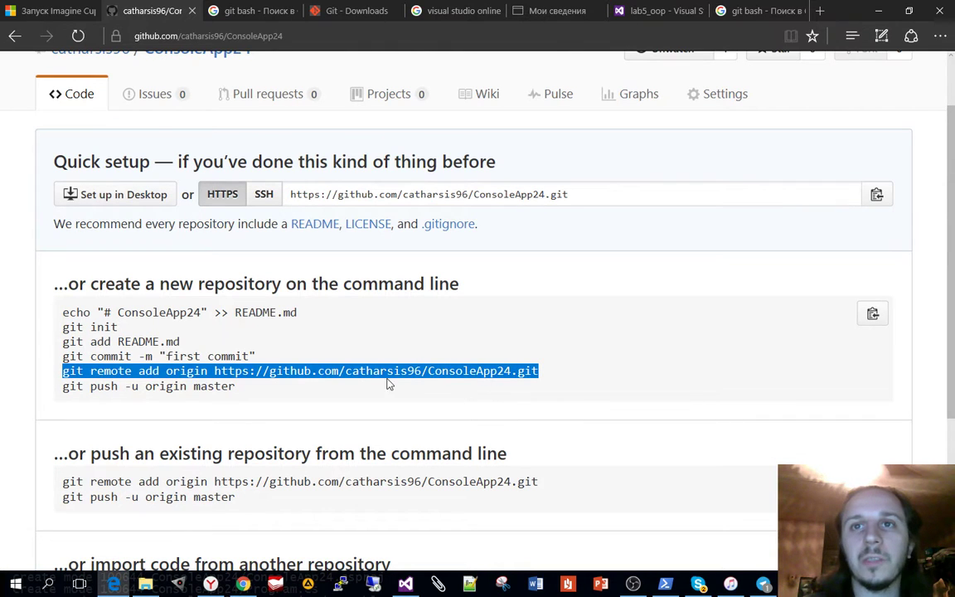
pyautogui.click(617, 475)
pyautogui.click(667, 585)
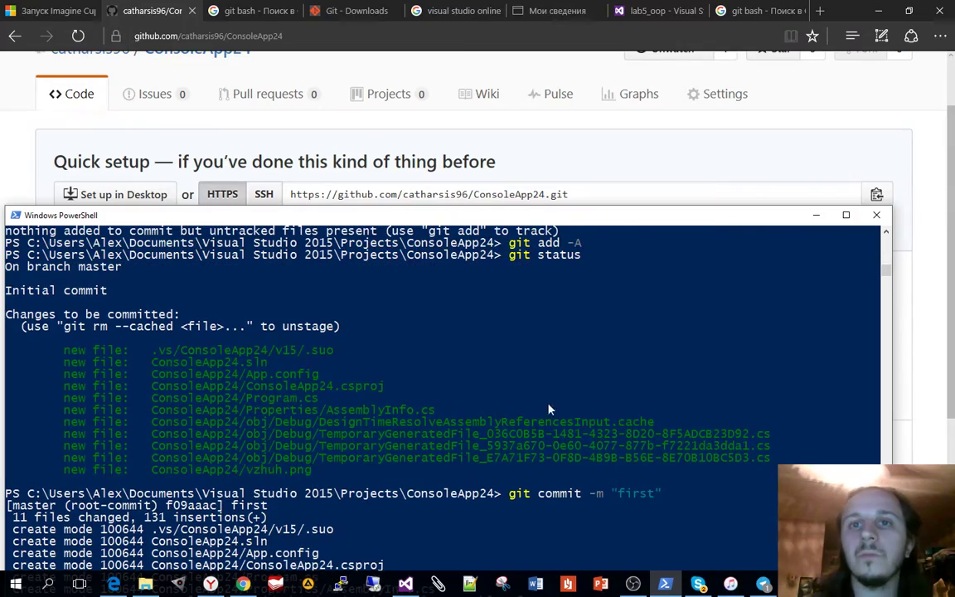
pyautogui.doubleClick(585, 217)
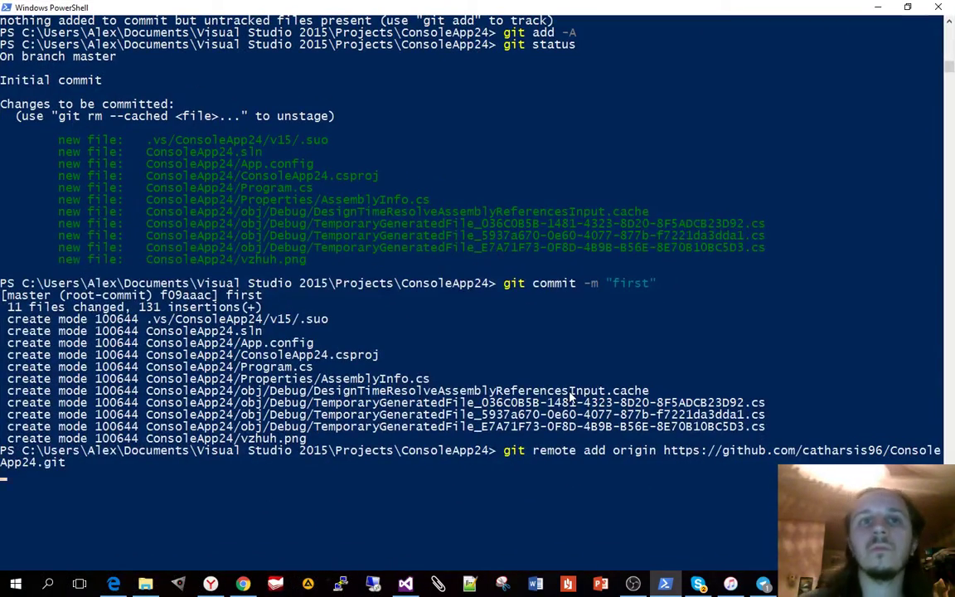
# Paste and run git push -u origin master, entering the GitHub username and password.
pyautogui.click(877, 9)
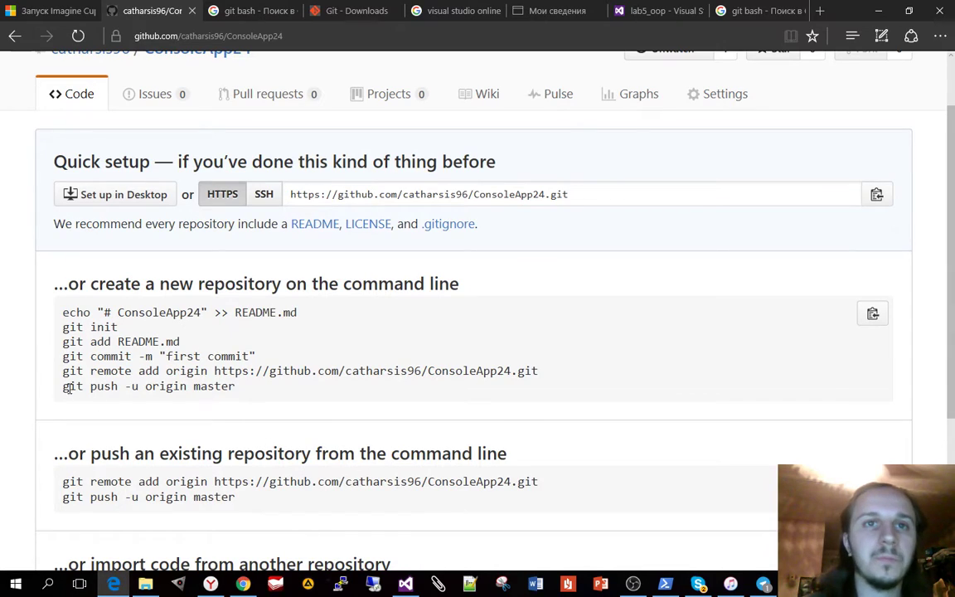
pyautogui.tripleClick(249, 386)
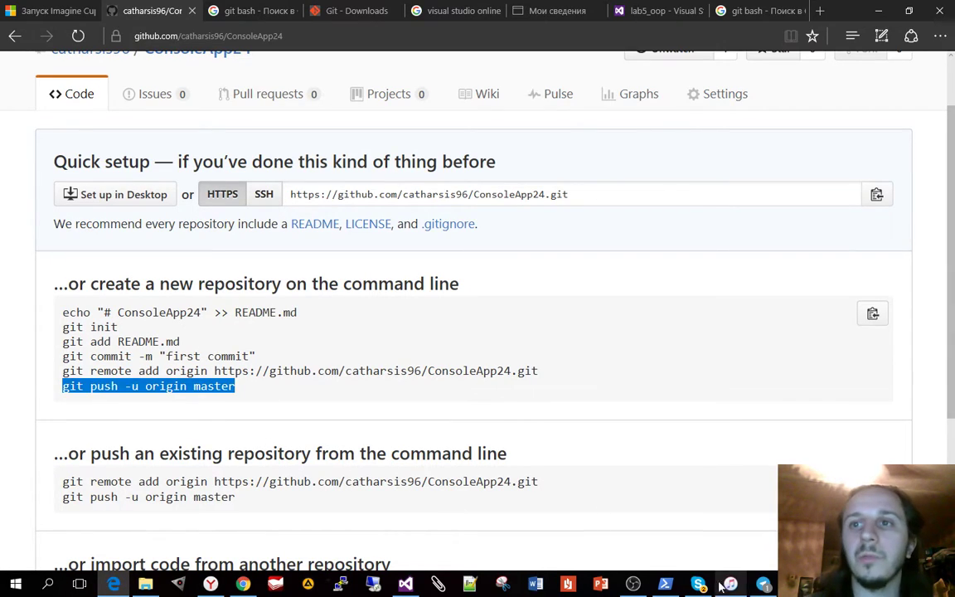
pyautogui.hotkey('ctrl', 'c')
pyautogui.click(665, 584)
pyautogui.rightClick(588, 484)
pyautogui.press('Return')
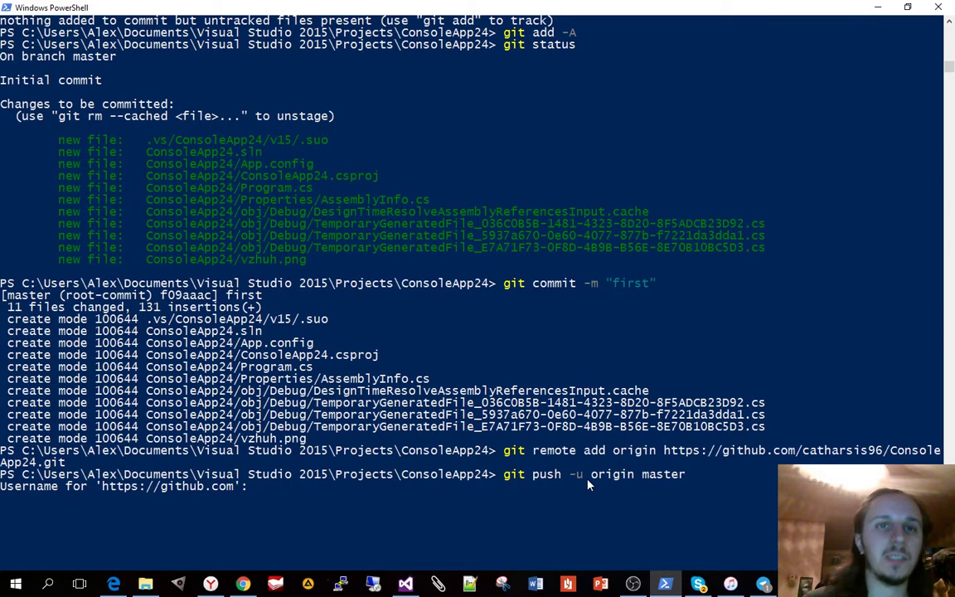
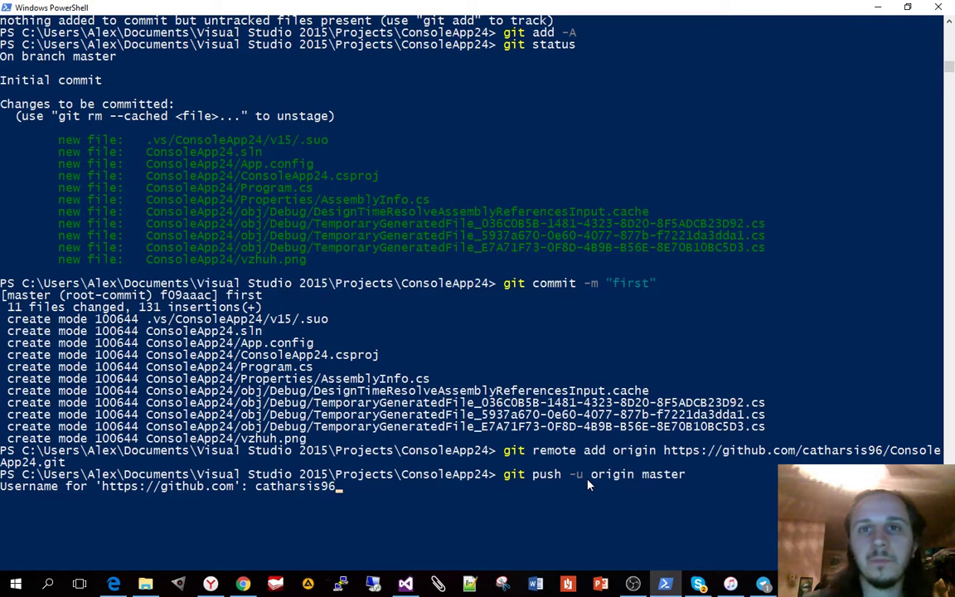
pyautogui.press('Return')
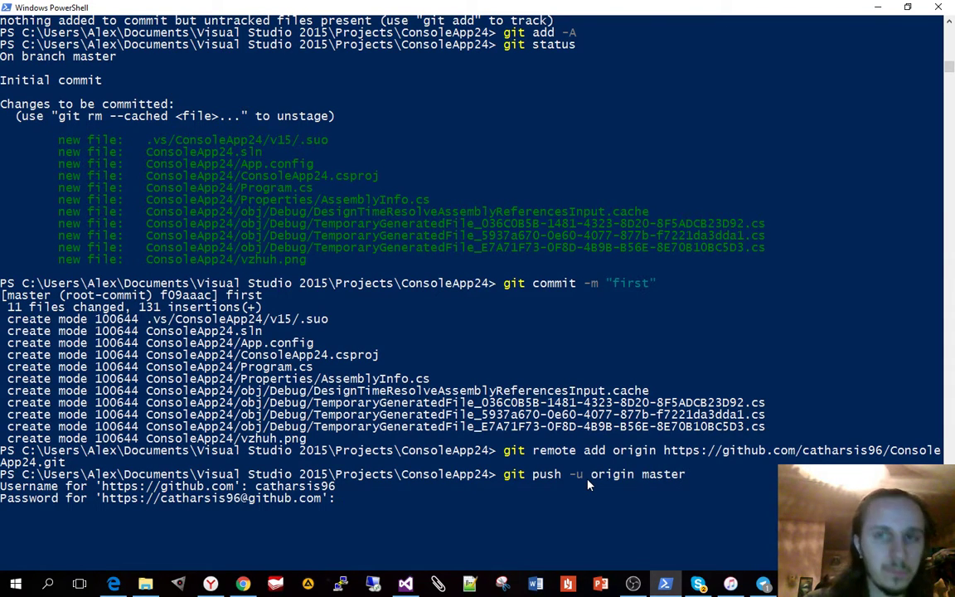
pyautogui.press('Return')
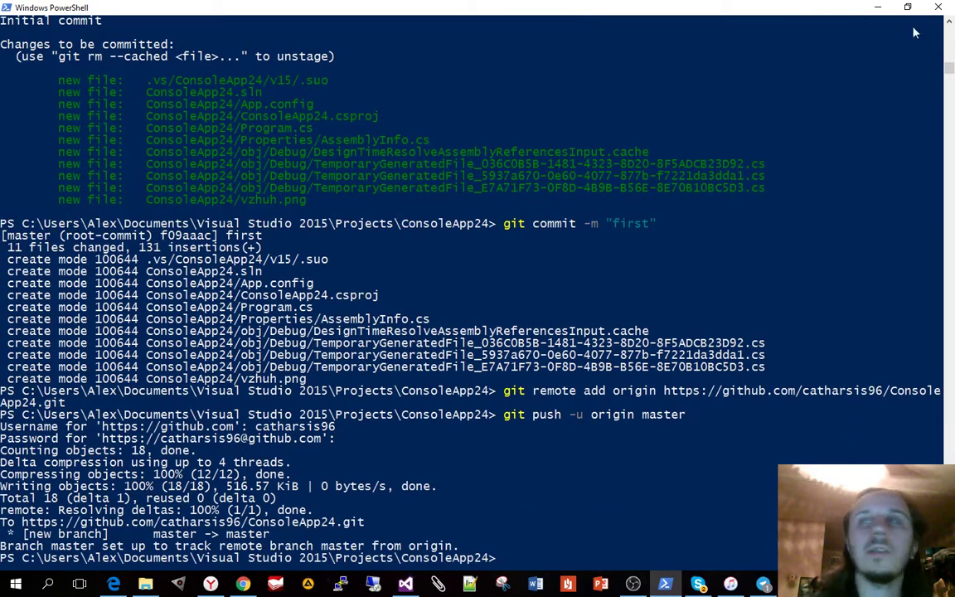
pyautogui.click(878, 7)
# Refresh the ConsoleApp24 repository, view the pushed vzhuh.png, then close the browser.
pyautogui.press('F5')
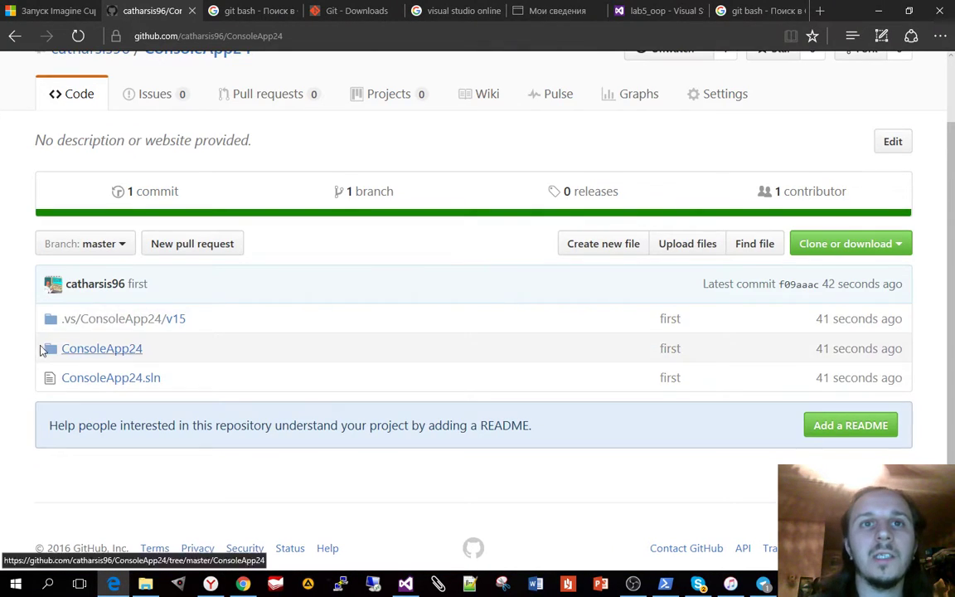
pyautogui.click(97, 353)
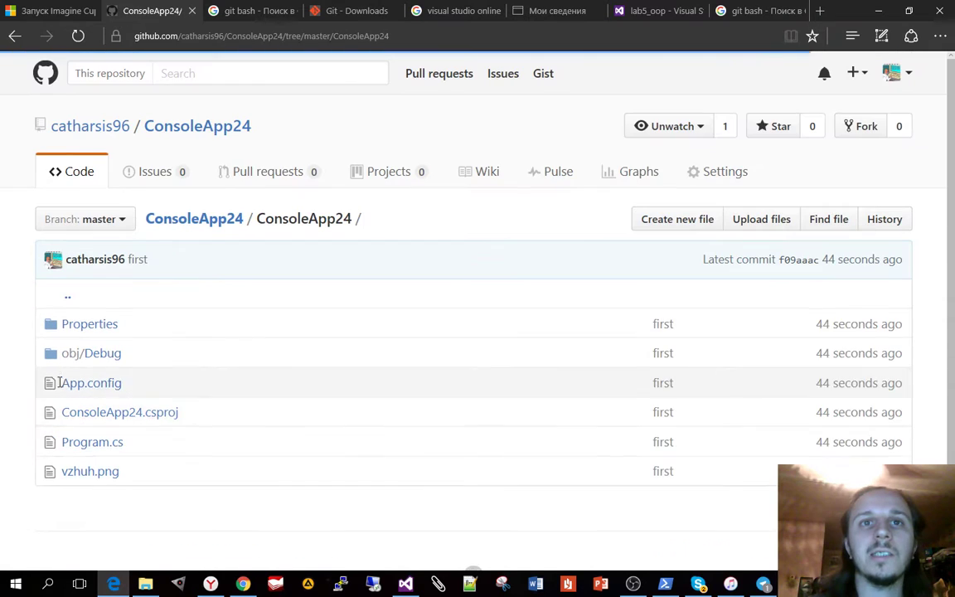
pyautogui.click(89, 470)
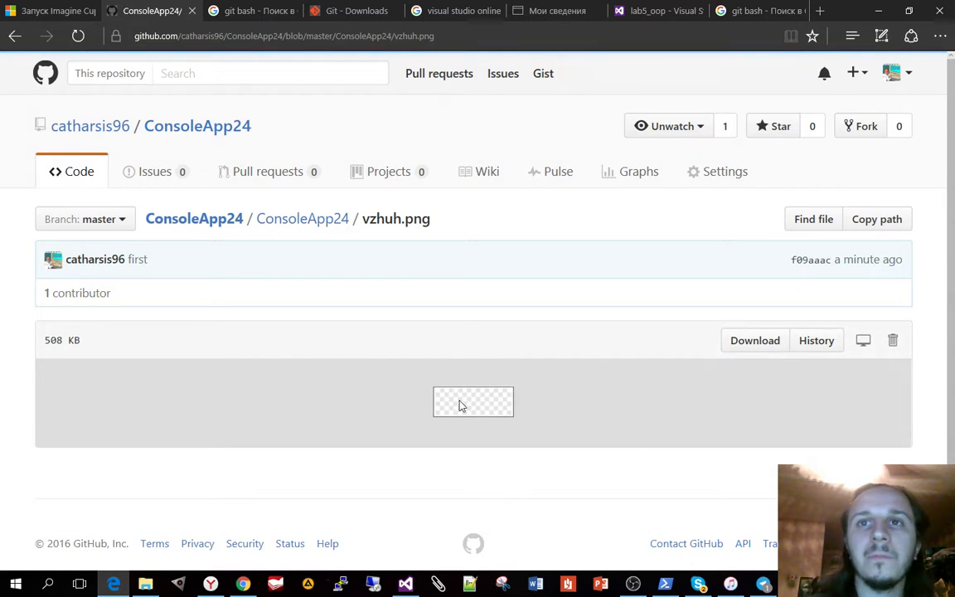
pyautogui.scroll(-3, 256, 344)
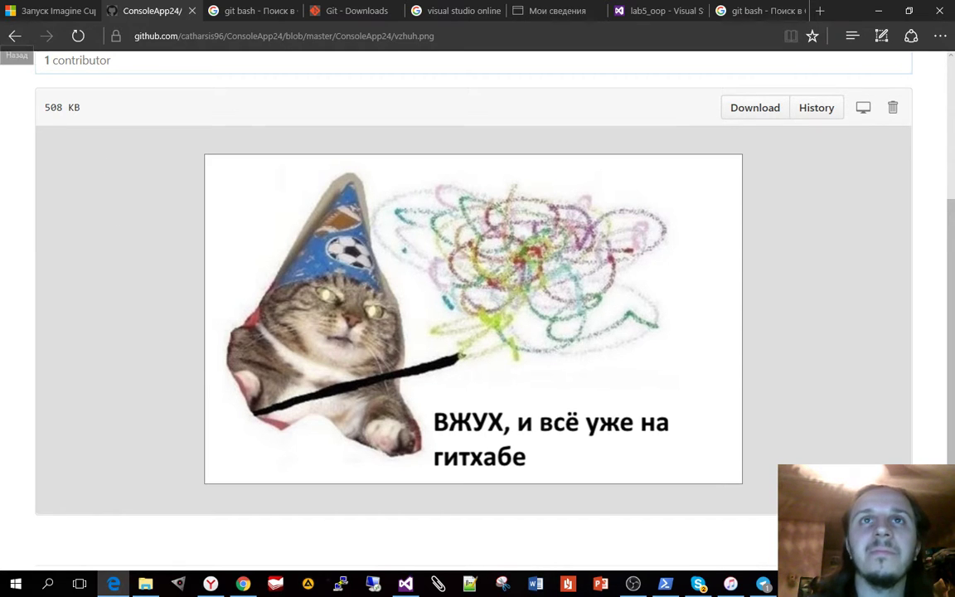
pyautogui.hotkey('alt', 'Tab')
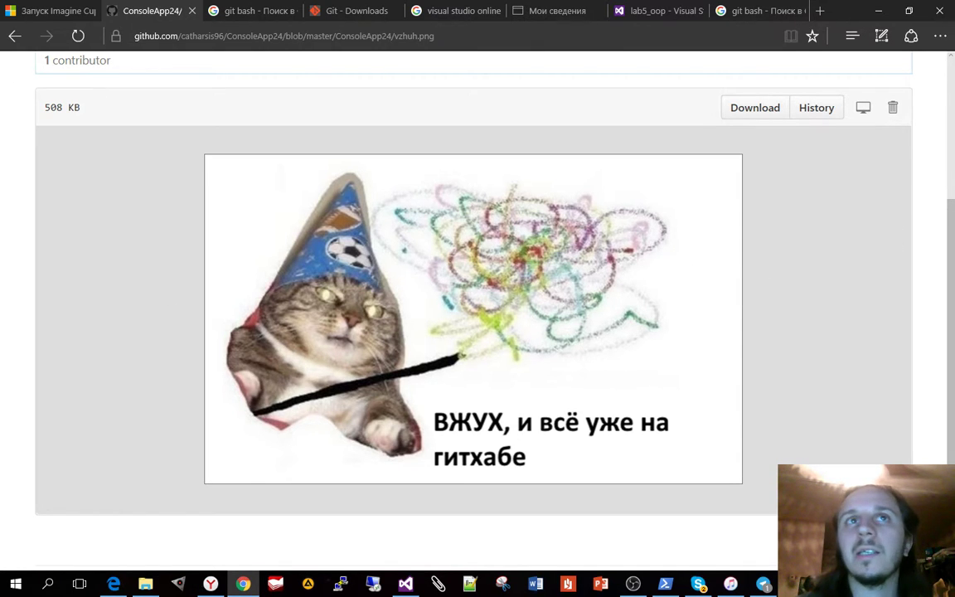
pyautogui.click(15, 35)
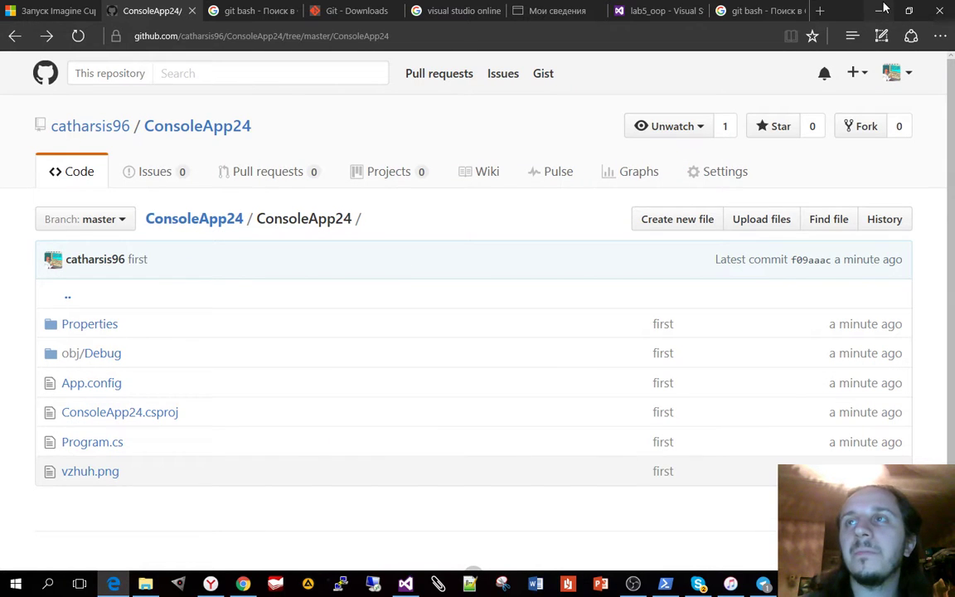
pyautogui.click(929, 8)
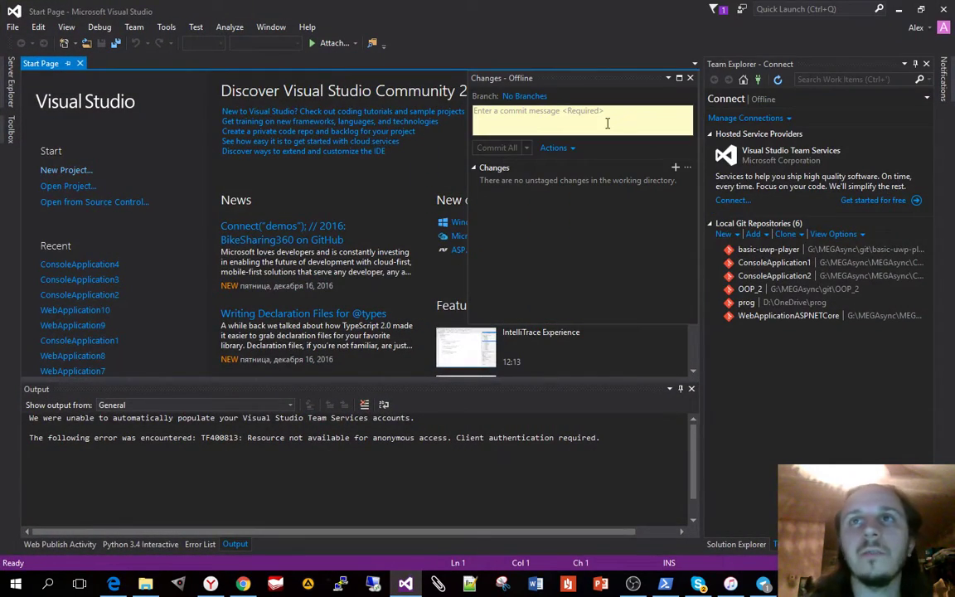
# Create the C# Console Application ConsoleApplication24 with 'Create new Git repository' ticked.
pyautogui.click(22, 32)
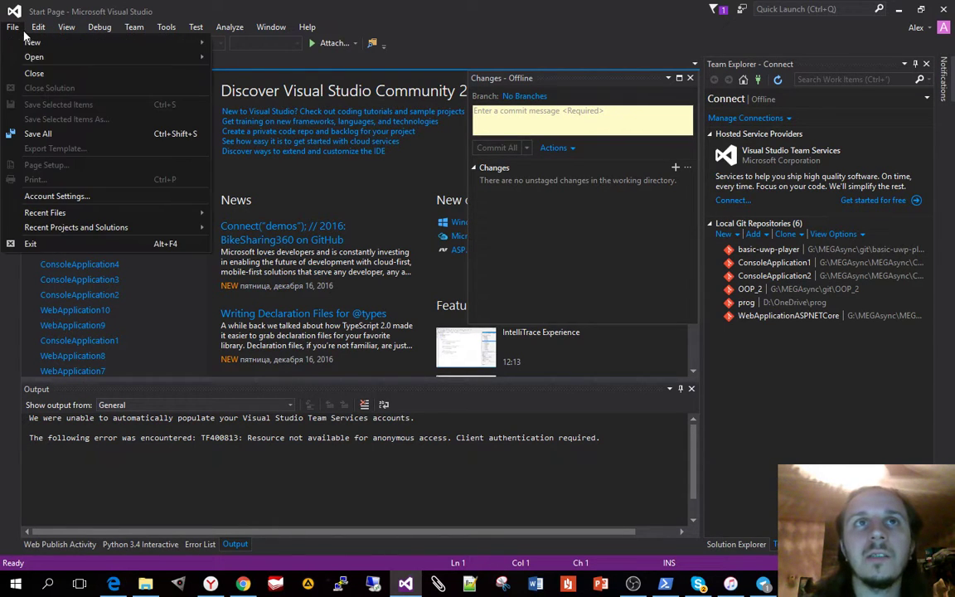
pyautogui.click(183, 313)
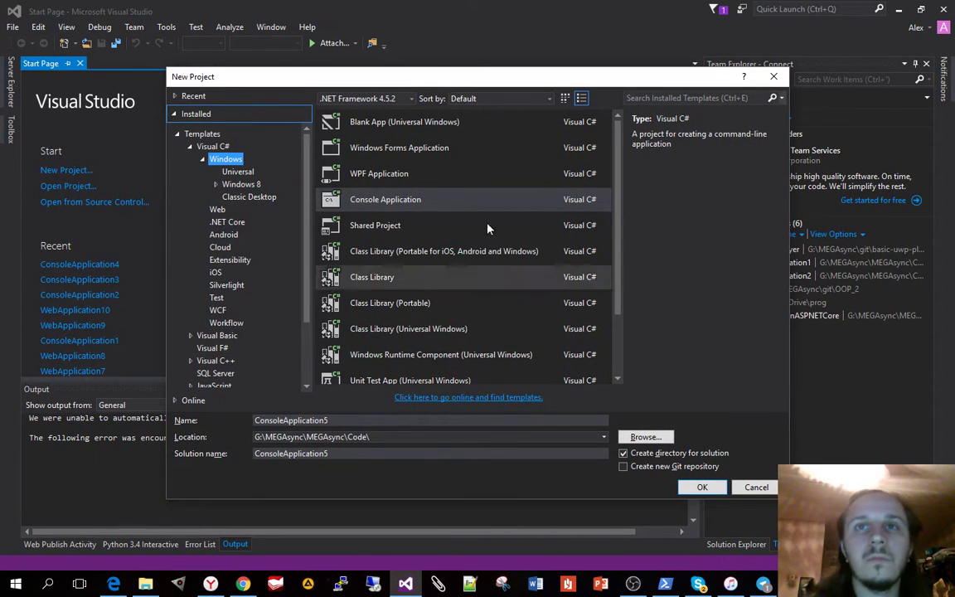
pyautogui.click(347, 420)
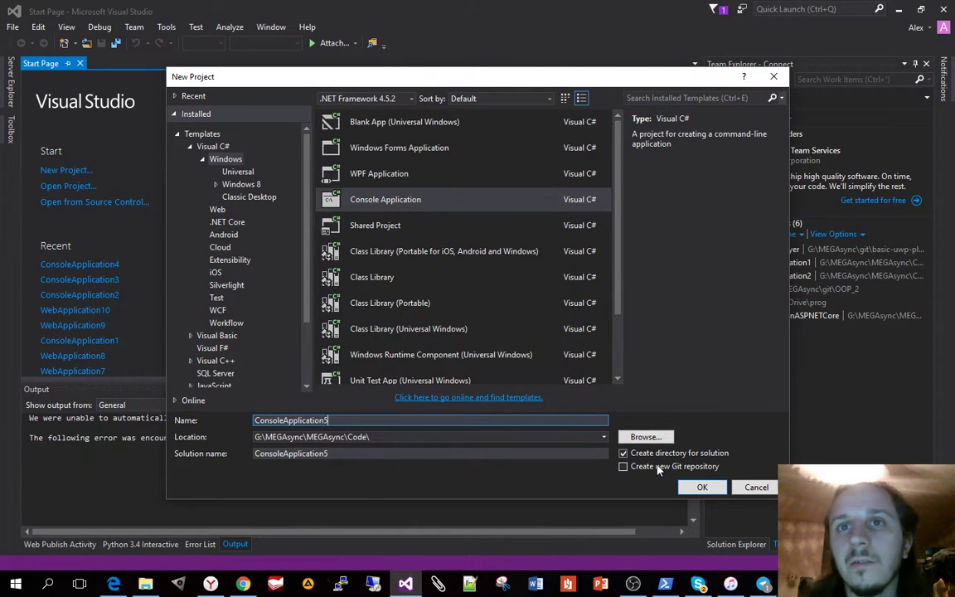
pyautogui.click(685, 467)
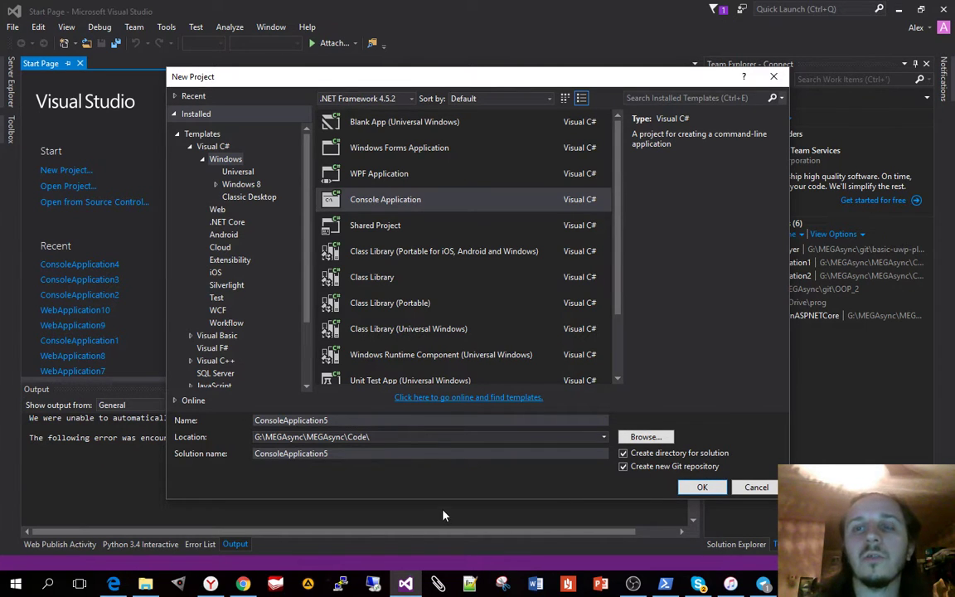
pyautogui.click(702, 488)
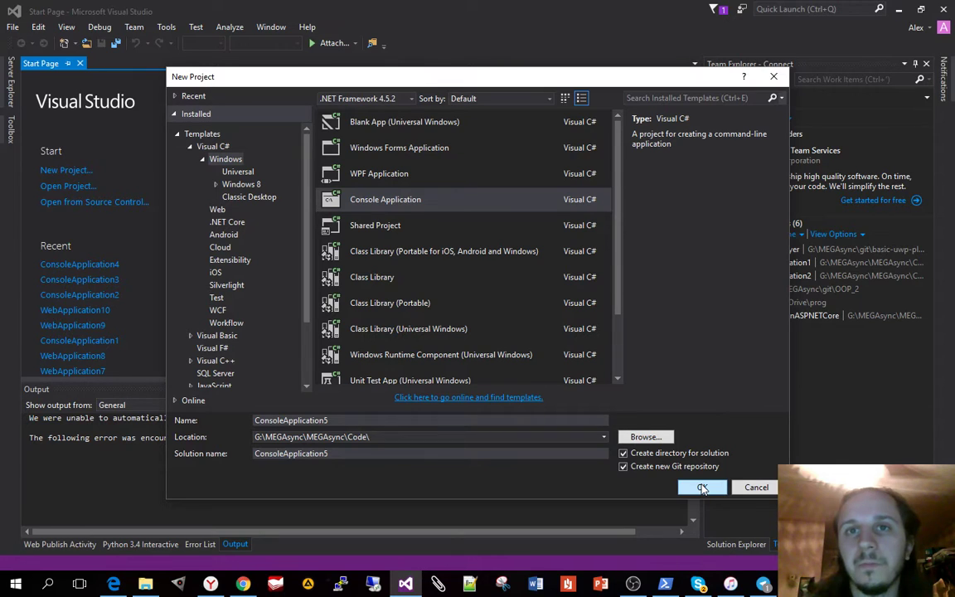
pyautogui.click(359, 421)
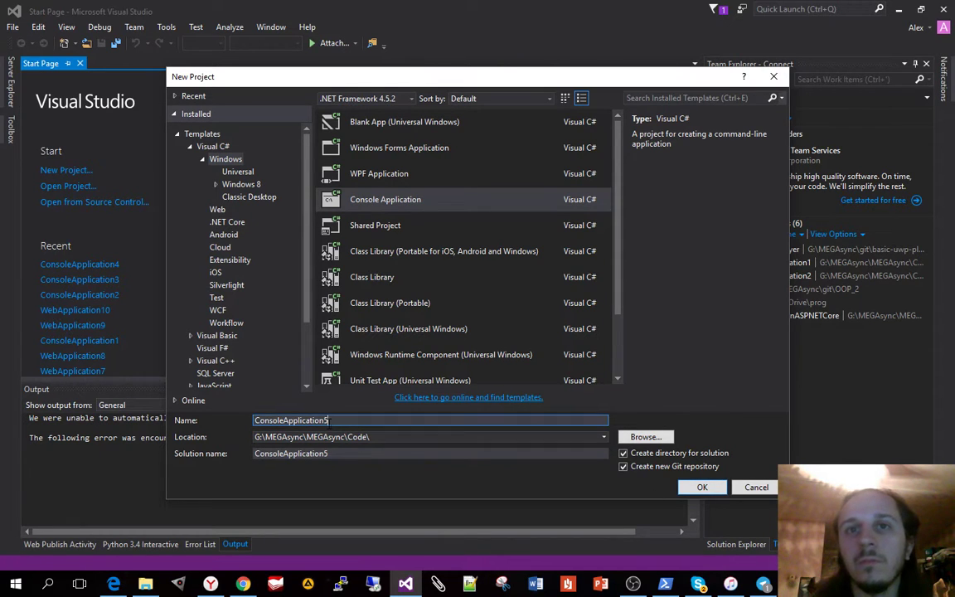
pyautogui.press('BackSpace')
pyautogui.write('24')
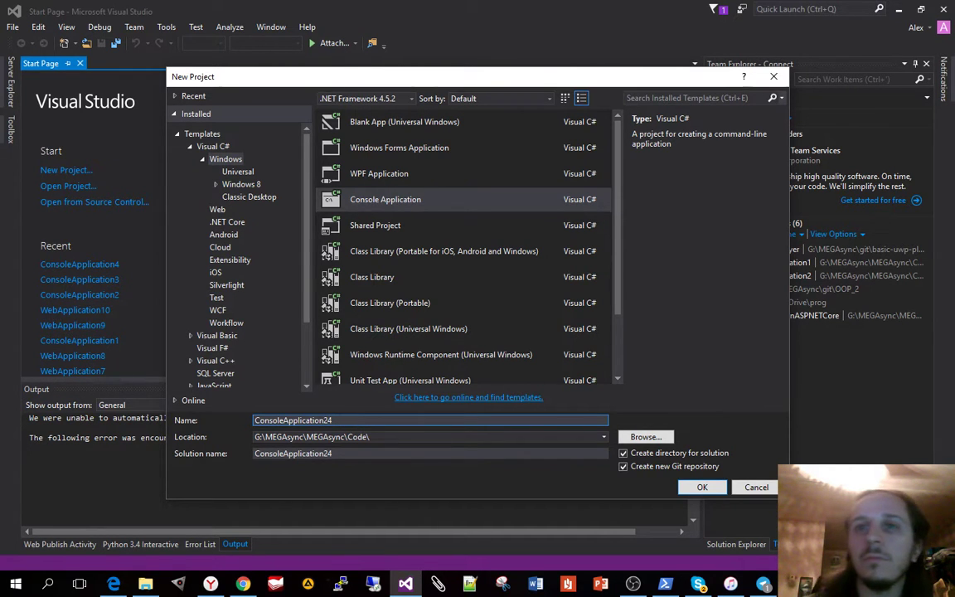
pyautogui.press('Return')
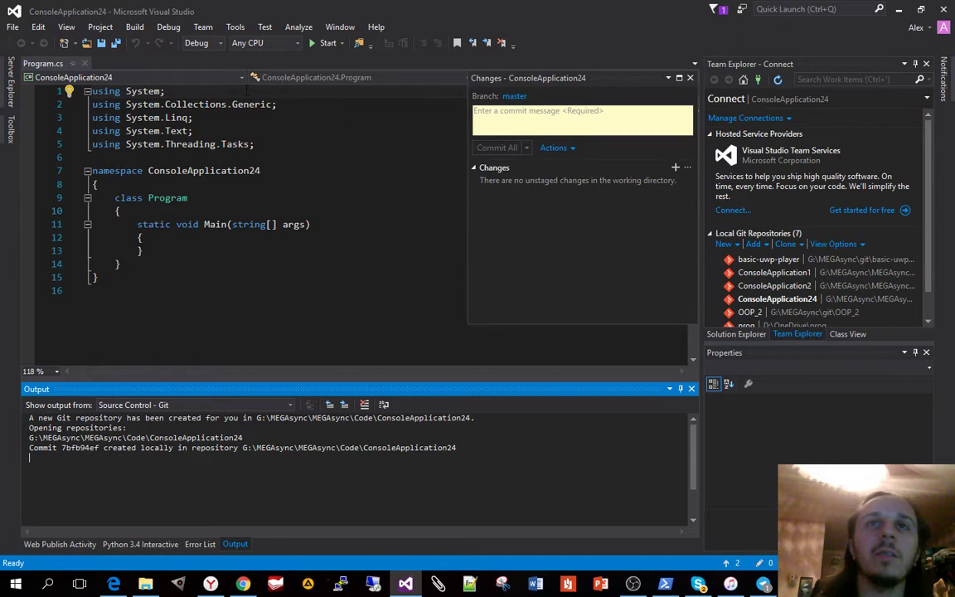
# Show ConsoleApplication24's Team Explorer Home page with Changes, Branches, Sync and Settings.
pyautogui.click(71, 30)
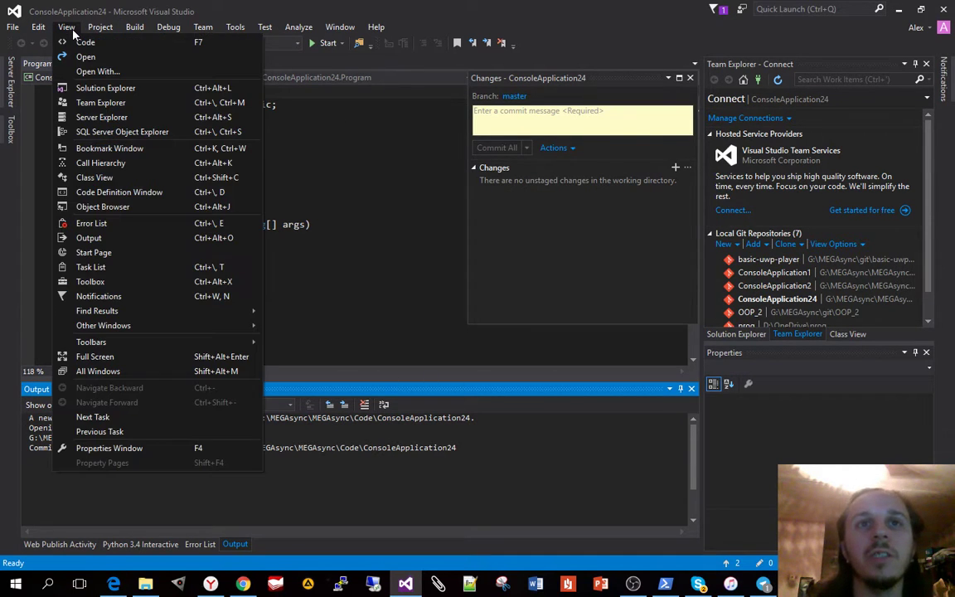
pyautogui.click(69, 28)
pyautogui.click(204, 27)
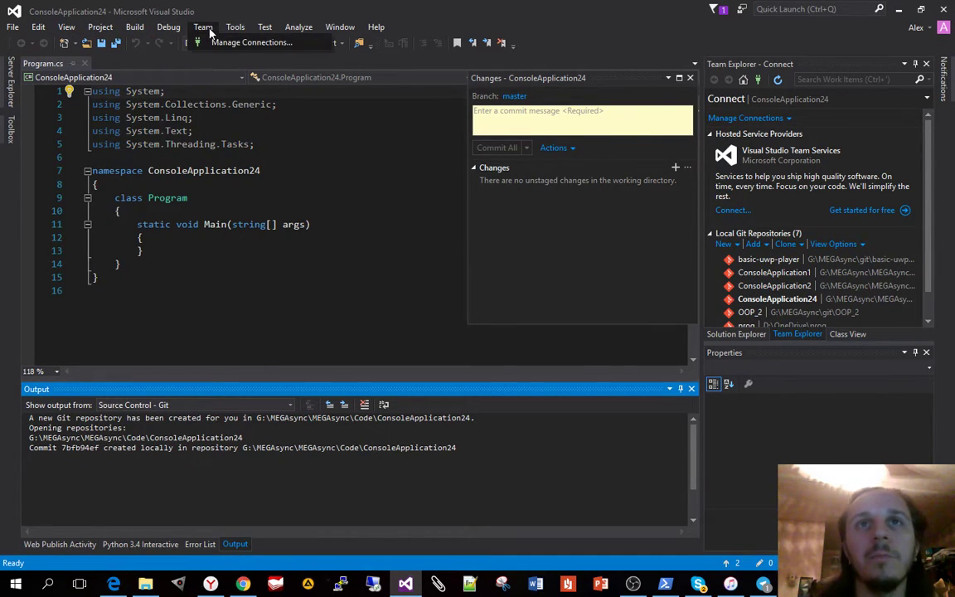
pyautogui.click(208, 28)
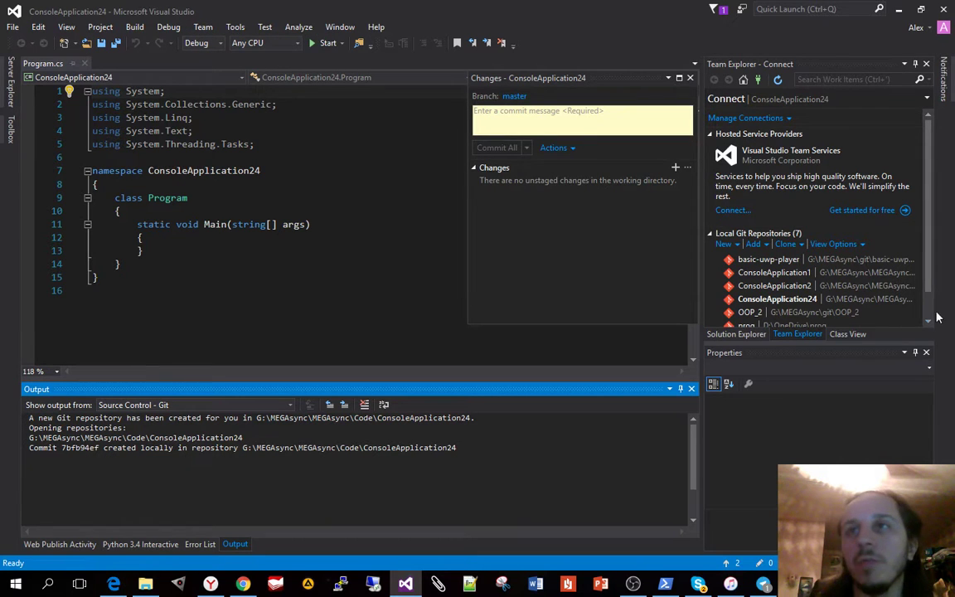
pyautogui.click(740, 86)
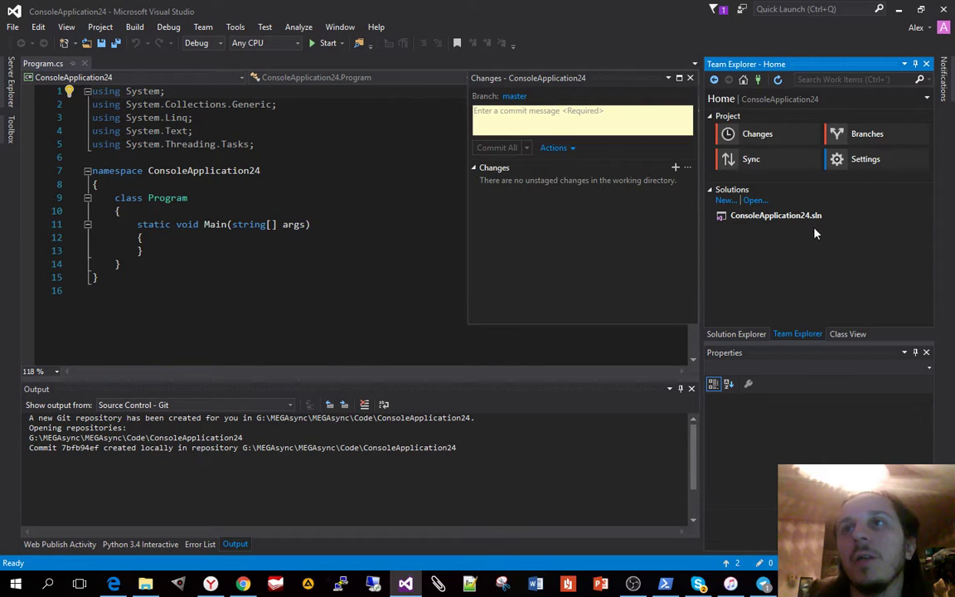
# Add Console.WriteLine("hey"); on a new line inside the Main method.
pyautogui.click(183, 239)
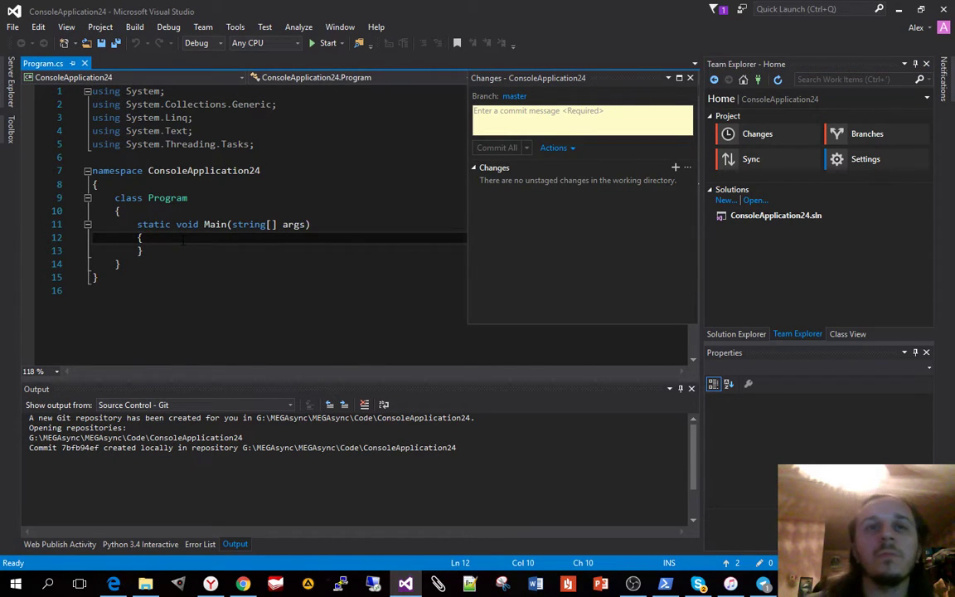
pyautogui.press('Return')
pyautogui.write('Con')
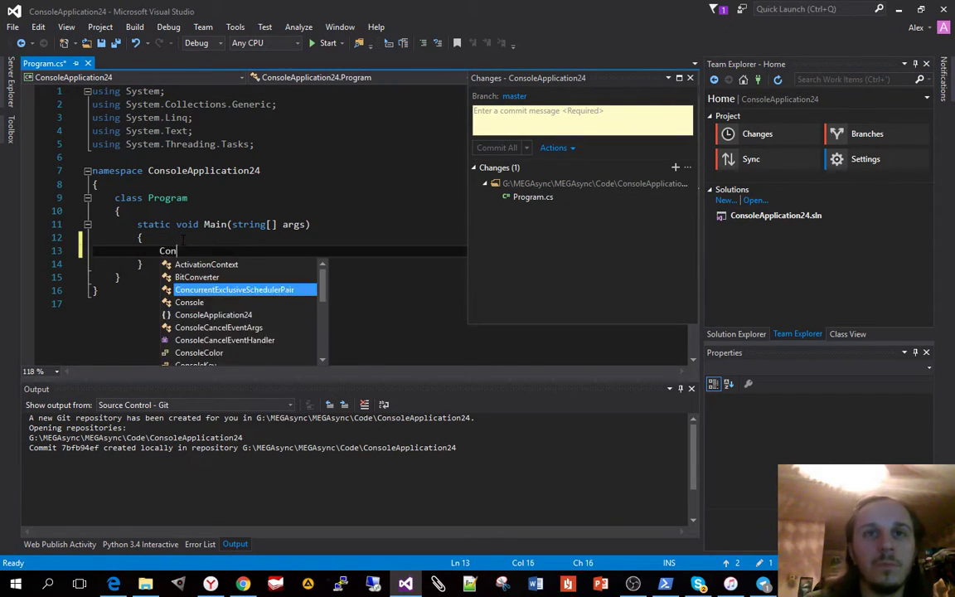
pyautogui.write('sole.')
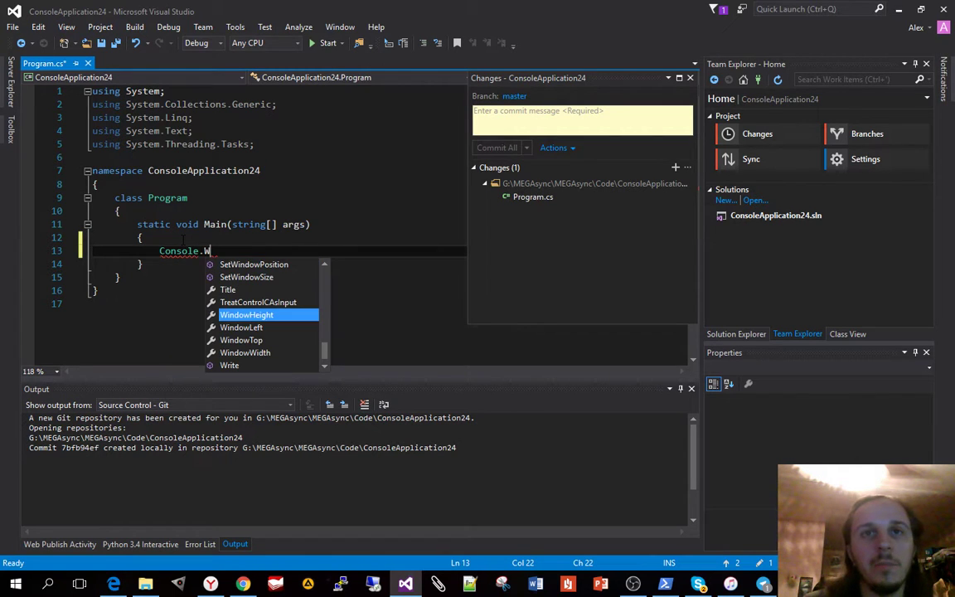
pyautogui.write('Wr')
pyautogui.press('Down')
pyautogui.press('Tab')
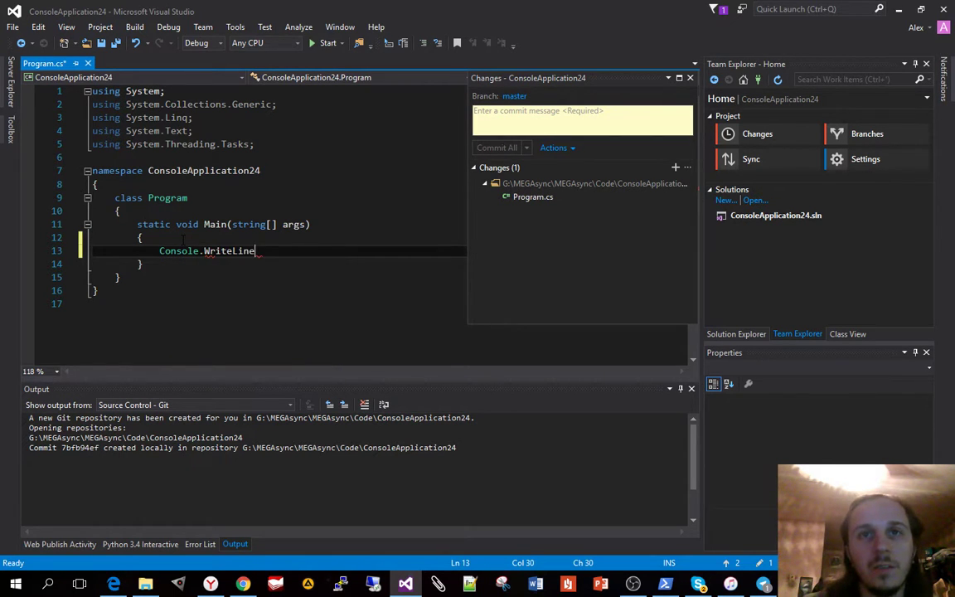
pyautogui.write('(')
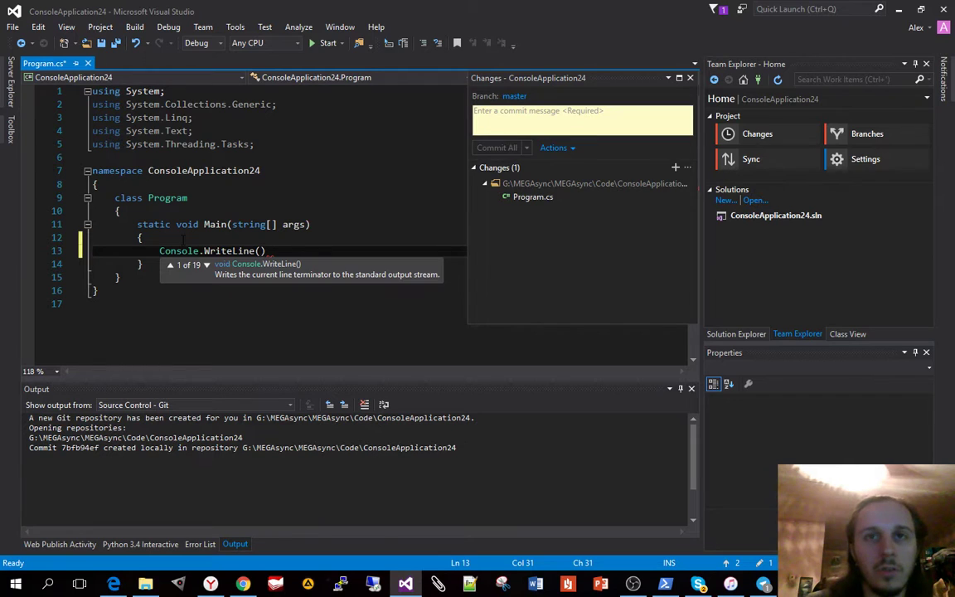
pyautogui.write('"hey"')
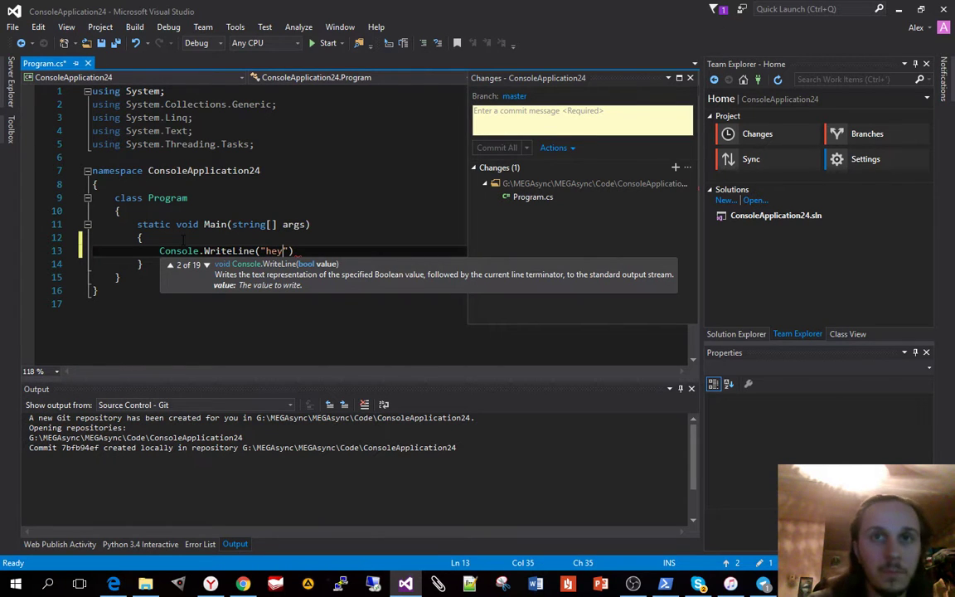
pyautogui.write(');')
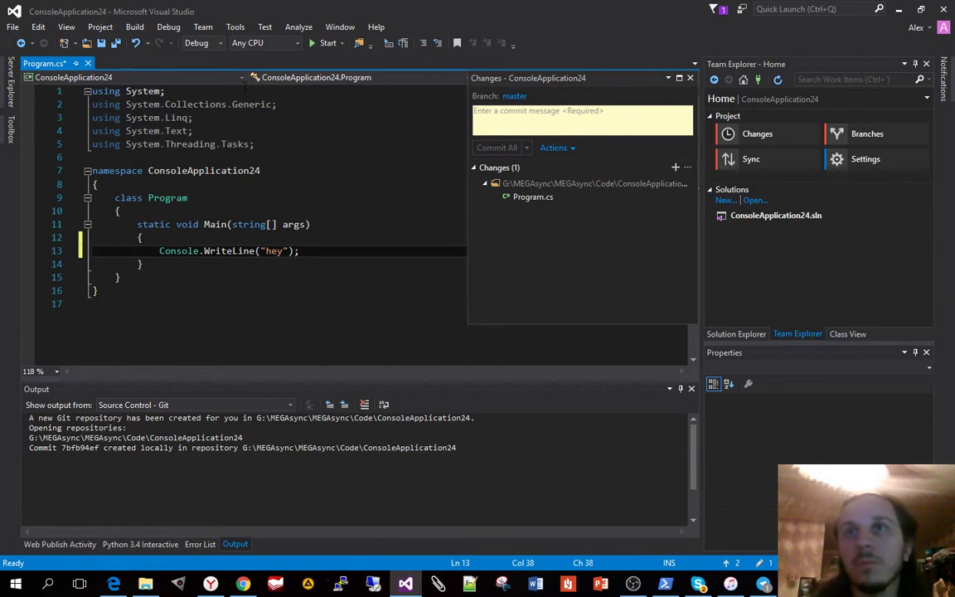
# Commit all changes to Program.cs locally with the message 'WriteLone'.
pyautogui.click(505, 113)
pyautogui.write('Wh')
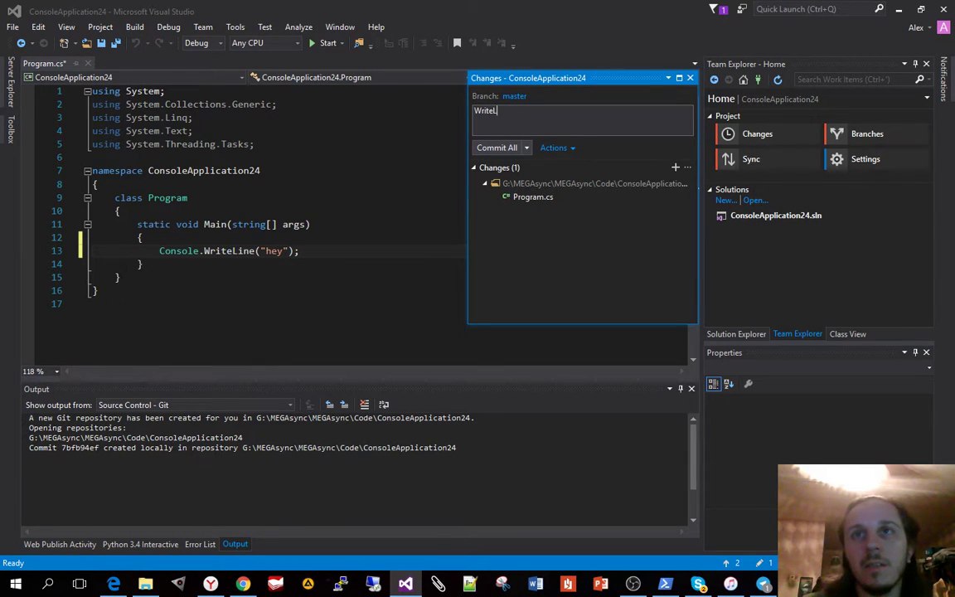
pyautogui.click(489, 147)
pyautogui.click(462, 371)
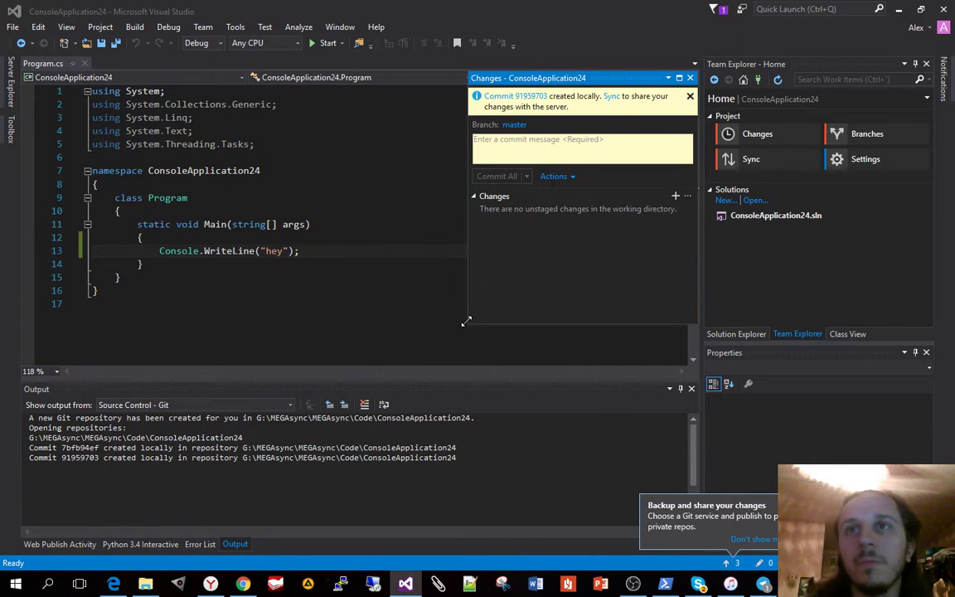
# Choose Publish Git Repo under Sync in Team Explorer, then switch to the GitHub browser page.
pyautogui.click(746, 159)
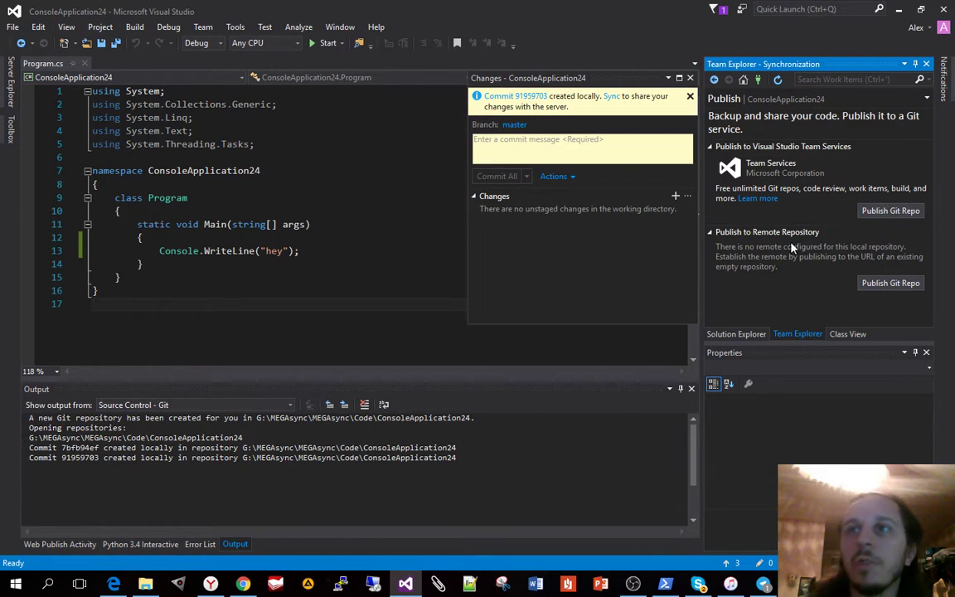
pyautogui.click(883, 283)
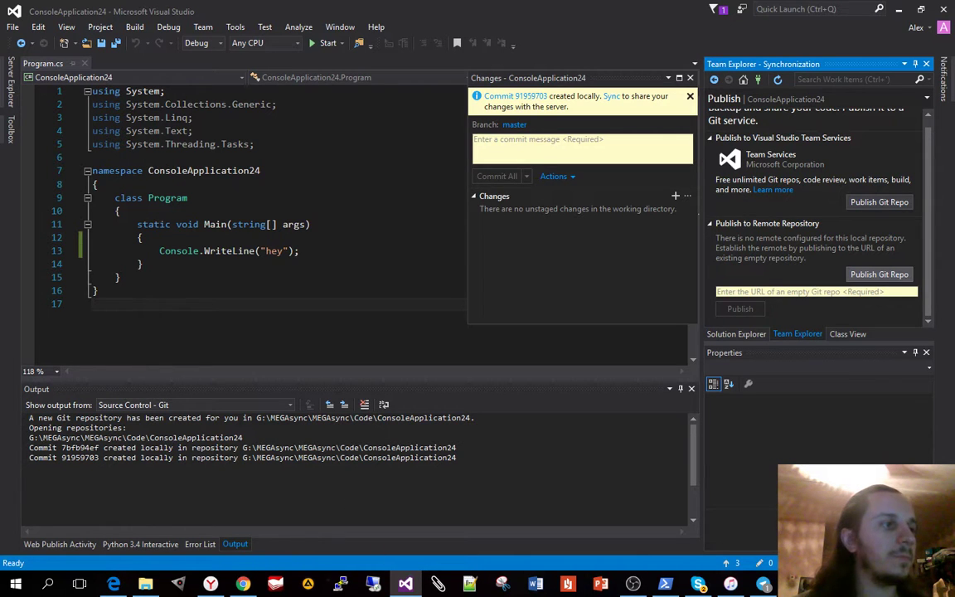
pyautogui.hotkey('alt', 'Tab')
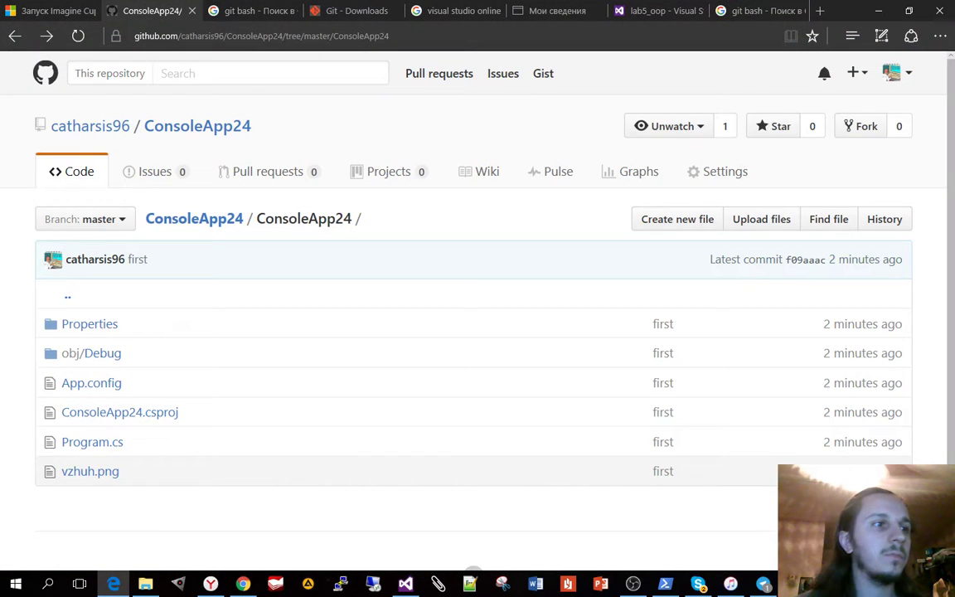
# Create a new GitHub repository named ConsoleApp24VS.
pyautogui.press('F5')
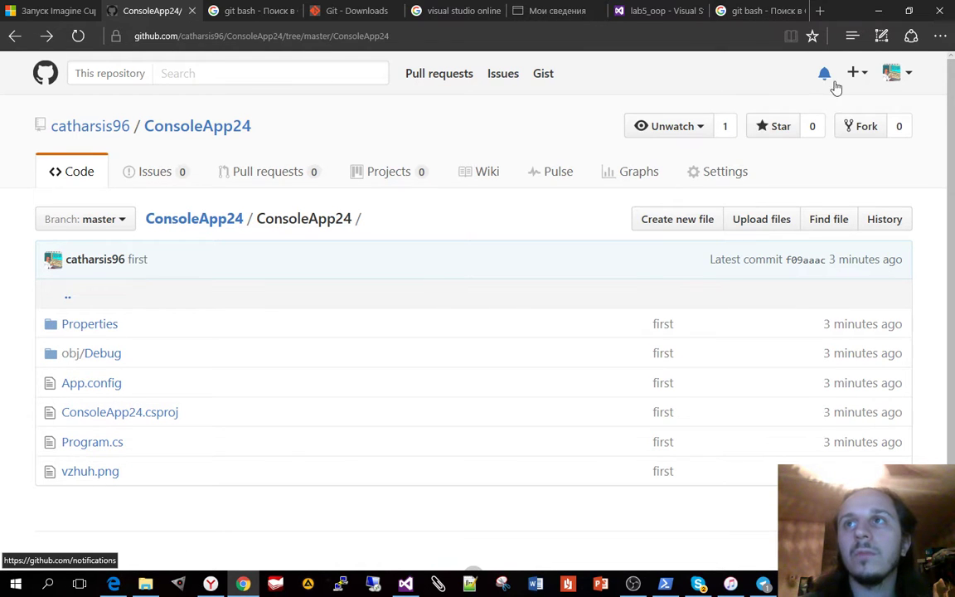
pyautogui.click(854, 73)
pyautogui.click(794, 120)
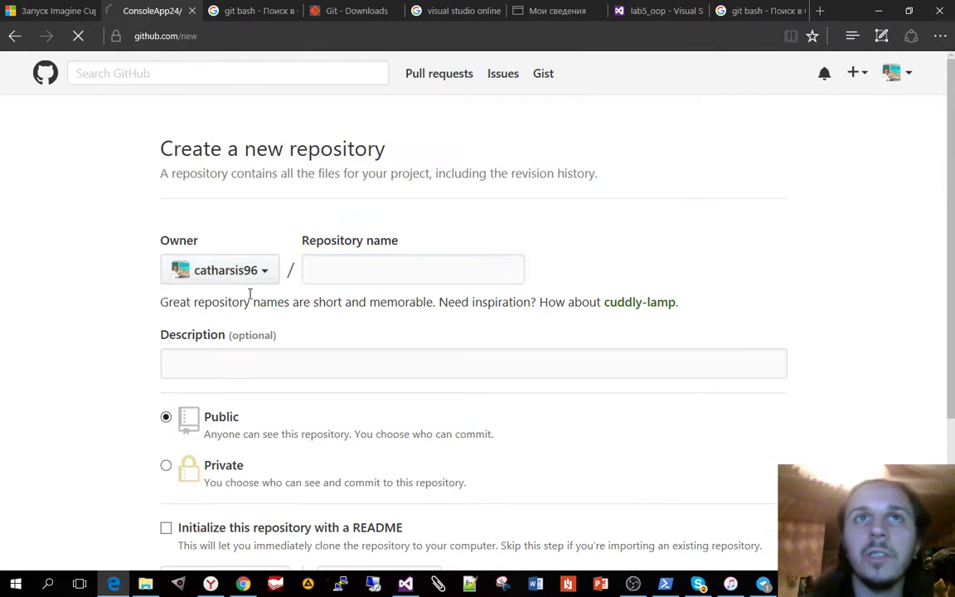
pyautogui.click(392, 268)
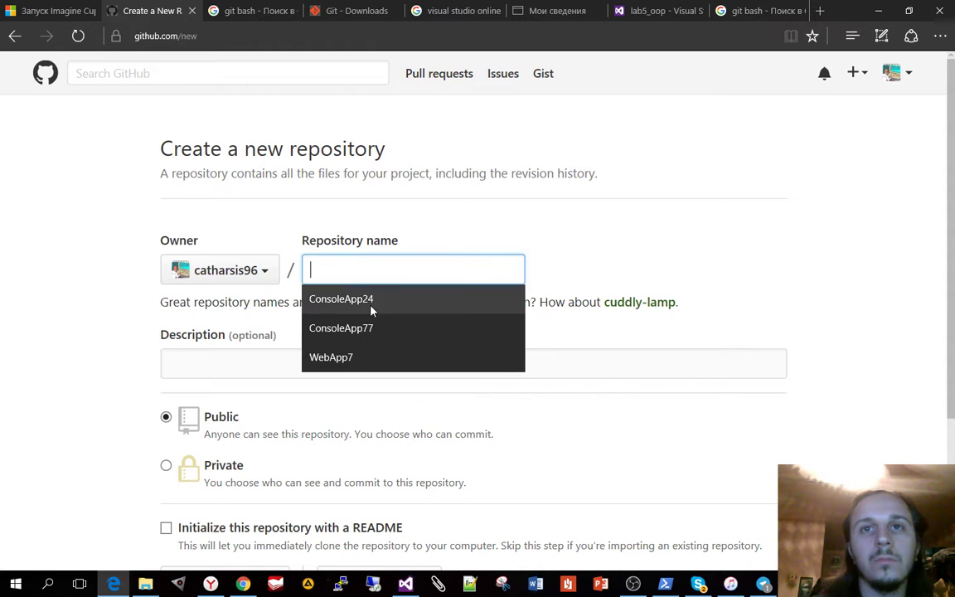
pyautogui.click(370, 300)
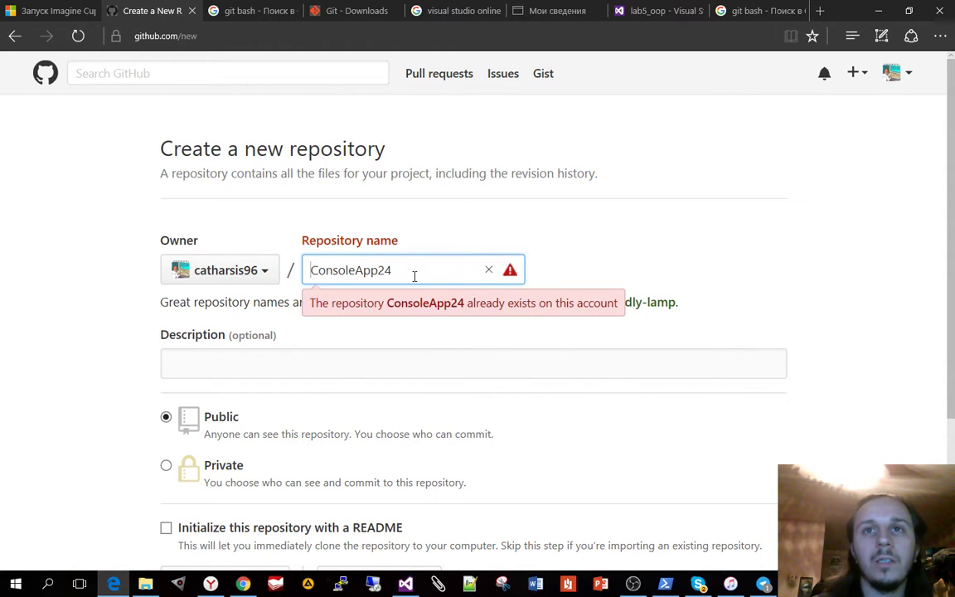
pyautogui.write('Мы')
pyautogui.press('BackSpace')
pyautogui.press('BackSpace')
pyautogui.write('VS')
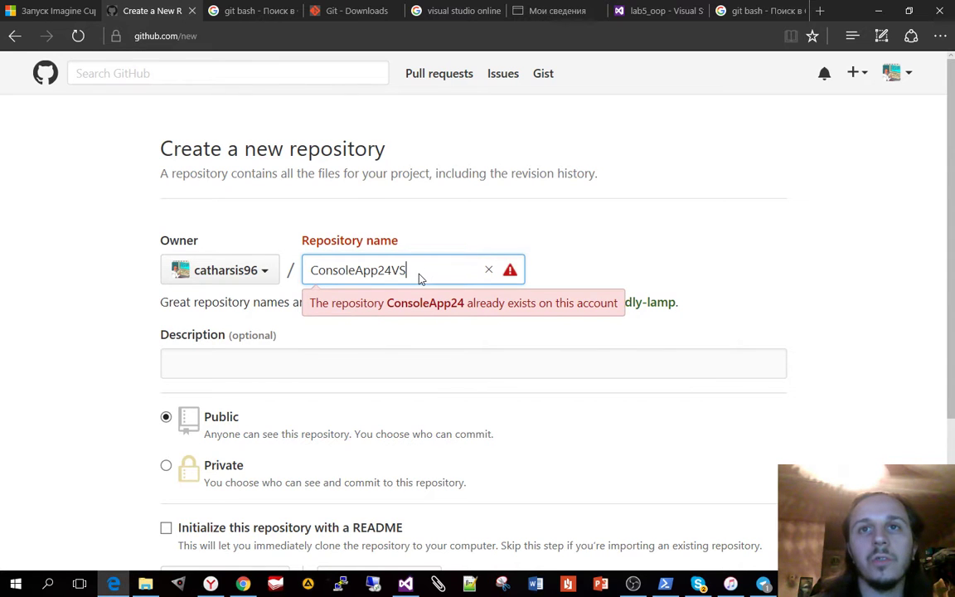
pyautogui.scroll(-3, 55, 328)
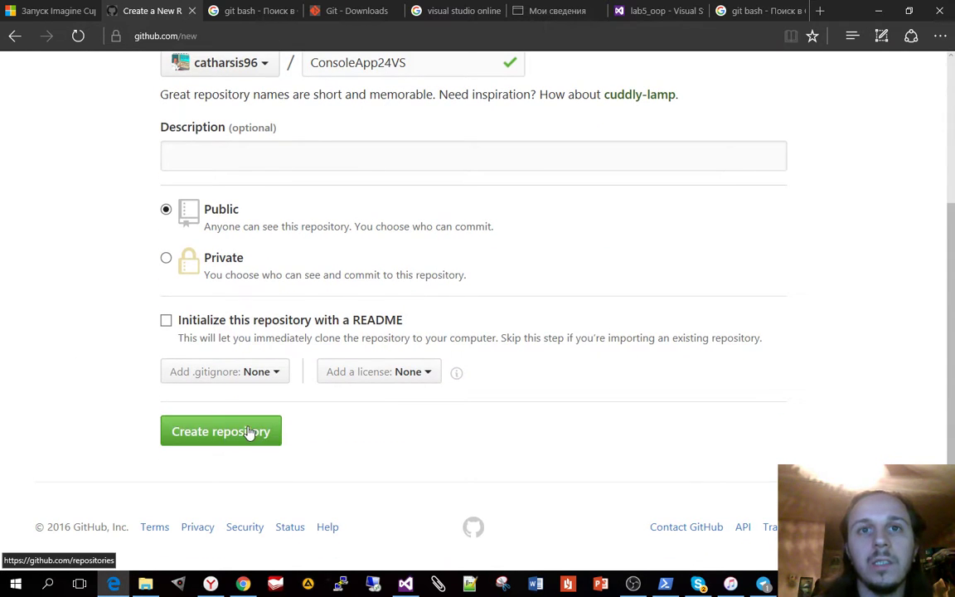
pyautogui.click(249, 431)
# Select the new repository's .git URL and return to Visual Studio.
pyautogui.scroll(-1, 812, 443)
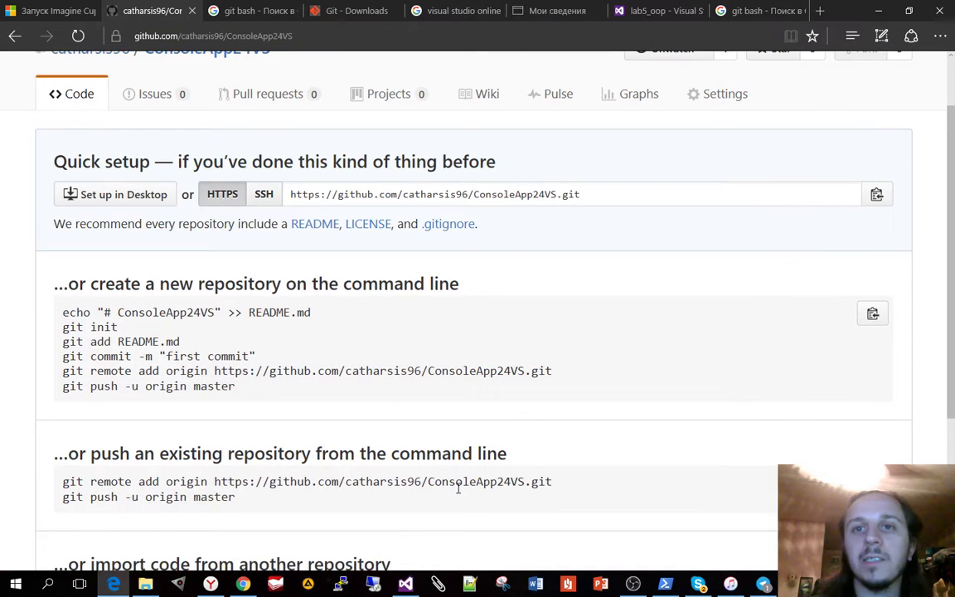
pyautogui.moveTo(552, 370); pyautogui.dragTo(210, 380)
pyautogui.hotkey('ctrl', 'c')
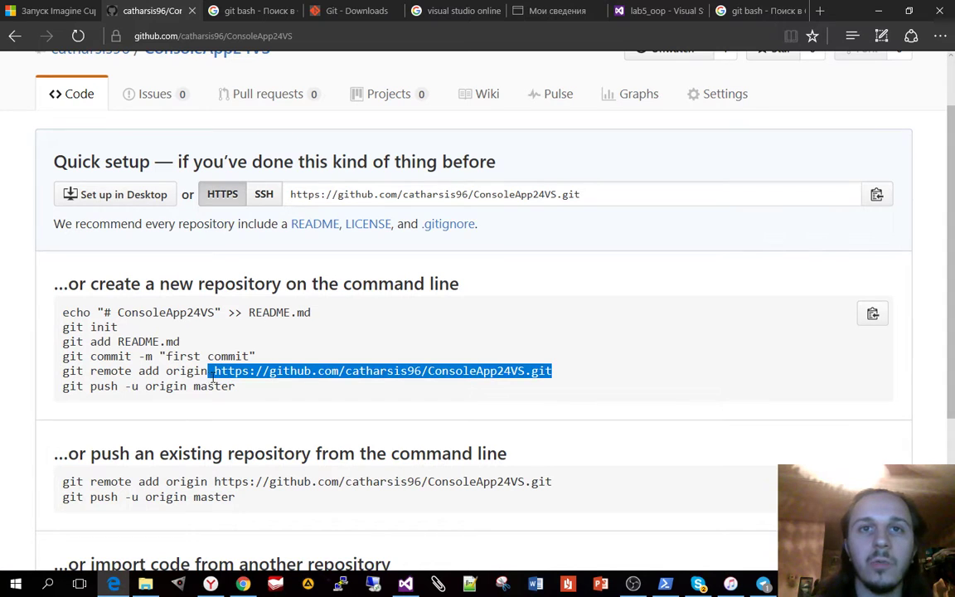
pyautogui.click(405, 583)
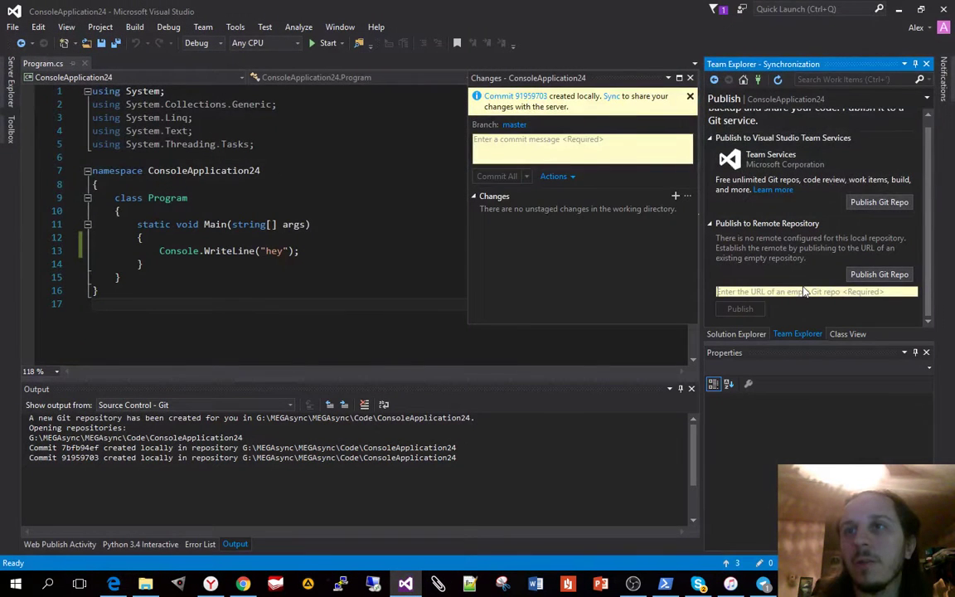
# Paste the ConsoleApp24VS URL, publish ConsoleApplication24 to GitHub, and refresh the browser page.
pyautogui.click(794, 292)
pyautogui.hotkey('ctrl', 'v')
pyautogui.click(740, 308)
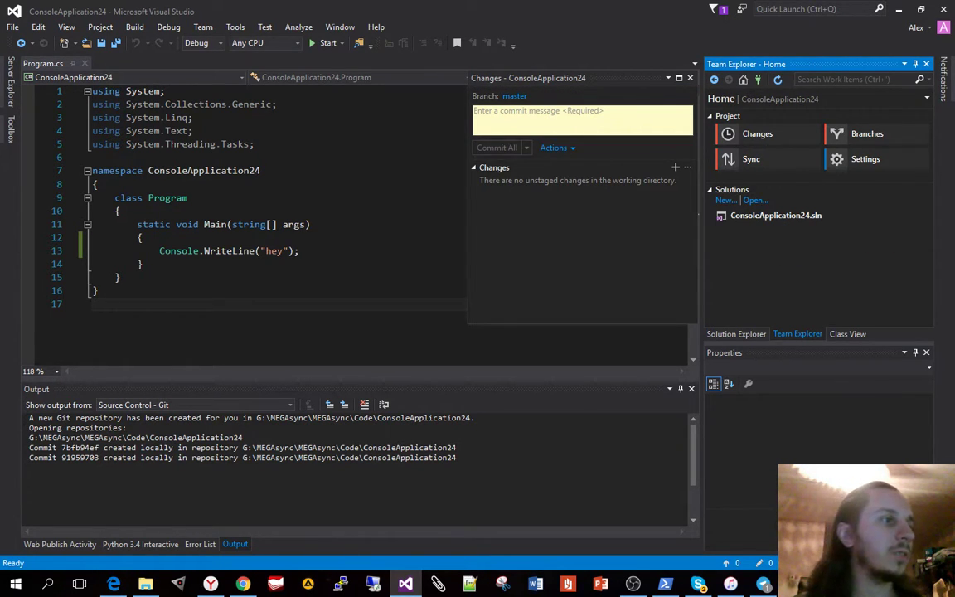
pyautogui.hotkey('alt', 'Tab')
pyautogui.press('F5')
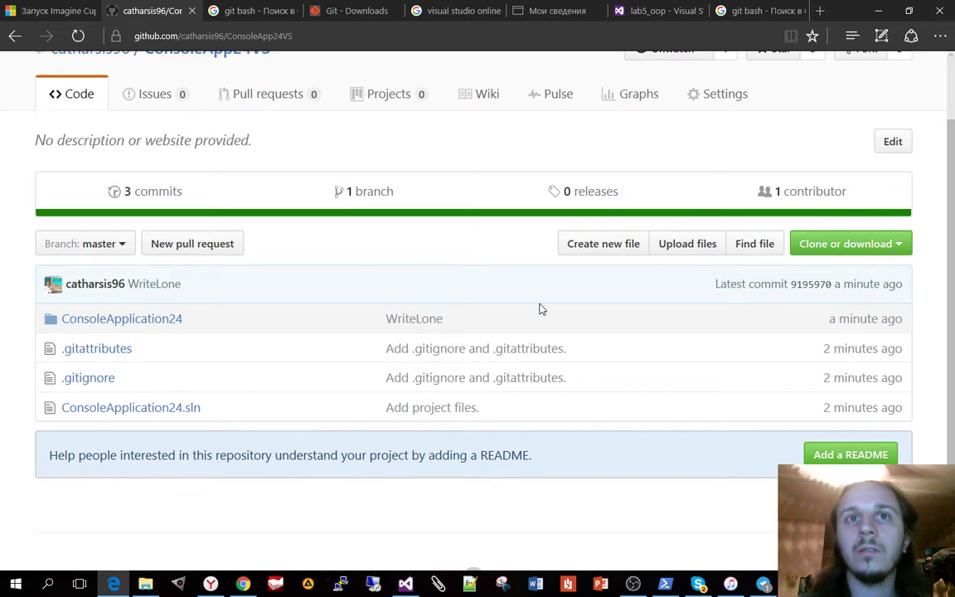
# Browse the ConsoleApplication24 folder in ConsoleApp24VS, return to the repository root, and minimize the browser.
pyautogui.scroll(2, 547, 285)
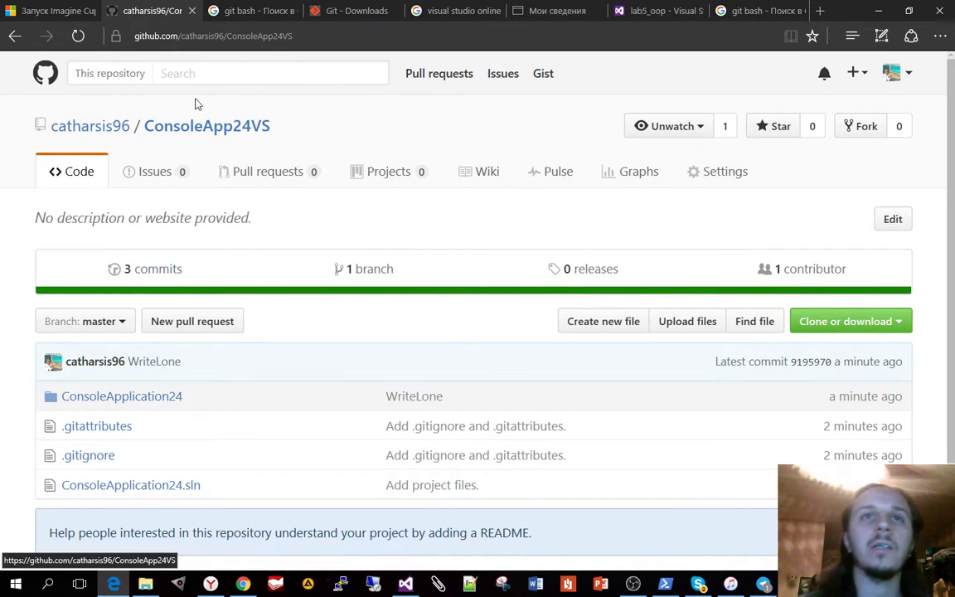
pyautogui.scroll(-2, 141, 340)
pyautogui.click(135, 321)
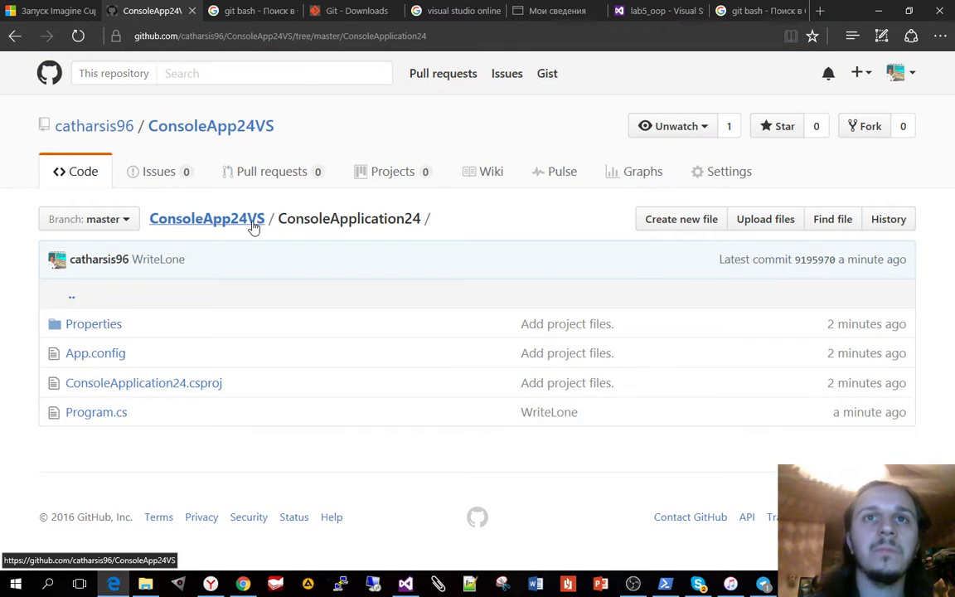
pyautogui.click(249, 220)
pyautogui.scroll(-1, 34, 398)
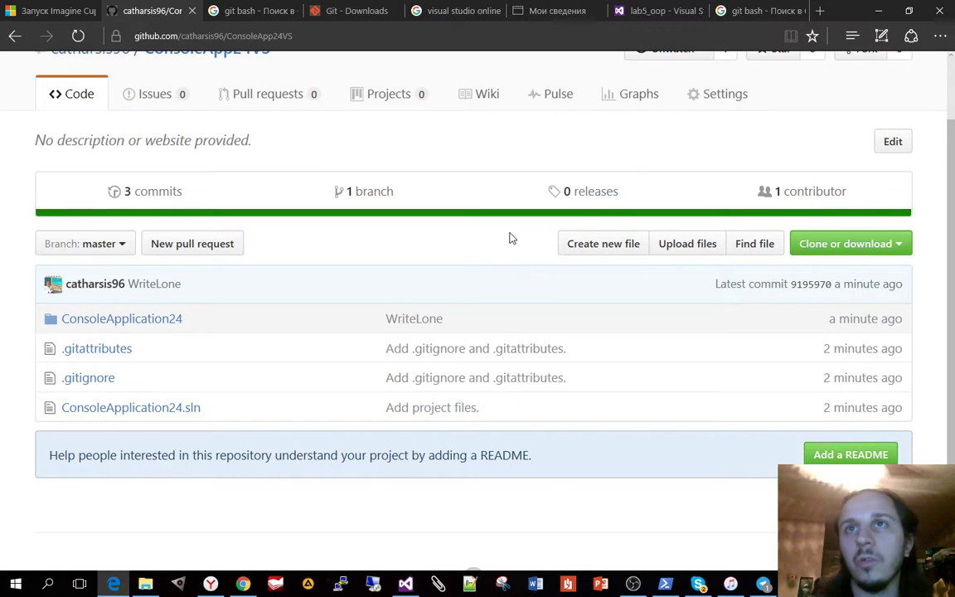
pyautogui.scroll(1, 477, 171)
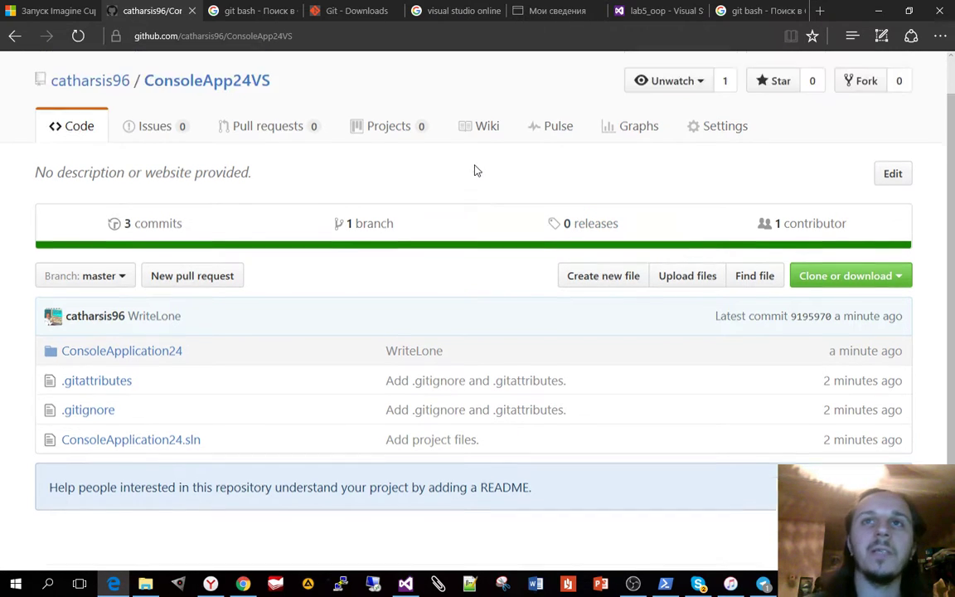
pyautogui.click(878, 11)
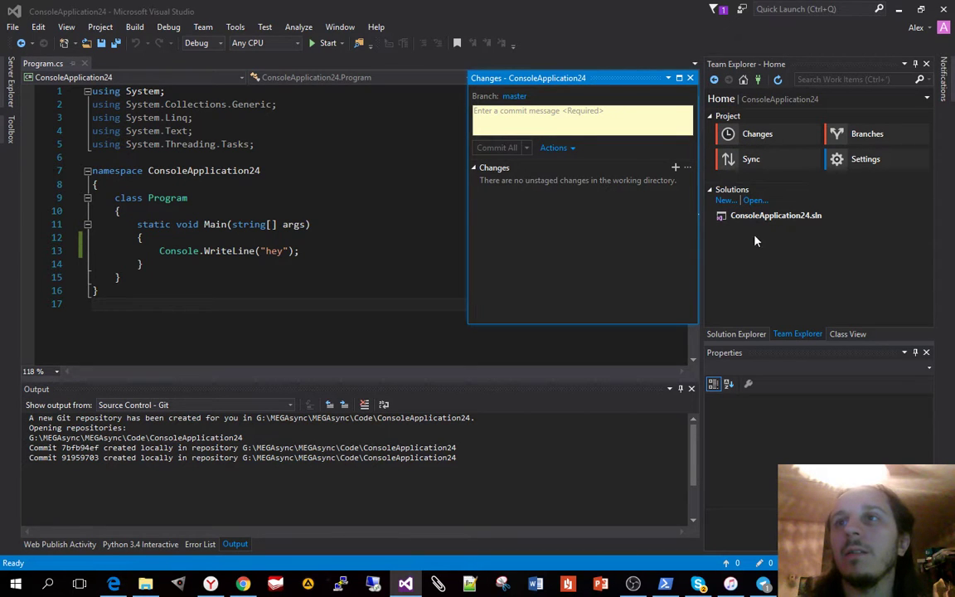
pyautogui.click(862, 159)
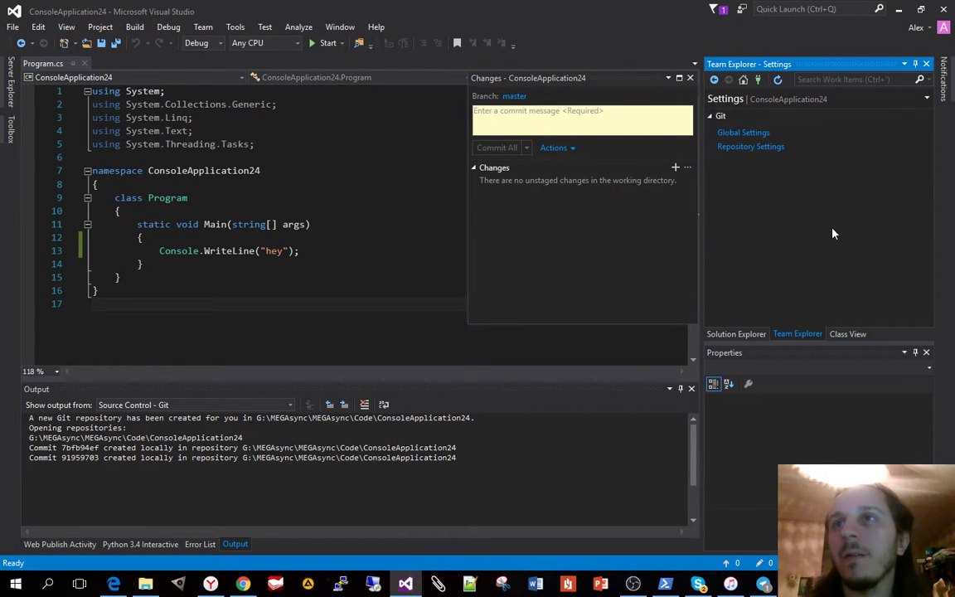
pyautogui.click(750, 146)
pyautogui.scroll(-2, 810, 224)
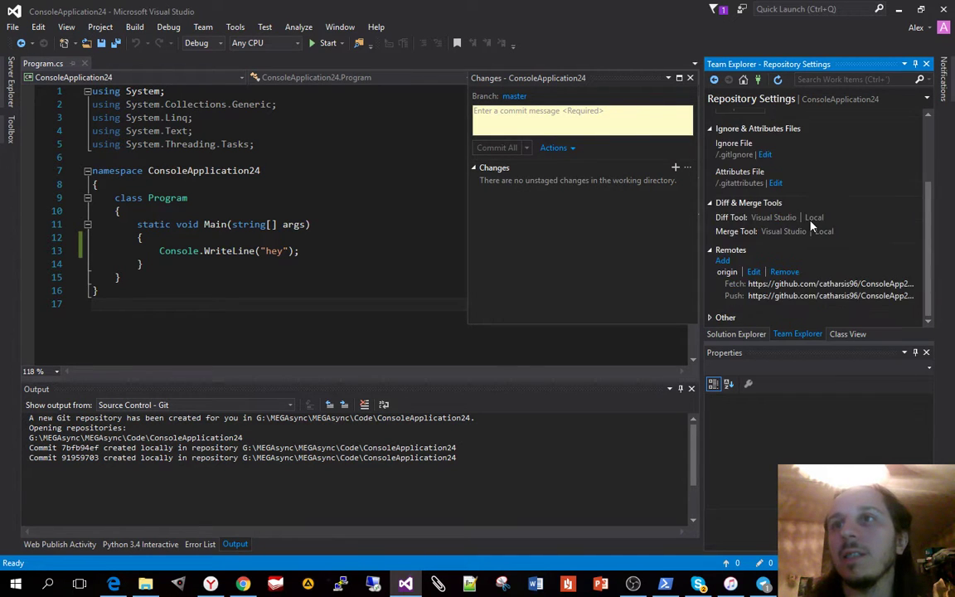
pyautogui.scroll(2, 805, 231)
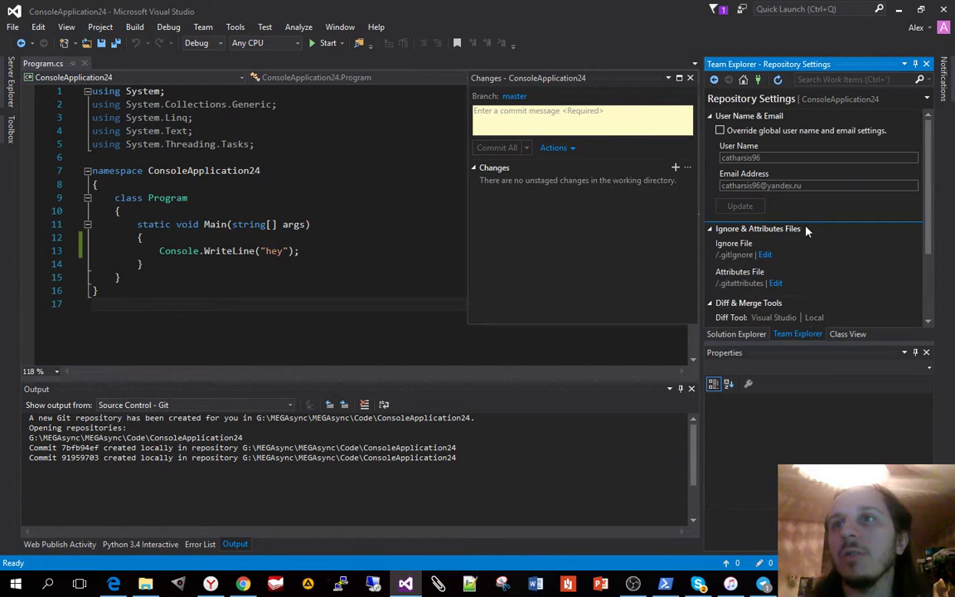
pyautogui.click(745, 80)
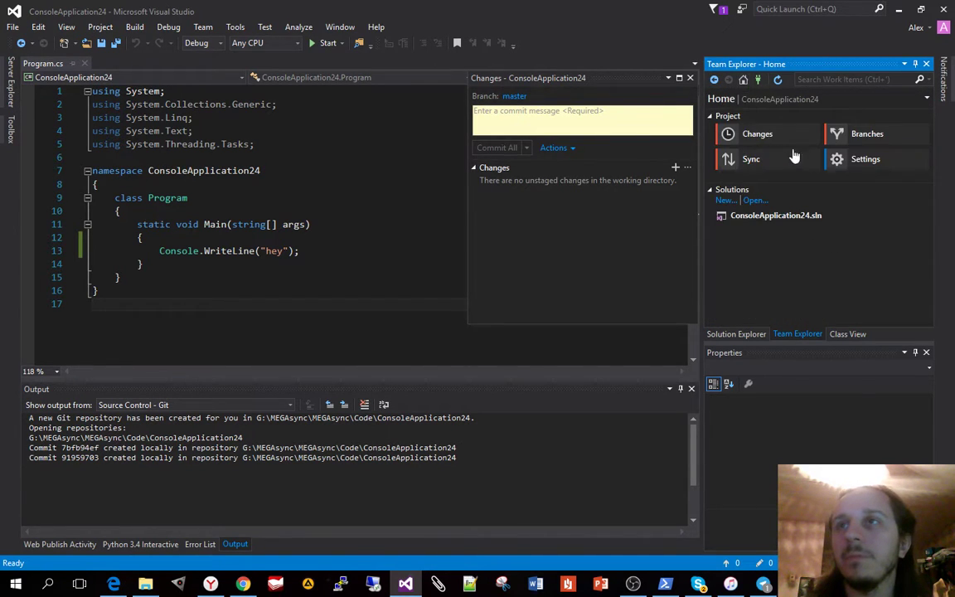
pyautogui.click(853, 138)
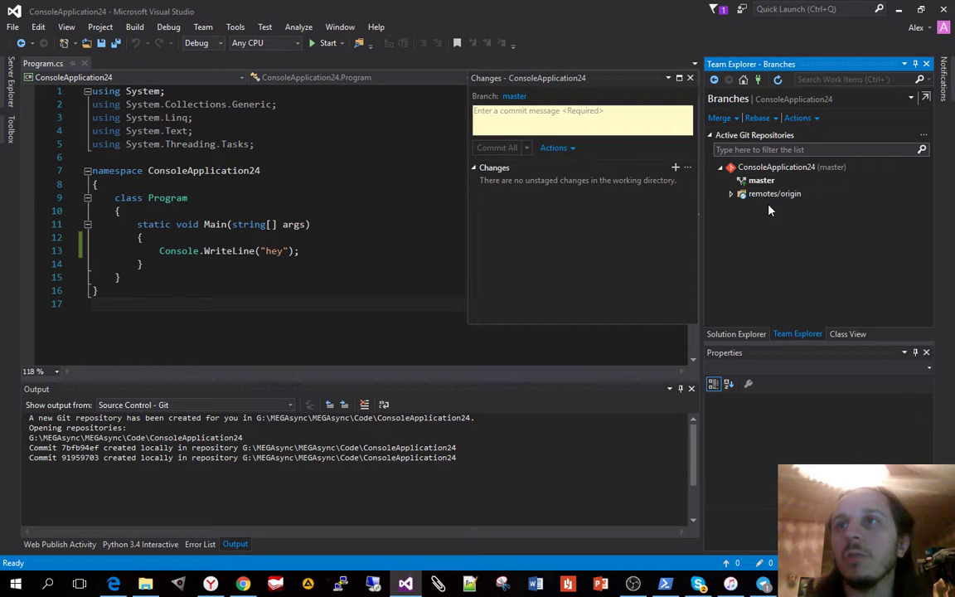
pyautogui.click(743, 80)
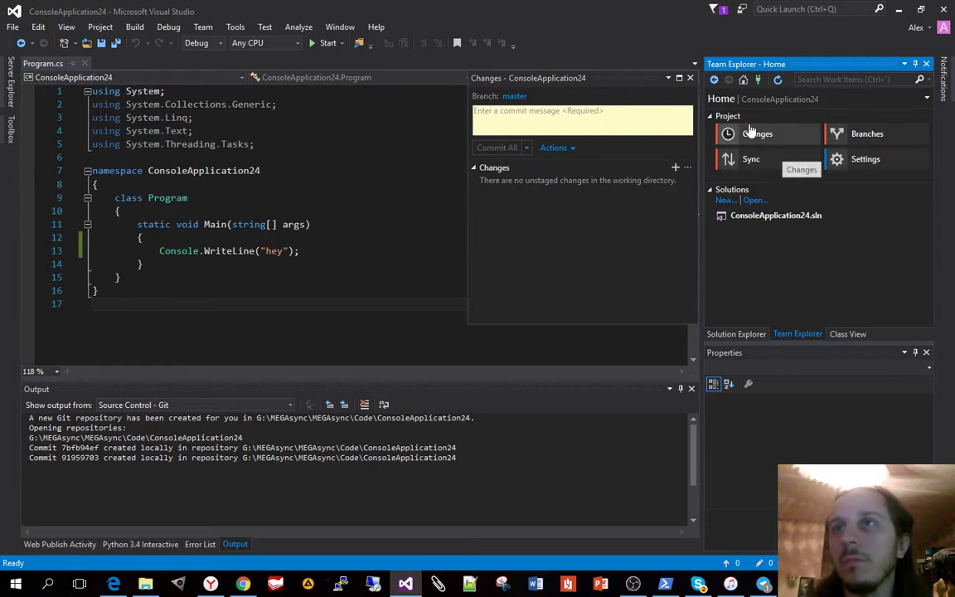
pyautogui.rightClick(763, 217)
pyautogui.click(752, 218)
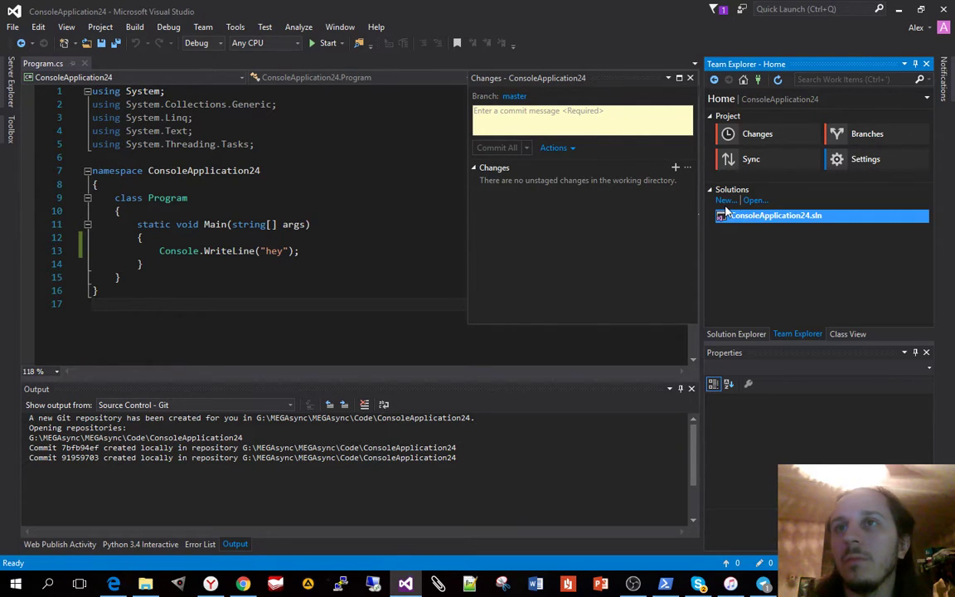
pyautogui.rightClick(743, 216)
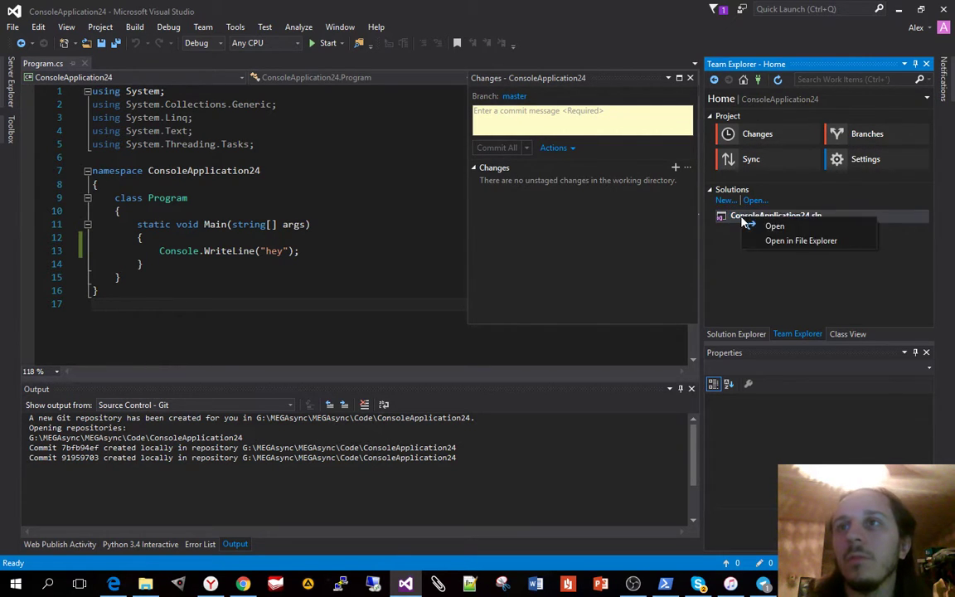
pyautogui.click(788, 238)
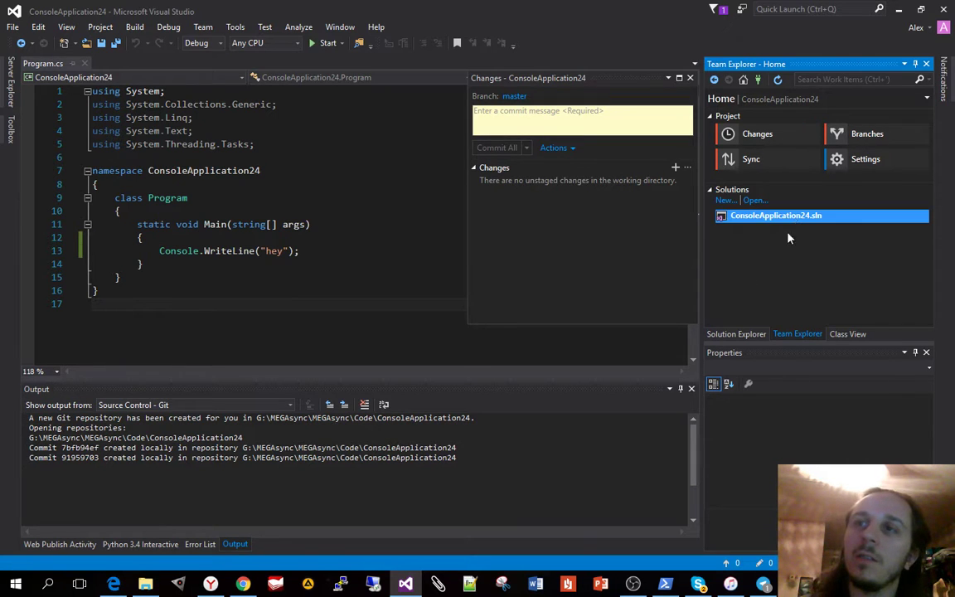
pyautogui.rightClick(790, 218)
pyautogui.click(734, 265)
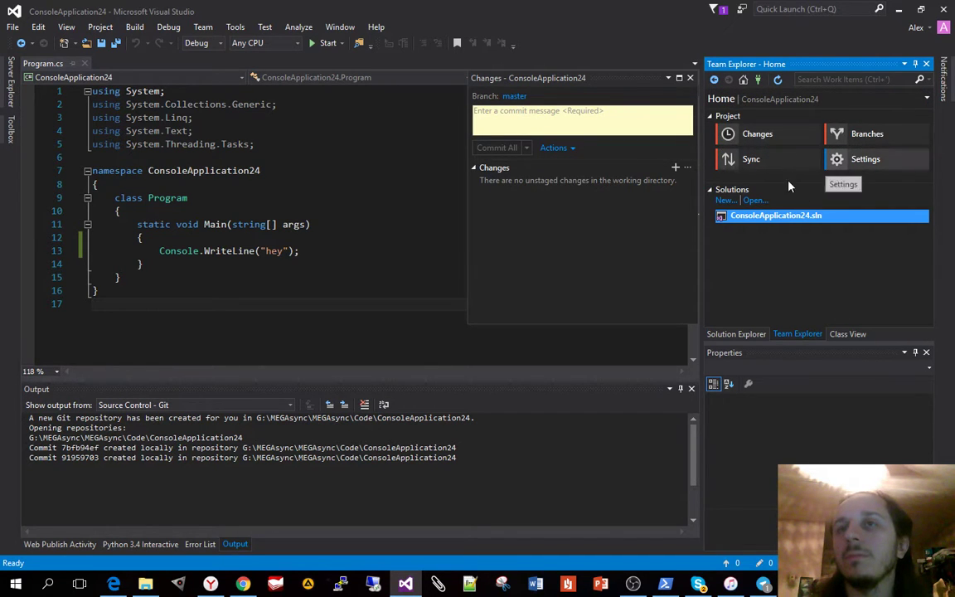
# Open View History for master and inspect the 'Add .gitignore and .gitattributes' commit.
pyautogui.click(561, 156)
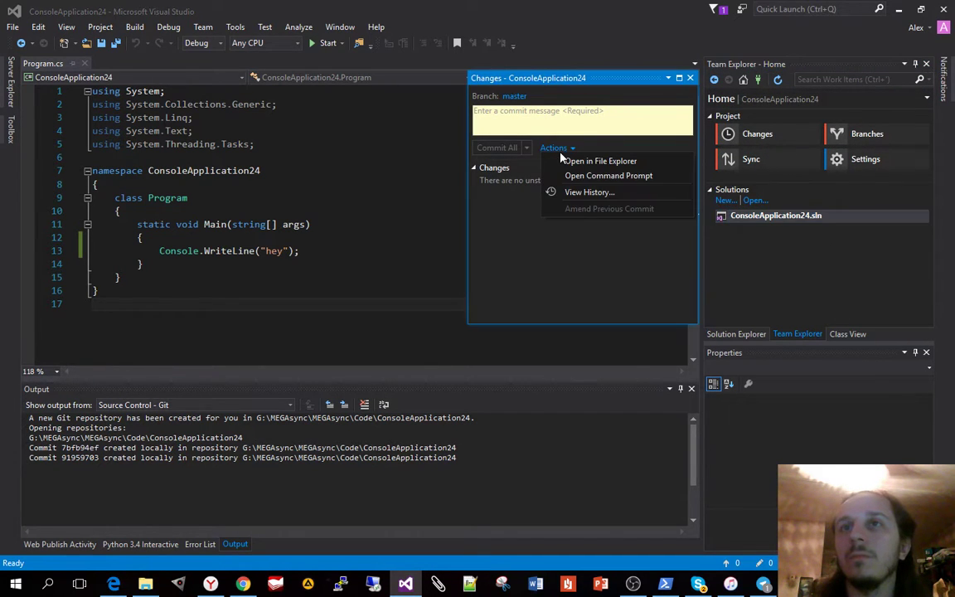
pyautogui.click(590, 193)
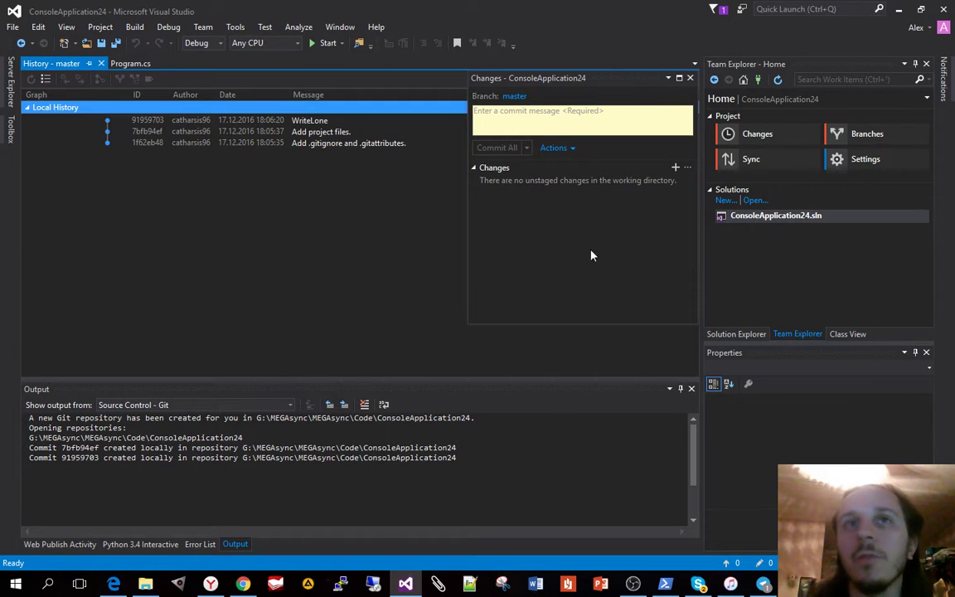
pyautogui.click(296, 143)
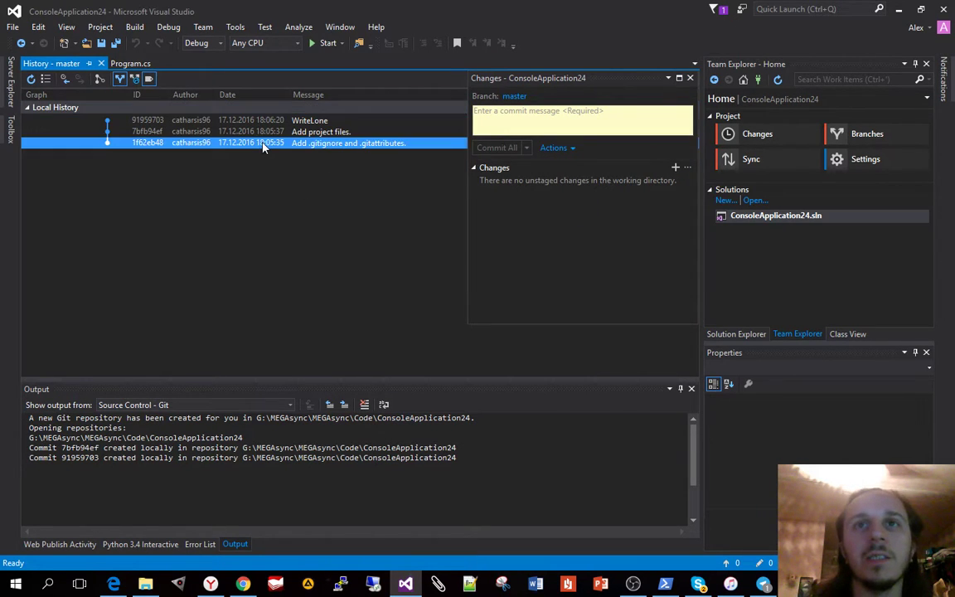
pyautogui.click(258, 132)
pyautogui.click(230, 120)
pyautogui.click(251, 142)
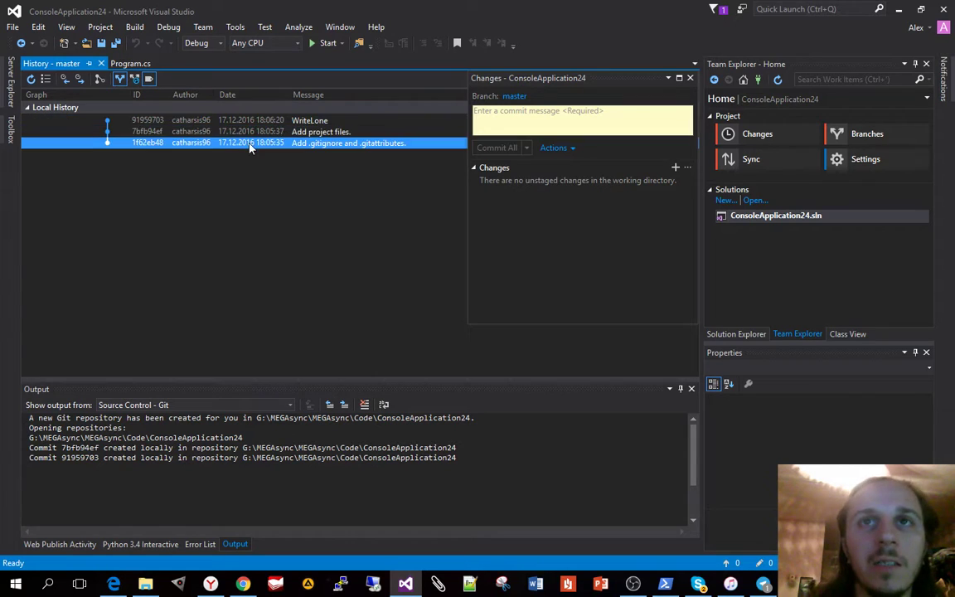
pyautogui.click(254, 121)
pyautogui.click(255, 131)
pyautogui.click(248, 143)
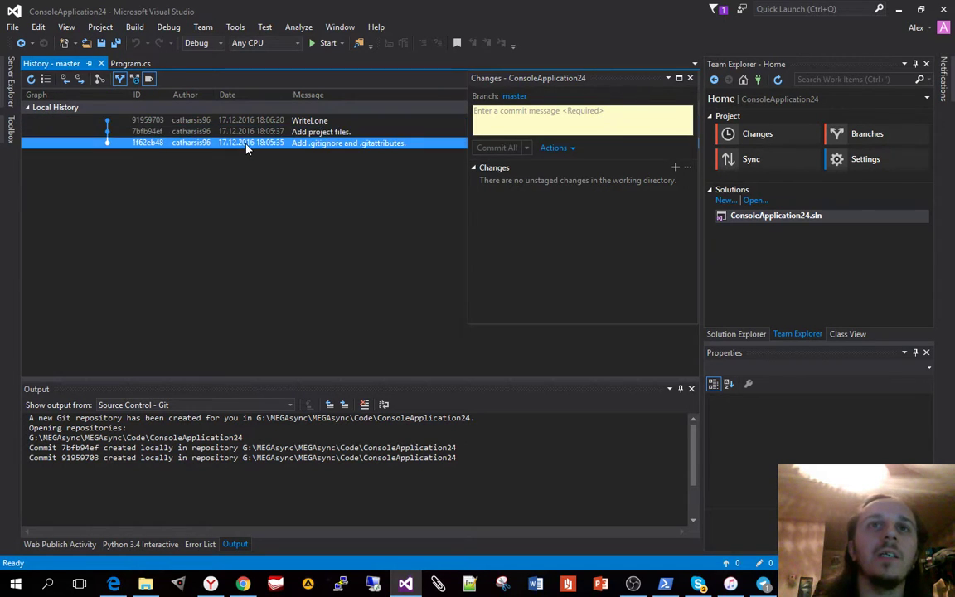
# Switch between the 'Add project files.' and 'WriteLone' commits to review their details.
pyautogui.click(249, 134)
pyautogui.click(257, 121)
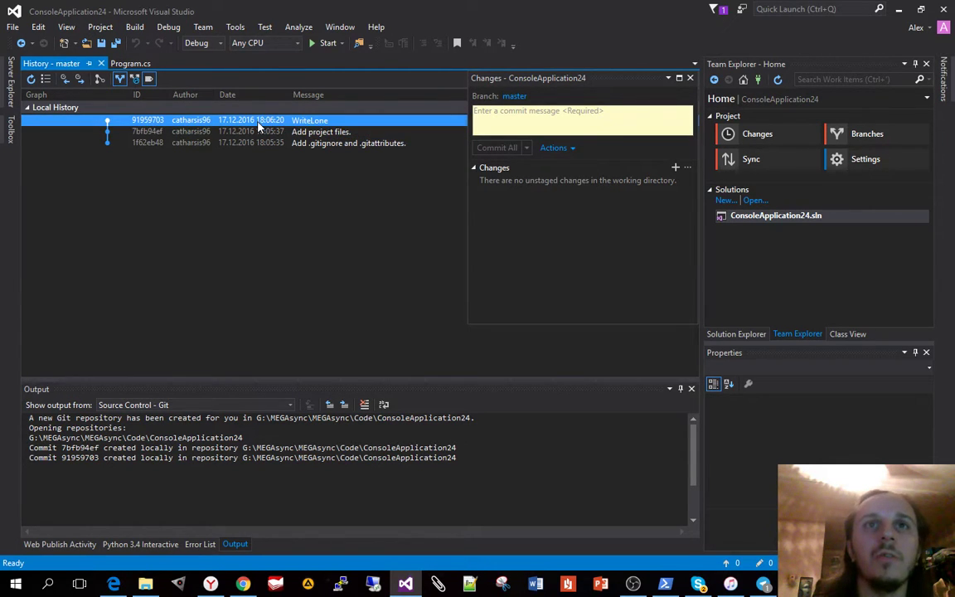
pyautogui.click(258, 131)
pyautogui.click(258, 143)
pyautogui.click(259, 120)
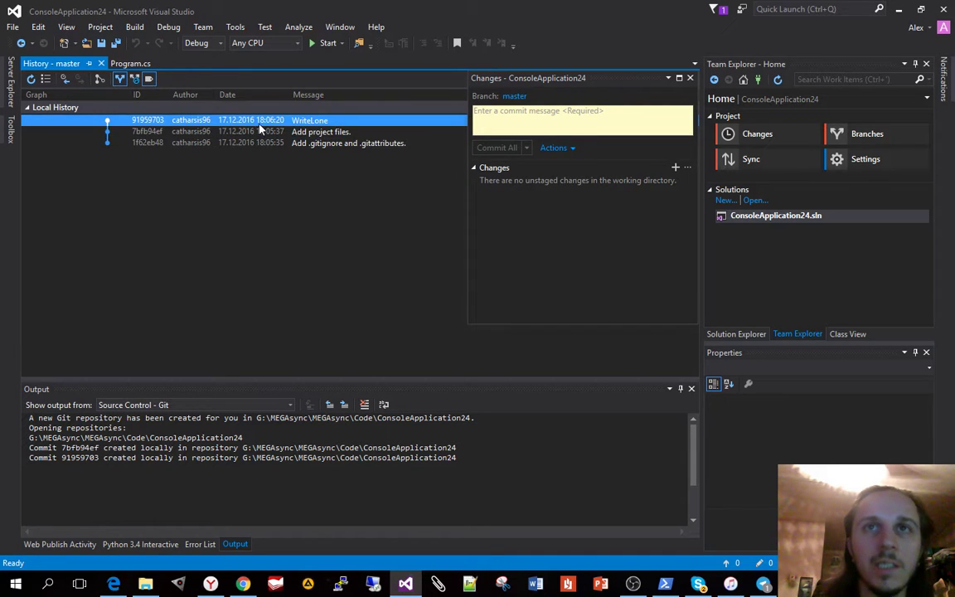
pyautogui.click(259, 131)
pyautogui.click(257, 143)
pyautogui.click(258, 121)
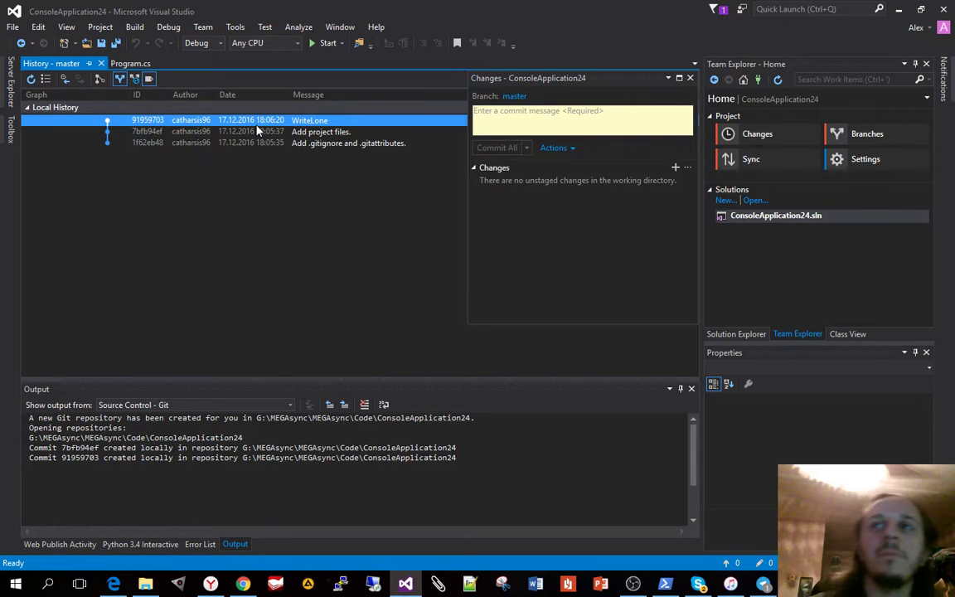
pyautogui.click(292, 132)
pyautogui.click(315, 142)
pyautogui.click(292, 132)
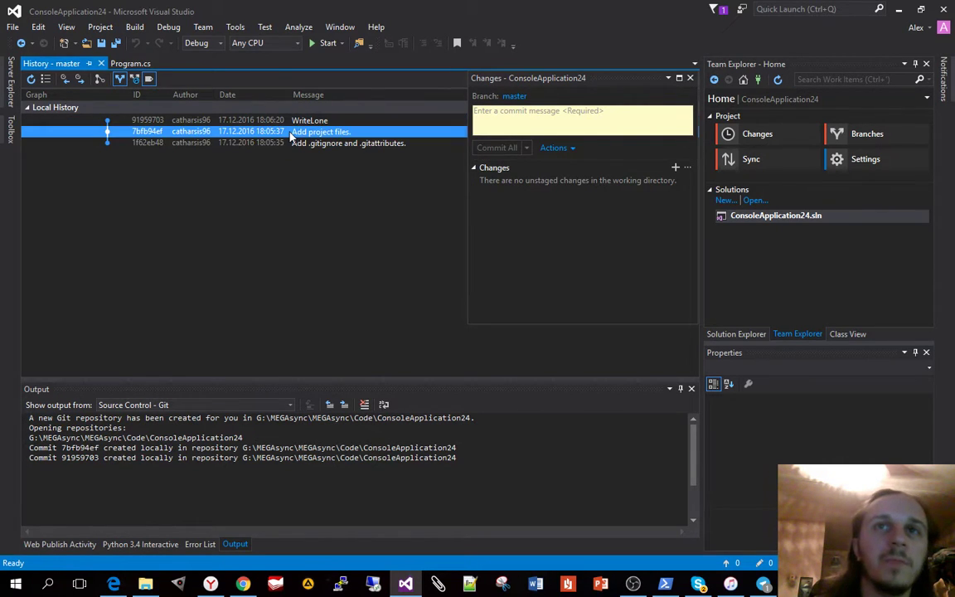
pyautogui.click(282, 120)
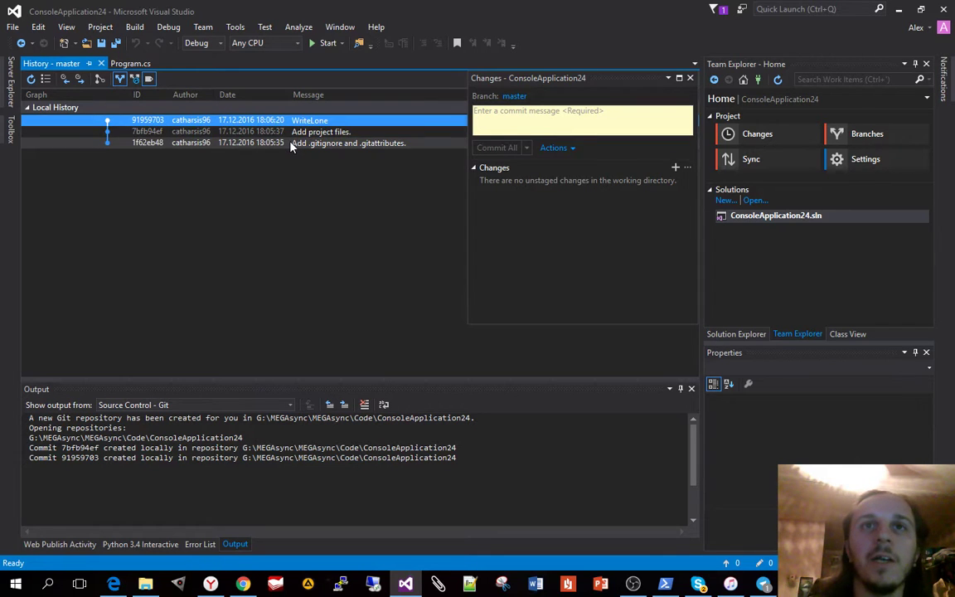
pyautogui.click(287, 132)
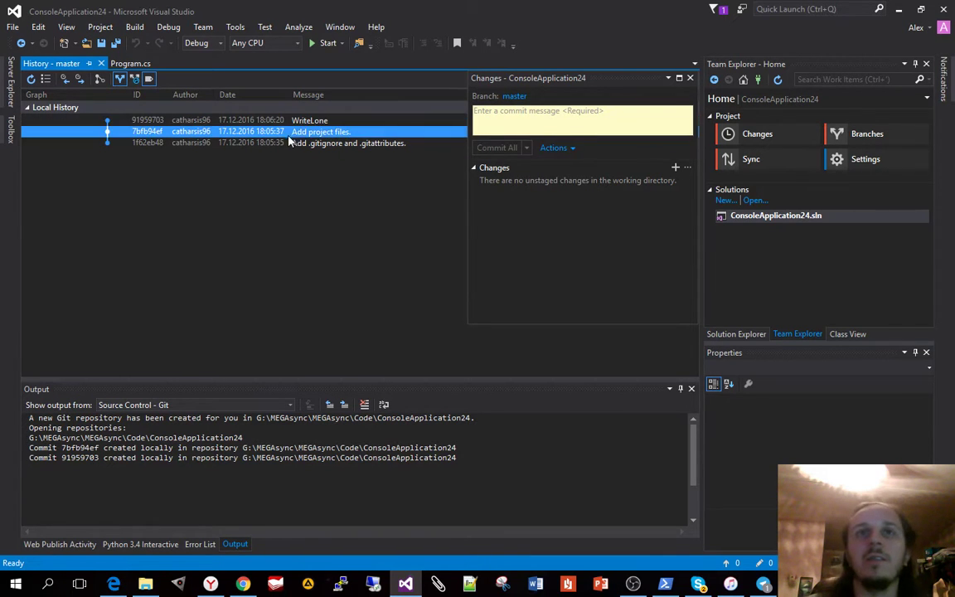
pyautogui.click(278, 142)
pyautogui.click(285, 133)
pyautogui.click(285, 120)
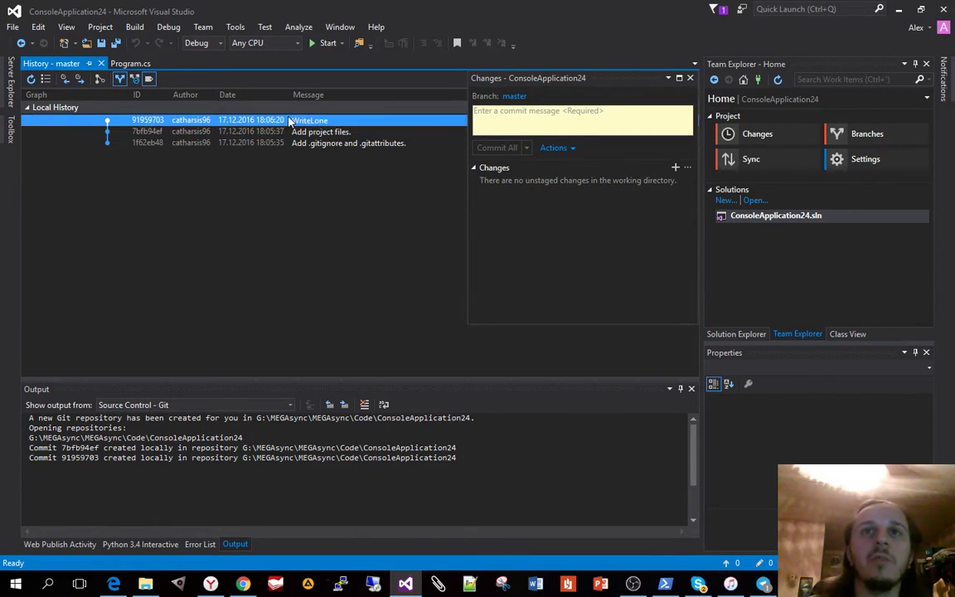
# Minimize Visual Studio, bring Edge forward on the lab5_oop tab, and open a new tab.
pyautogui.click(898, 8)
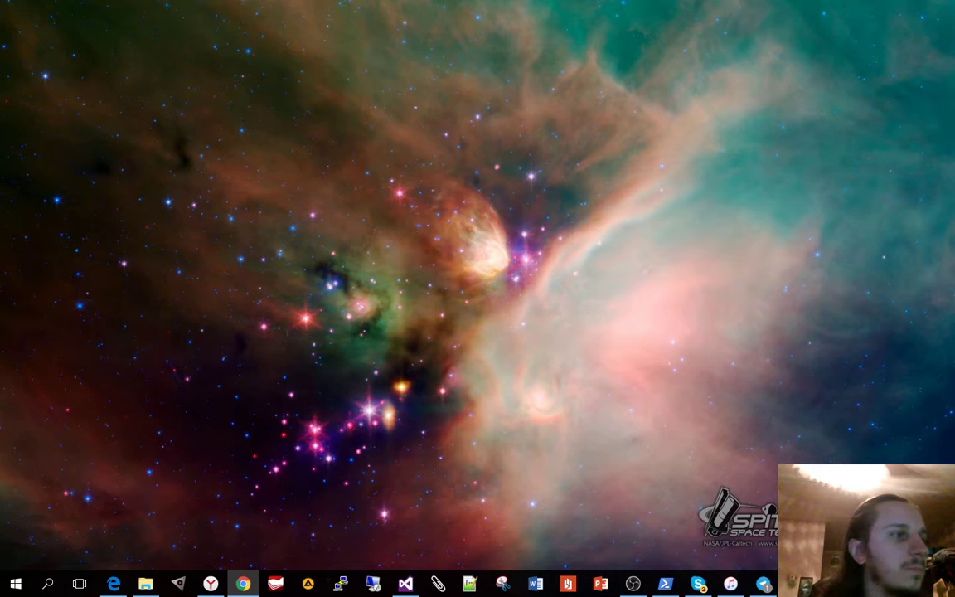
pyautogui.click(113, 584)
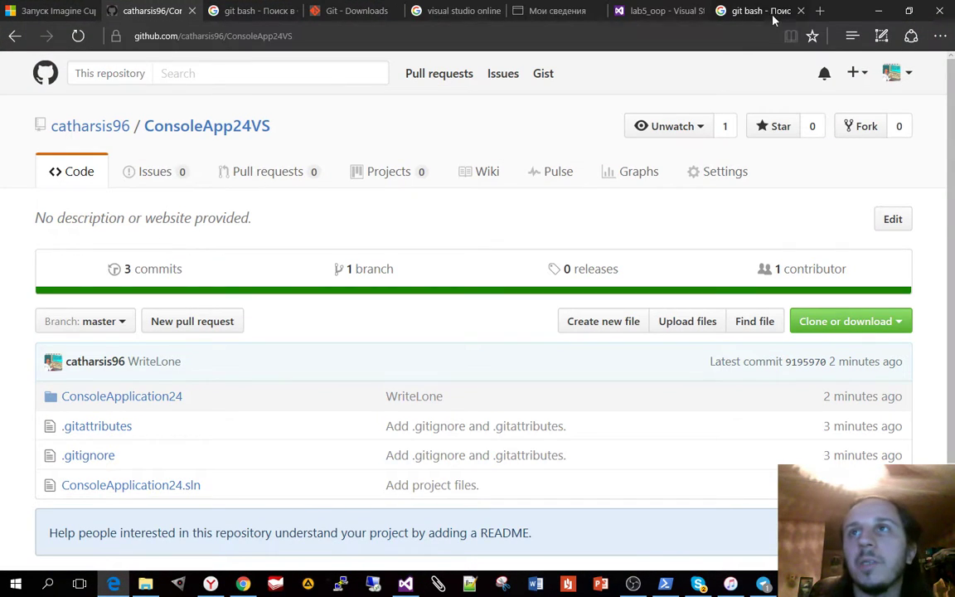
pyautogui.click(640, 15)
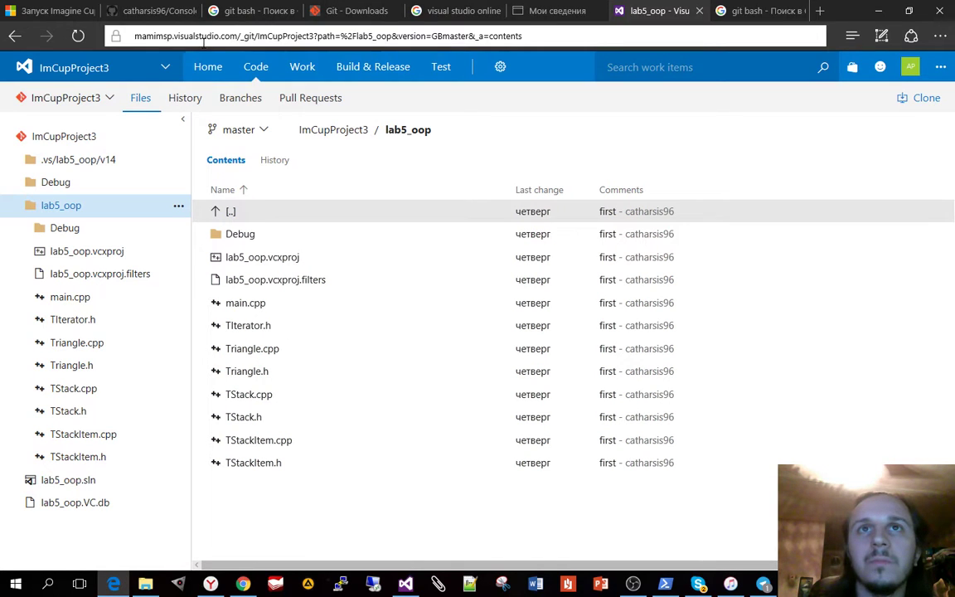
pyautogui.click(820, 11)
# Navigate the new tab to visualstudio.com/vso using the address autocomplete.
pyautogui.write('v')
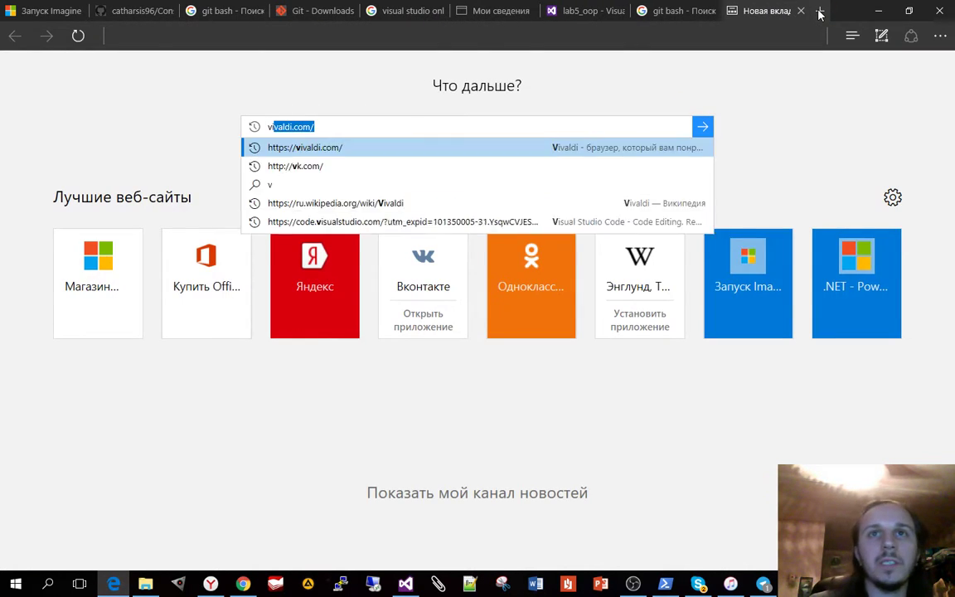
pyautogui.write('isualstudio')
pyautogui.press('End')
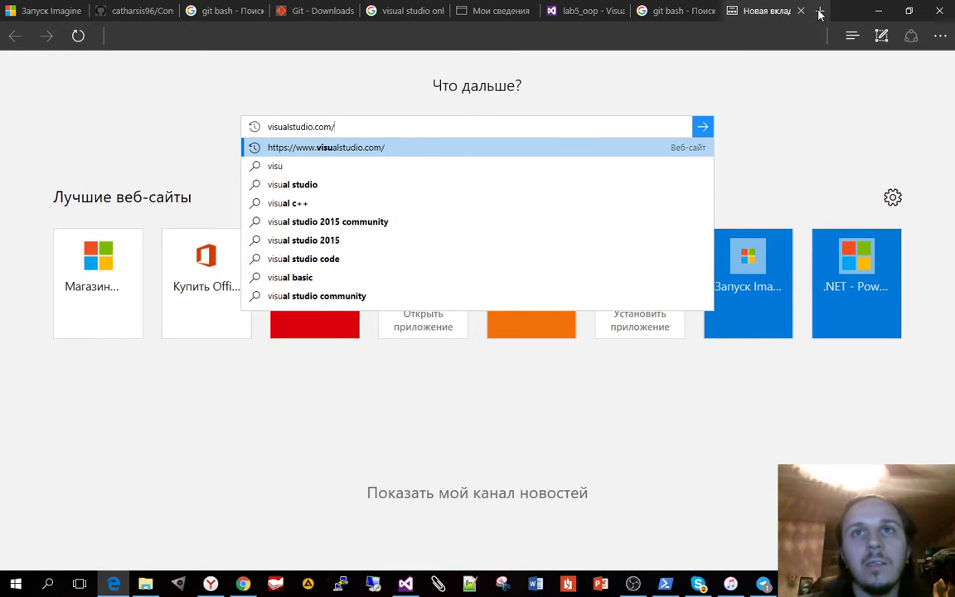
pyautogui.write('vso')
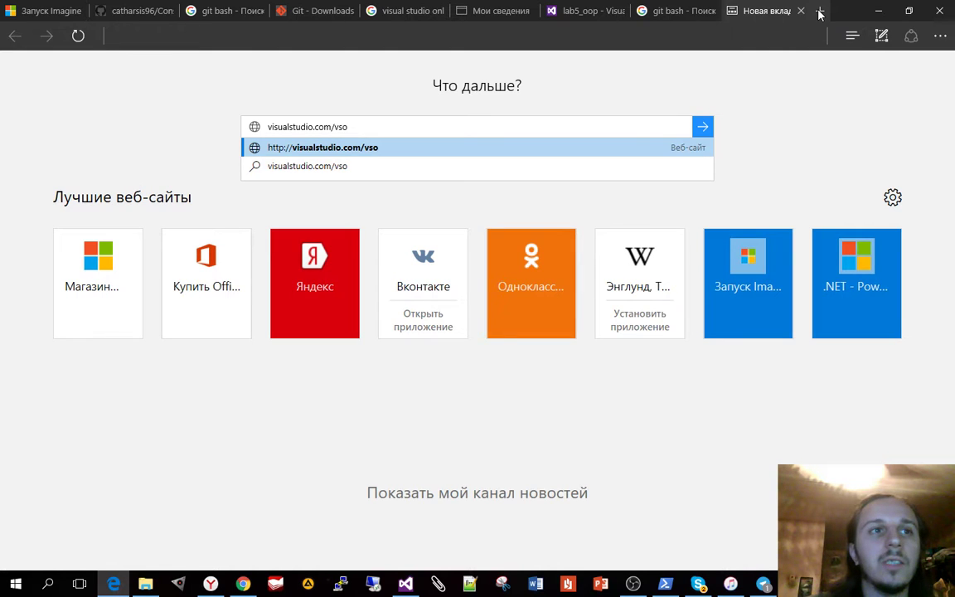
pyautogui.press('Return')
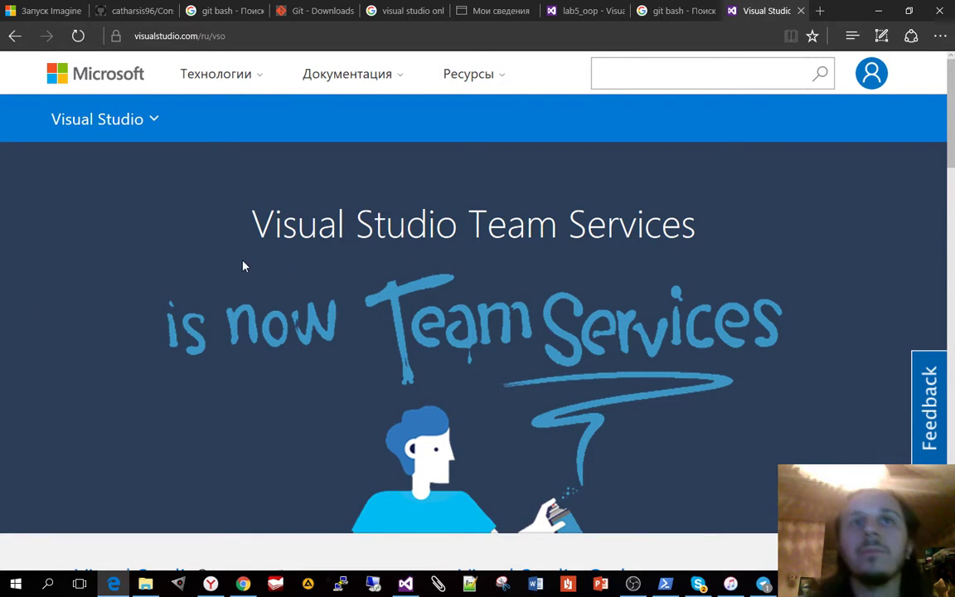
# Check the signed-in account, then choose 'Начните работу бесплатно' to reach the mamimsp home page.
pyautogui.click(884, 72)
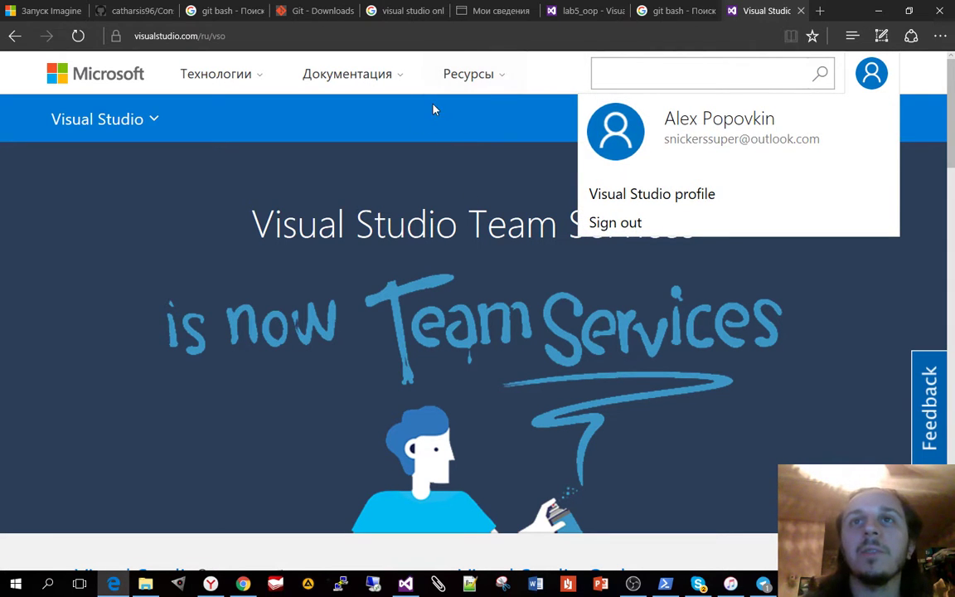
pyautogui.click(558, 81)
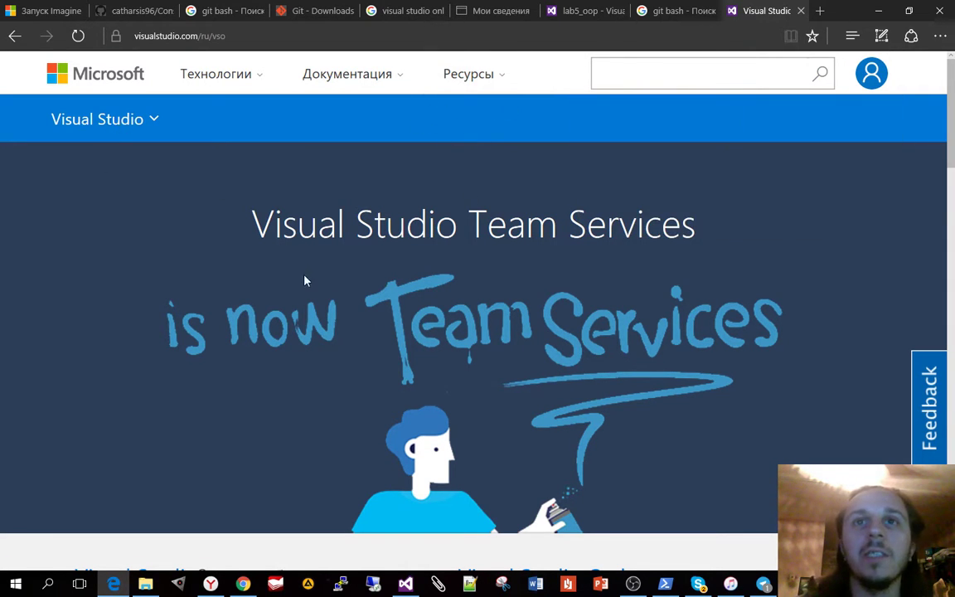
pyautogui.scroll(-5, 304, 281)
pyautogui.scroll(-2, 303, 270)
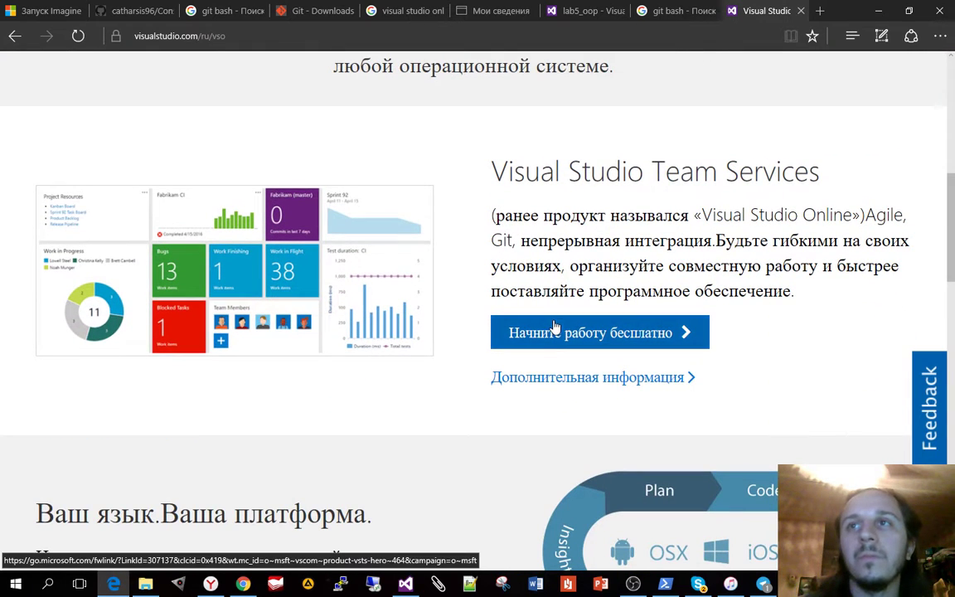
pyautogui.click(557, 333)
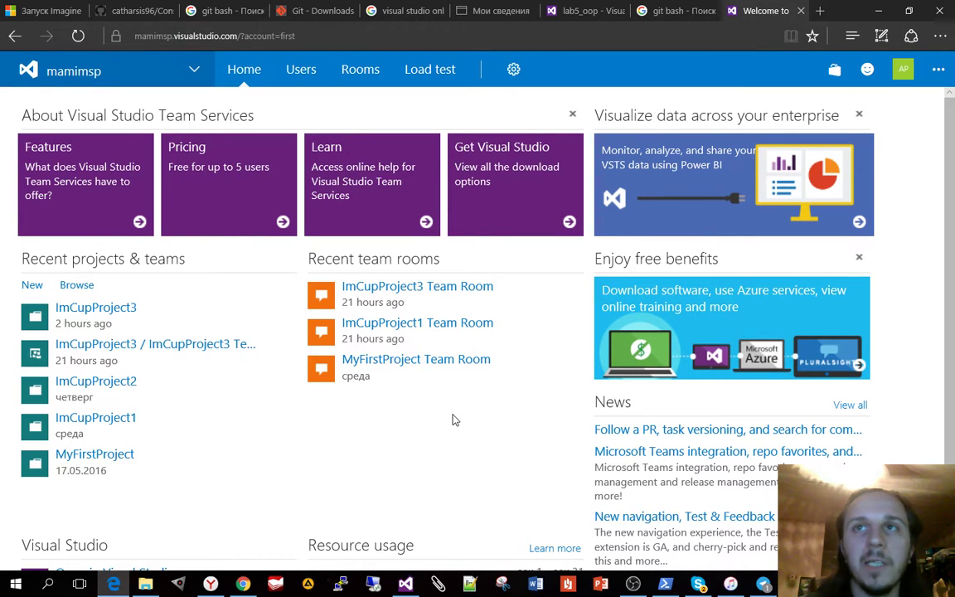
# Start a new team project named ImCupProject17_12_2016.
pyautogui.click(97, 71)
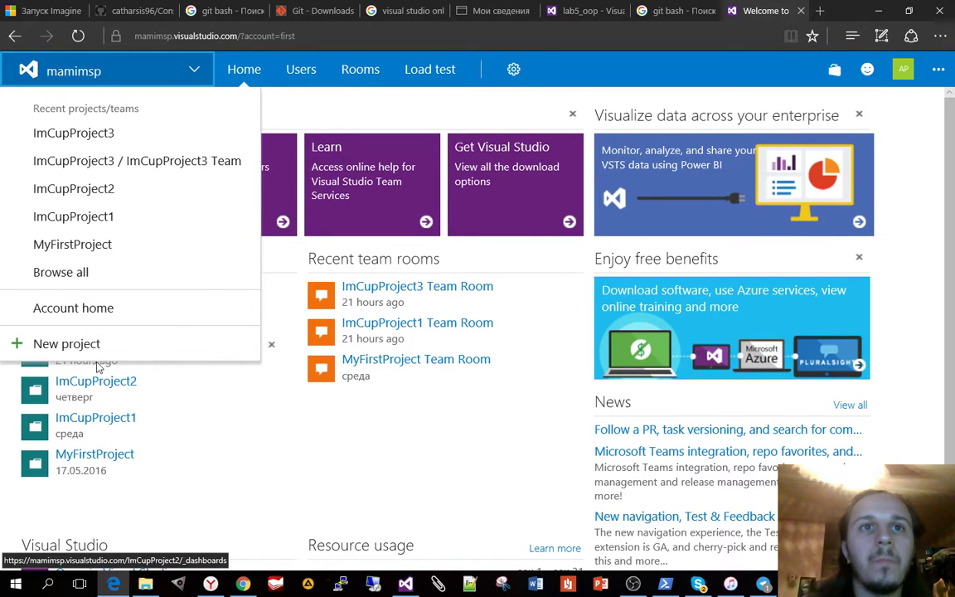
pyautogui.click(80, 343)
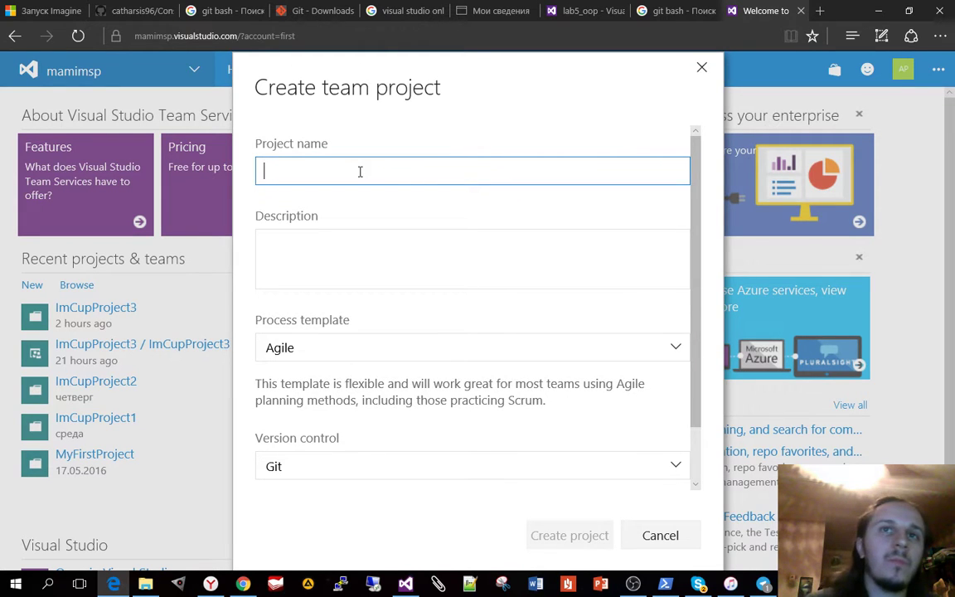
pyautogui.write('ImCupProject17_122016')
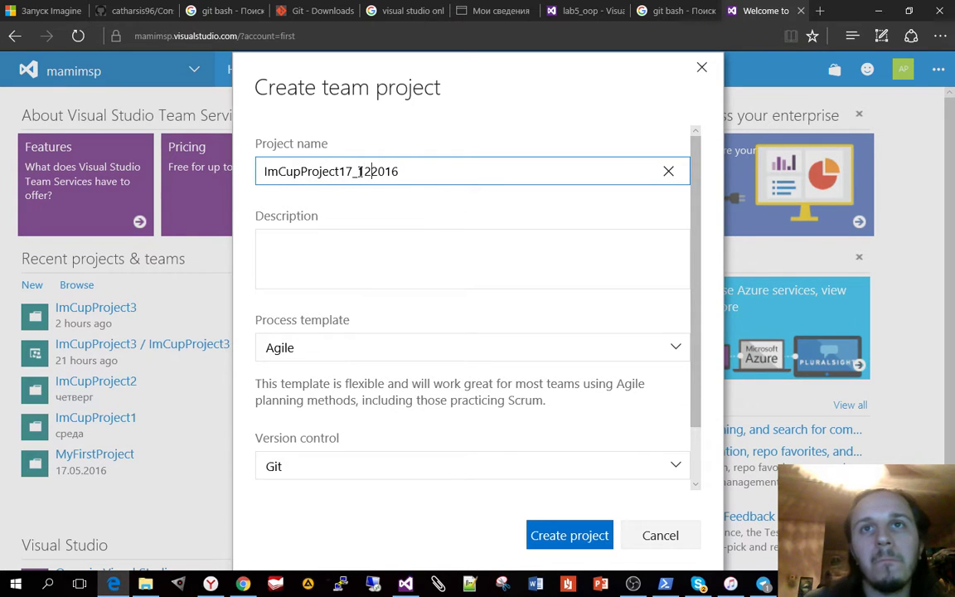
pyautogui.write('_2')
pyautogui.click(408, 227)
# Keep the Agile process and Git version control, create the project, and open it.
pyautogui.scroll(-1, 384, 320)
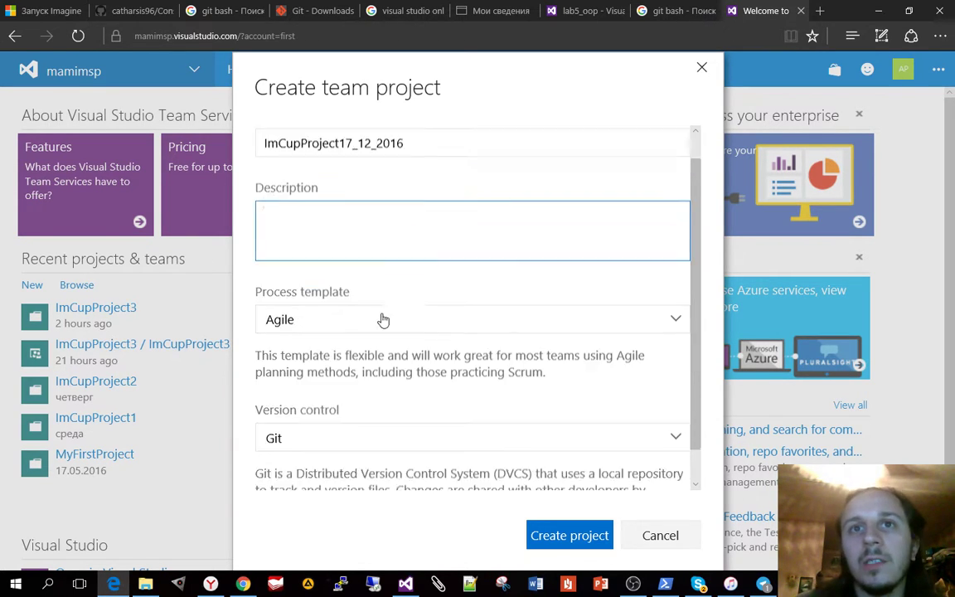
pyautogui.click(347, 305)
pyautogui.click(347, 322)
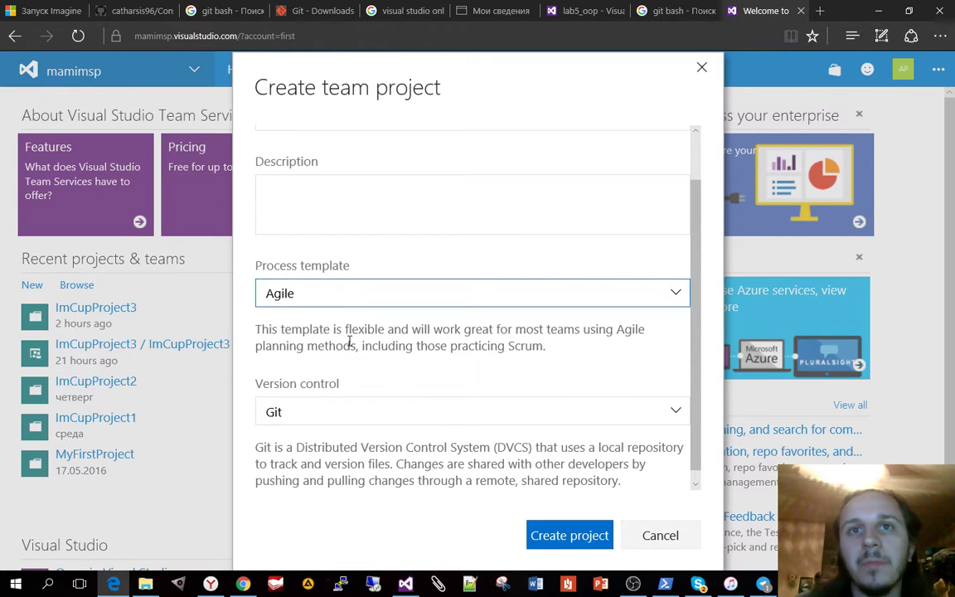
pyautogui.scroll(-1, 351, 337)
pyautogui.click(335, 403)
pyautogui.click(340, 406)
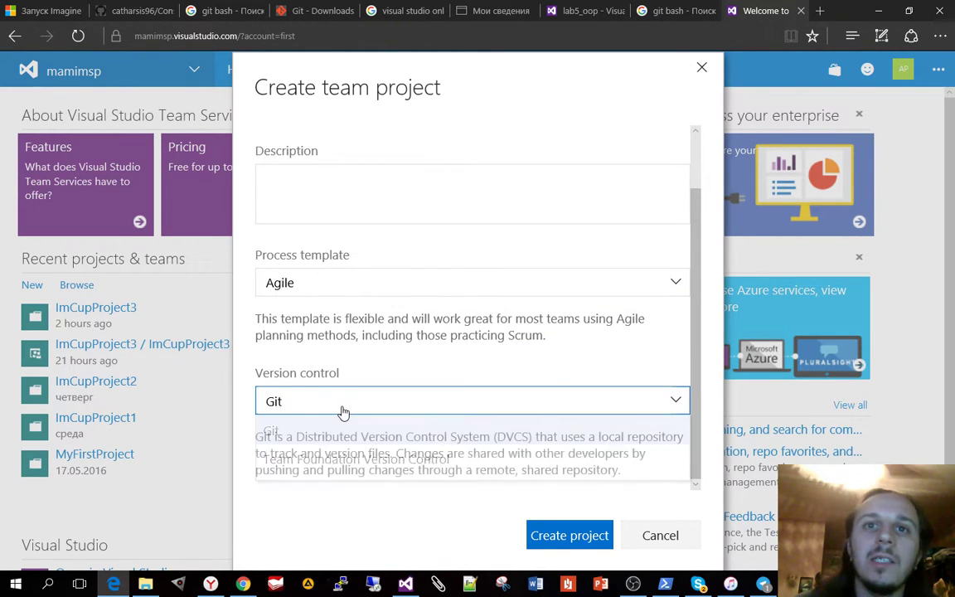
pyautogui.click(341, 409)
pyautogui.click(351, 431)
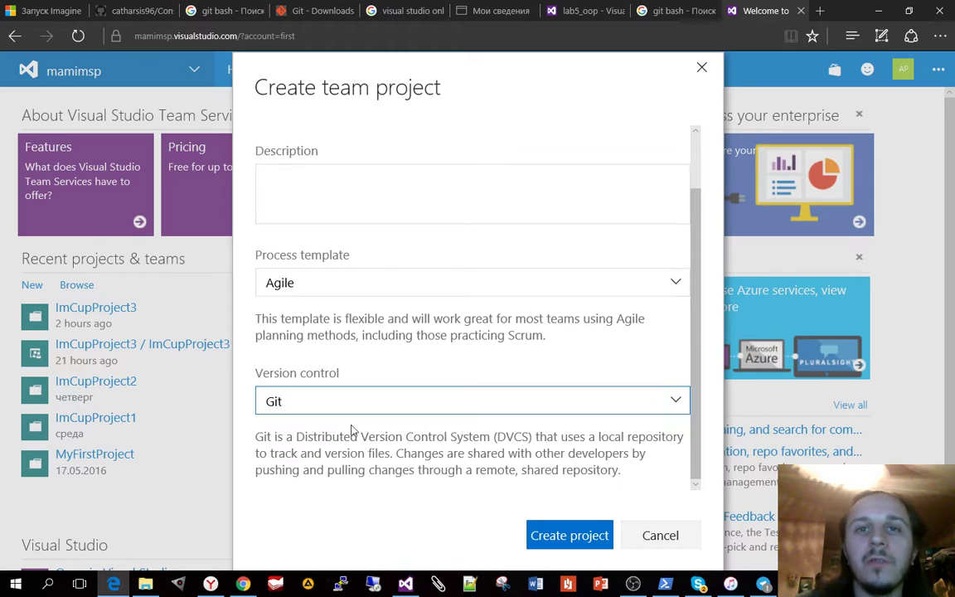
pyautogui.click(554, 534)
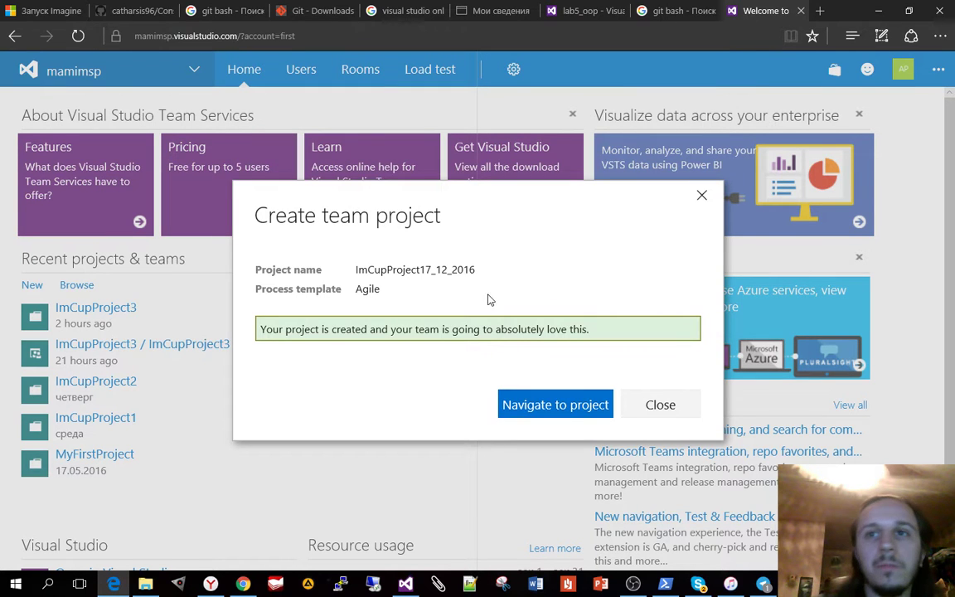
pyautogui.click(549, 413)
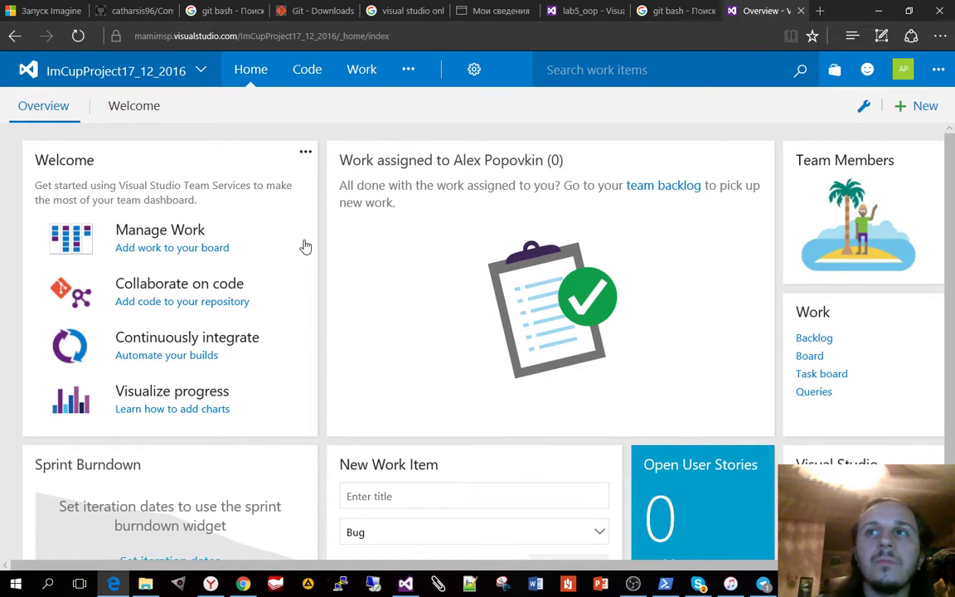
# Open the Stories Kanban board via 'Add work to your board' and try a new card, cancelling the empty ones.
pyautogui.click(173, 238)
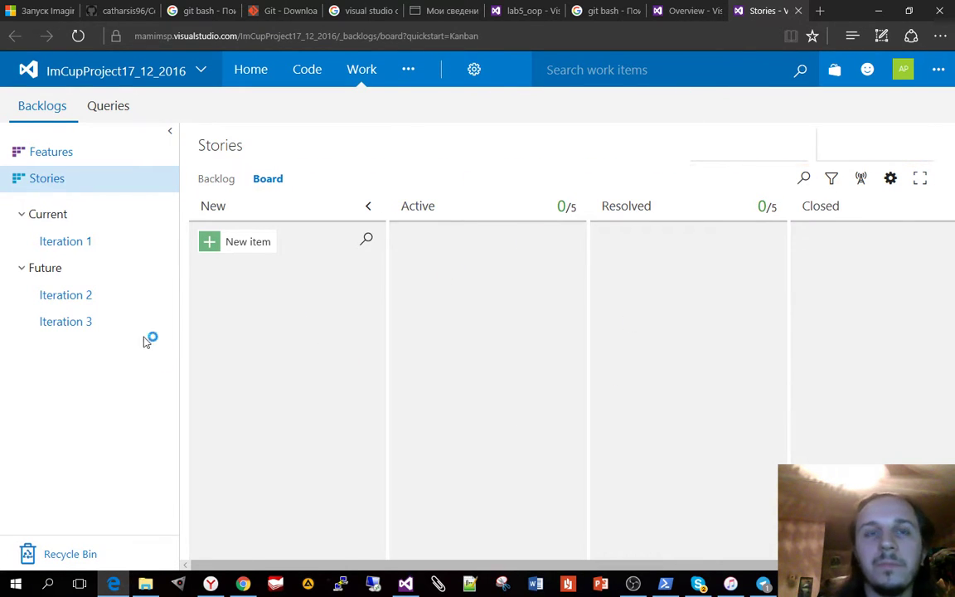
pyautogui.click(241, 248)
pyautogui.press('Escape')
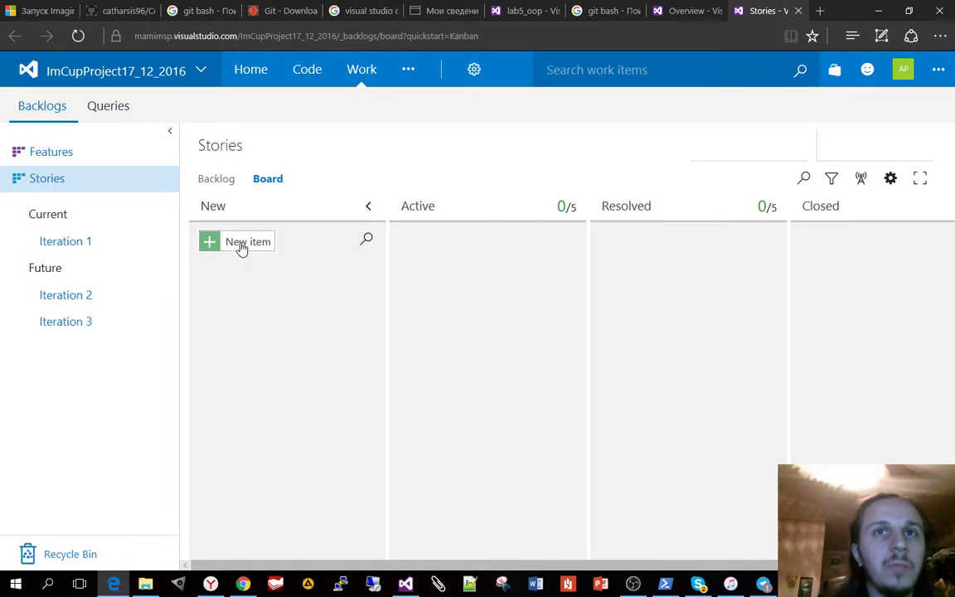
pyautogui.click(239, 247)
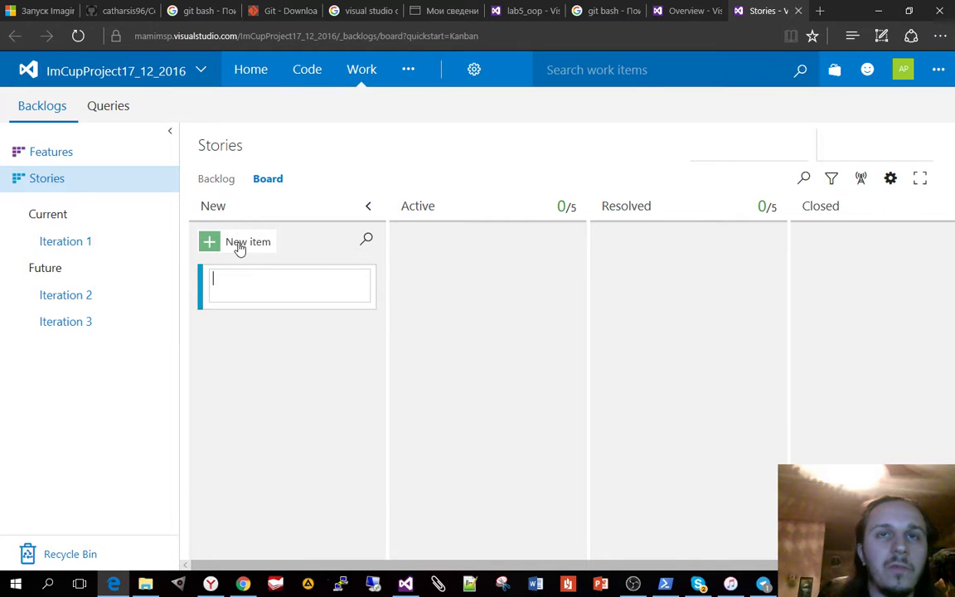
pyautogui.click(242, 347)
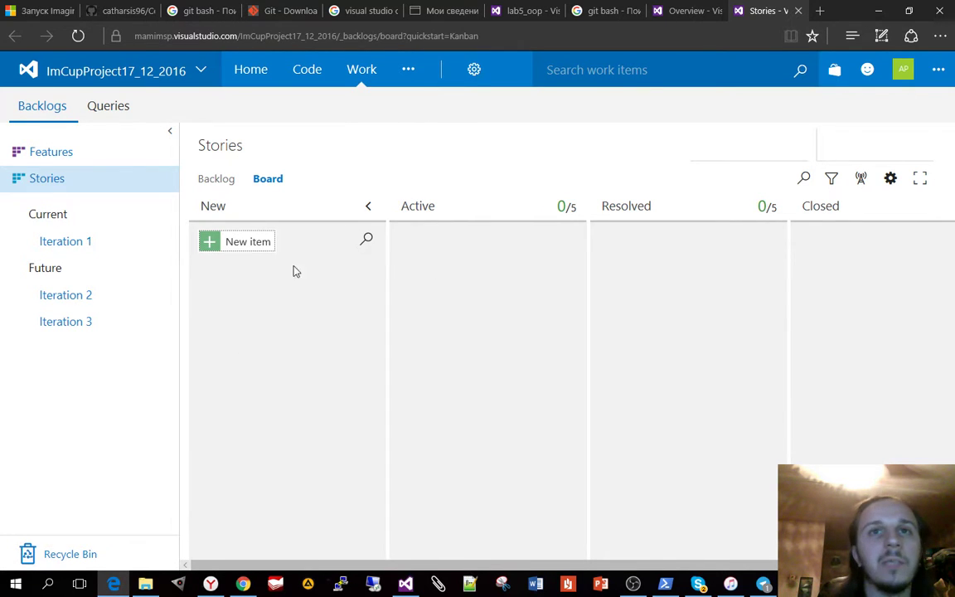
pyautogui.click(262, 242)
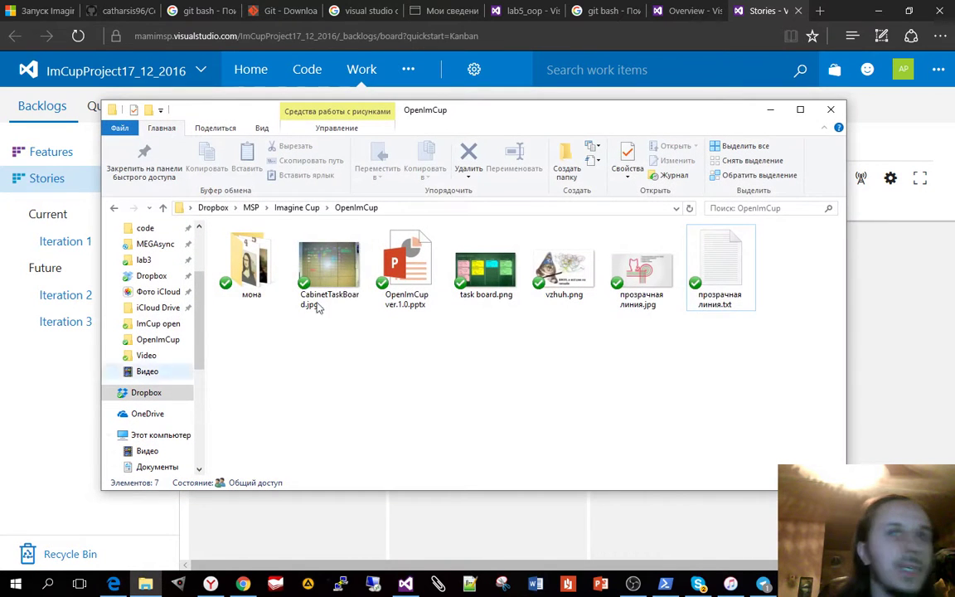
# View task board.png from the OpenImCup folder, then close it and bring the Stories board back.
pyautogui.click(478, 284)
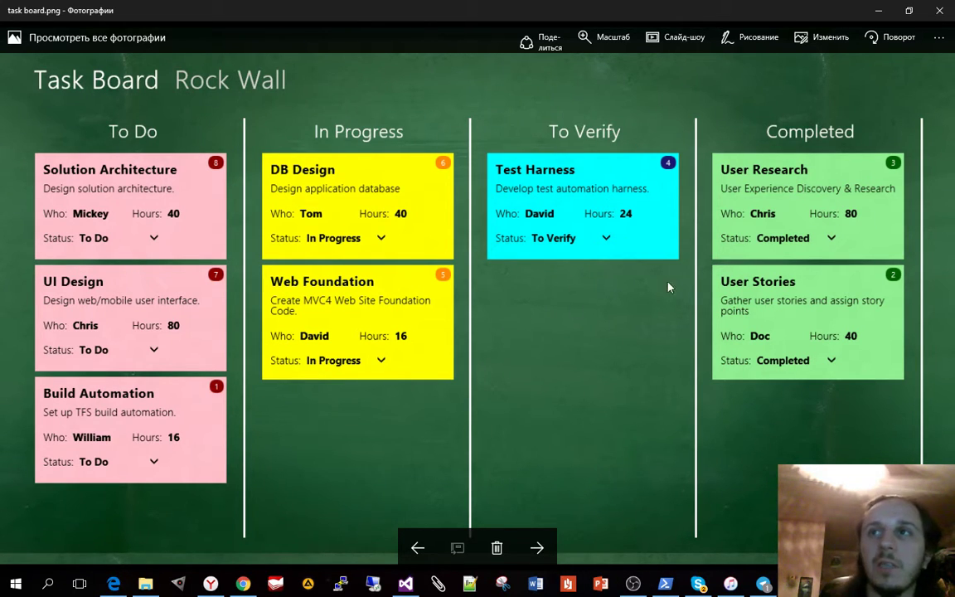
pyautogui.click(877, 10)
pyautogui.click(921, 331)
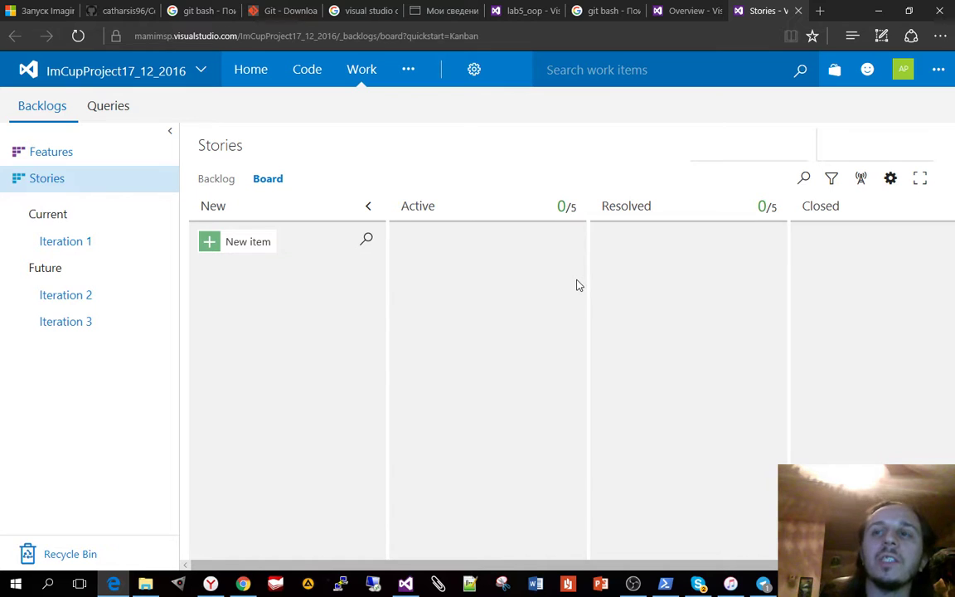
# Cancel an empty board card and bring the Notepad++ notes window over the board.
pyautogui.click(255, 244)
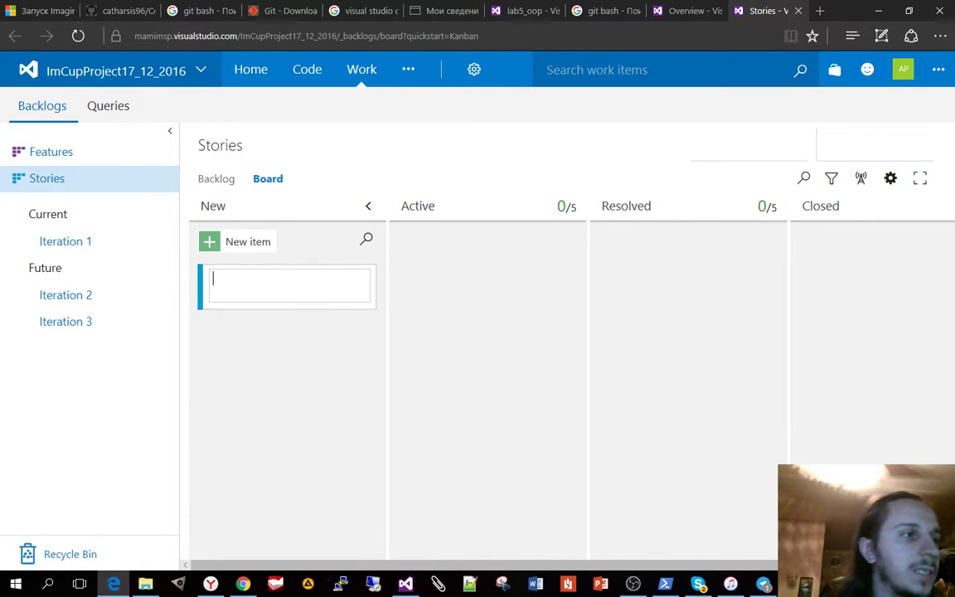
pyautogui.press('Escape')
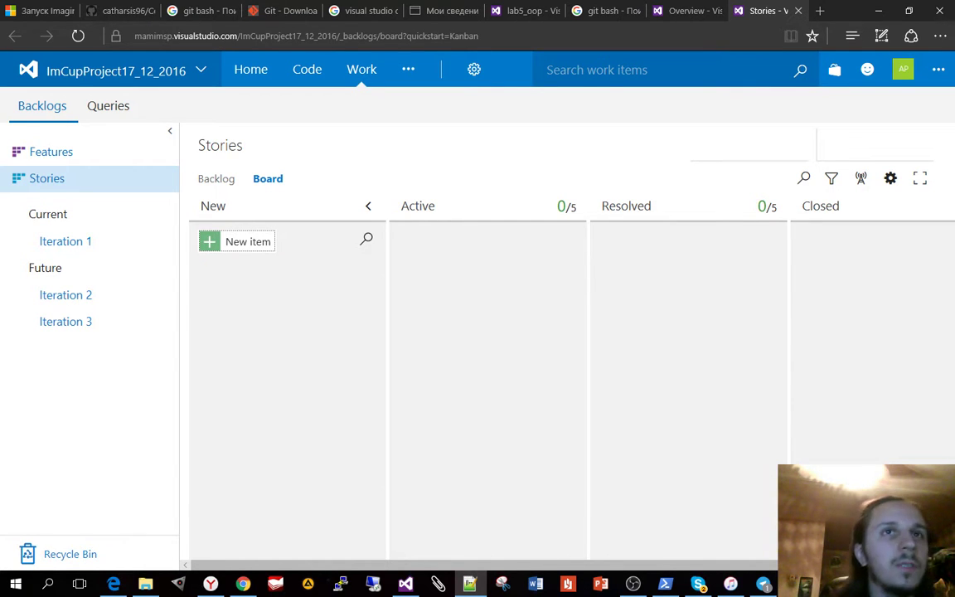
pyautogui.click(469, 584)
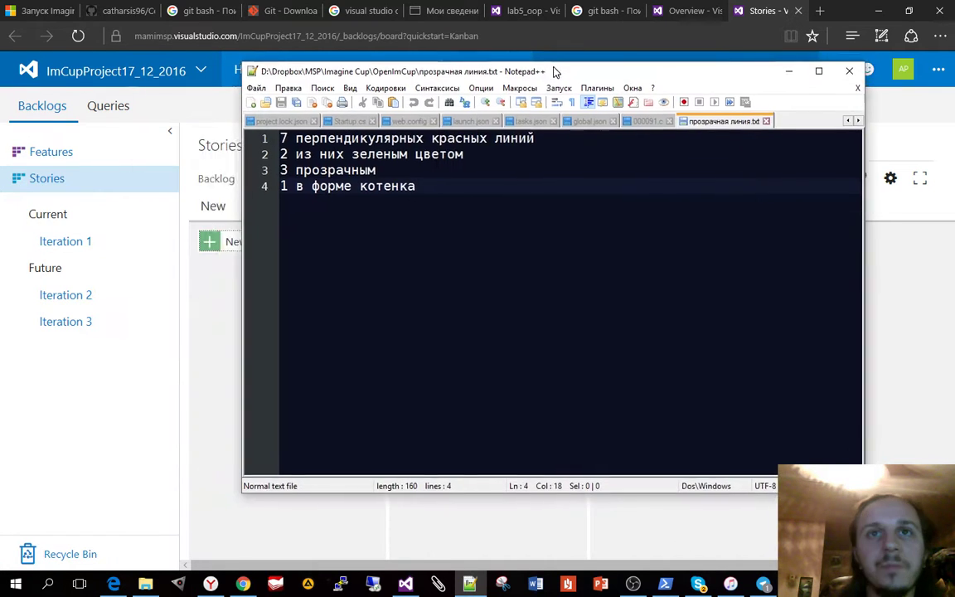
pyautogui.moveTo(553, 71); pyautogui.dragTo(494, 111)
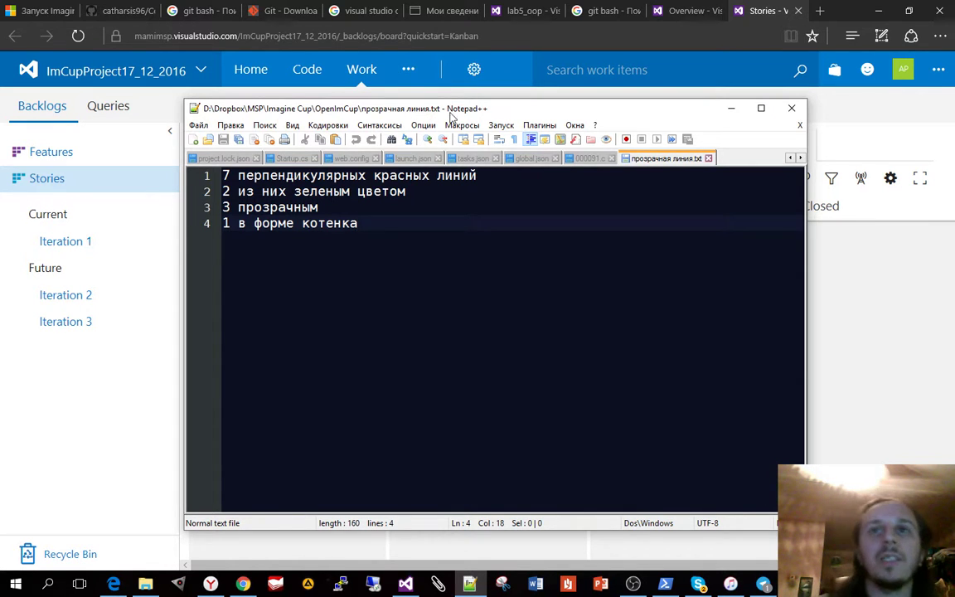
# Copy the first notes line, 7 перпендикулярных красных линий, and minimize Notepad++.
pyautogui.moveTo(332, 207); pyautogui.dragTo(422, 194)
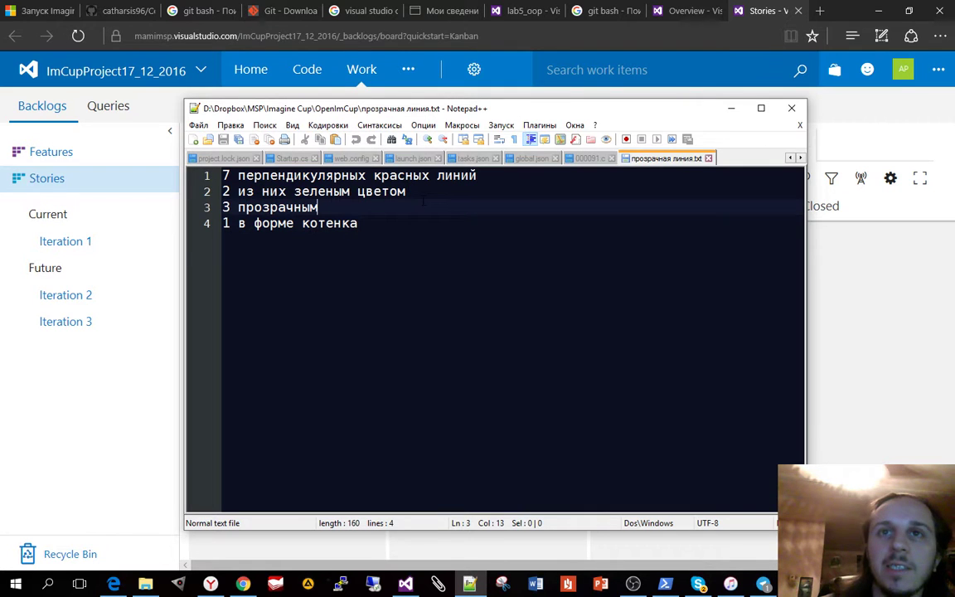
pyautogui.press('Down')
pyautogui.press('Down')
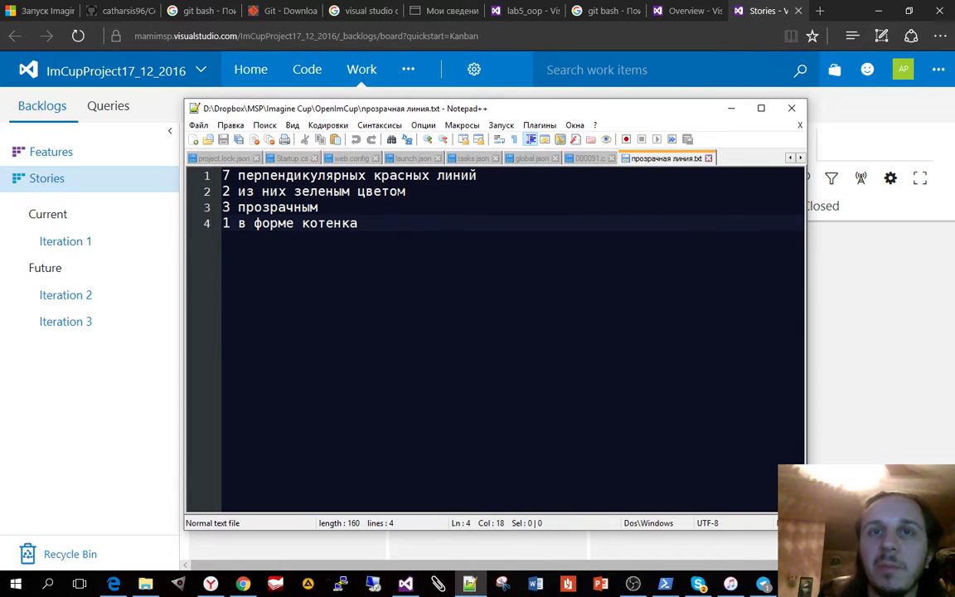
pyautogui.moveTo(485, 175); pyautogui.dragTo(200, 170)
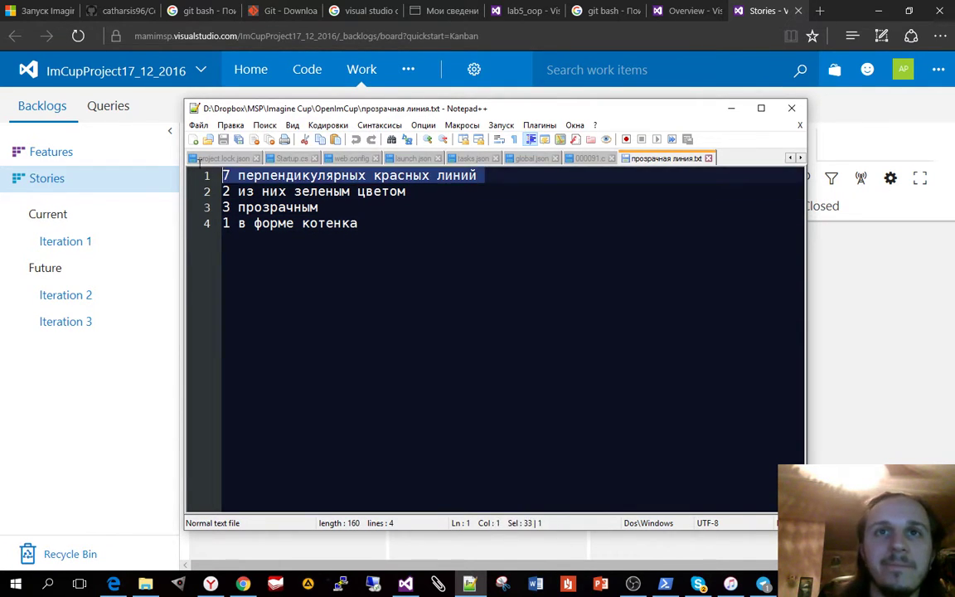
pyautogui.press('super+Down')
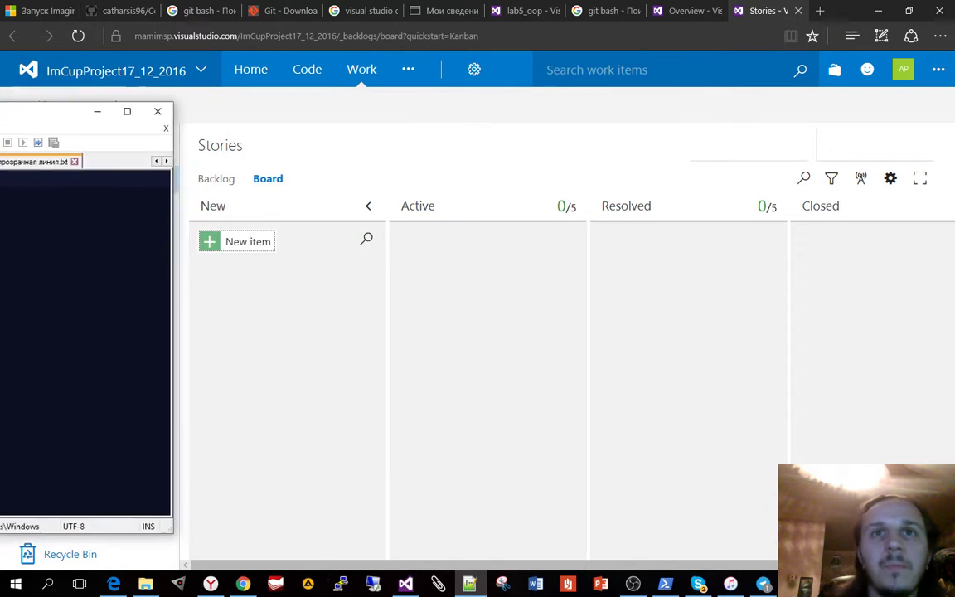
# Add stories '7 перпендикулярных красных линий' (pasted) and '2 из них зеленым цветом' to New.
pyautogui.click(238, 246)
pyautogui.write('7 перпендикулярных красных линий')
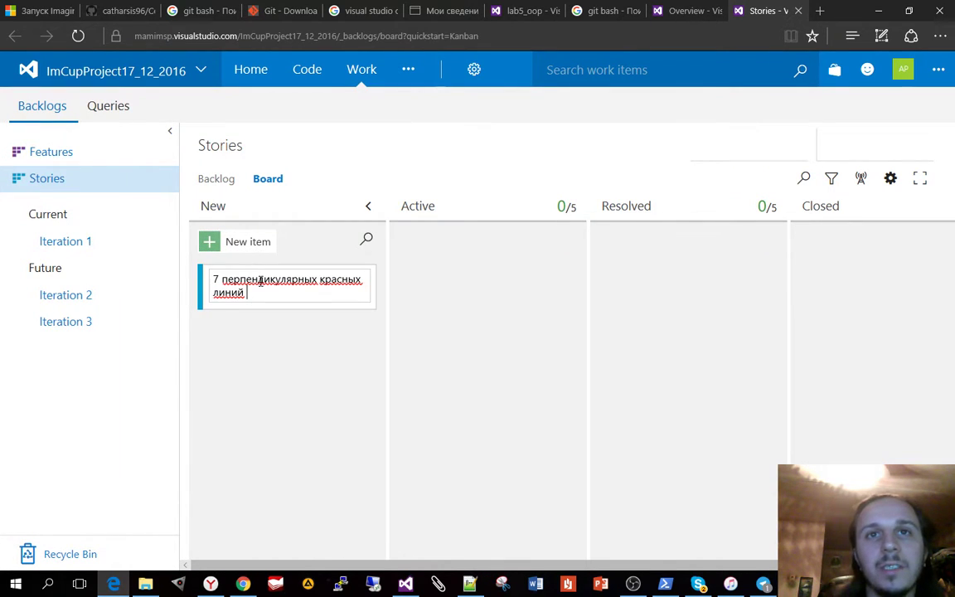
pyautogui.press('Return')
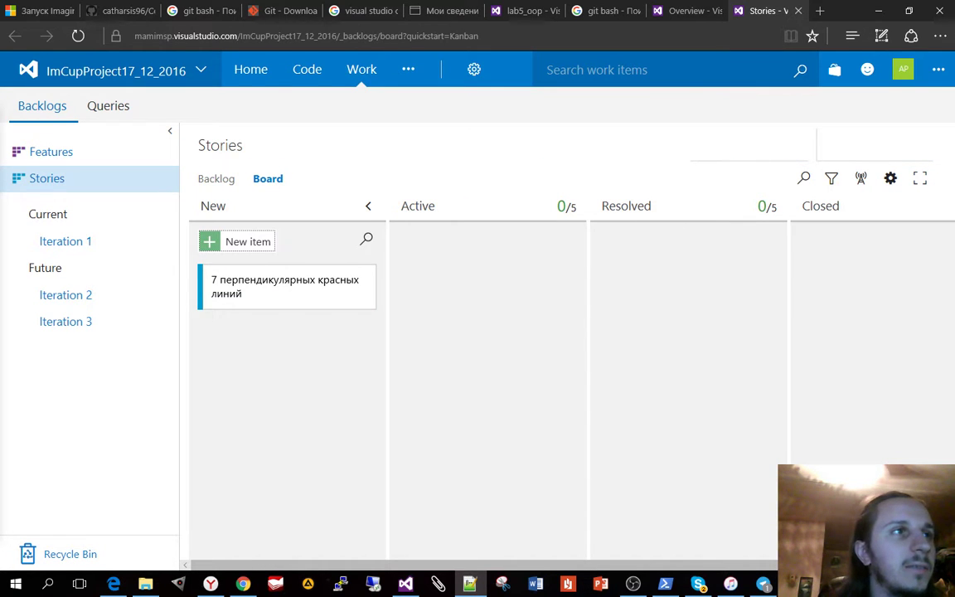
pyautogui.click(236, 241)
pyautogui.write('2 из них зеленым цветом')
pyautogui.press('Return')
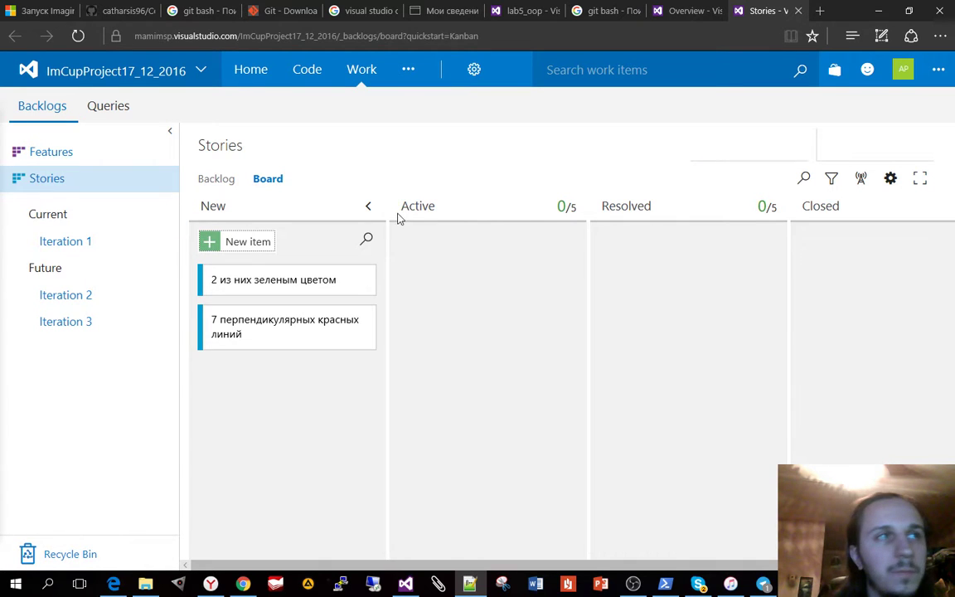
# Add stories '3 прозрачным' and '1 в форме котенка' to the New column.
pyautogui.click(247, 247)
pyautogui.write('3 прозрачным')
pyautogui.press('Return')
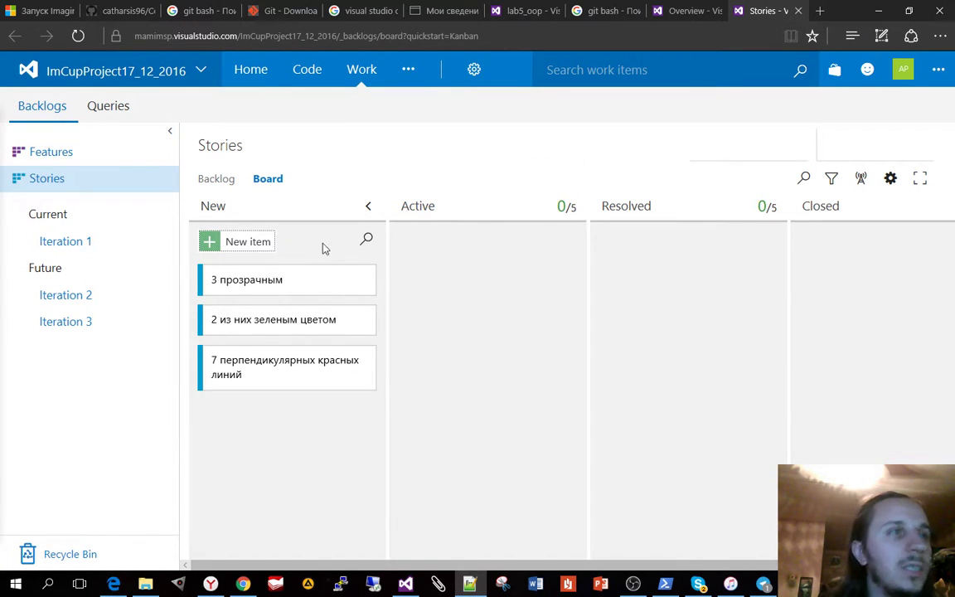
pyautogui.click(235, 244)
pyautogui.write('1 в форме котенка')
pyautogui.press('Return')
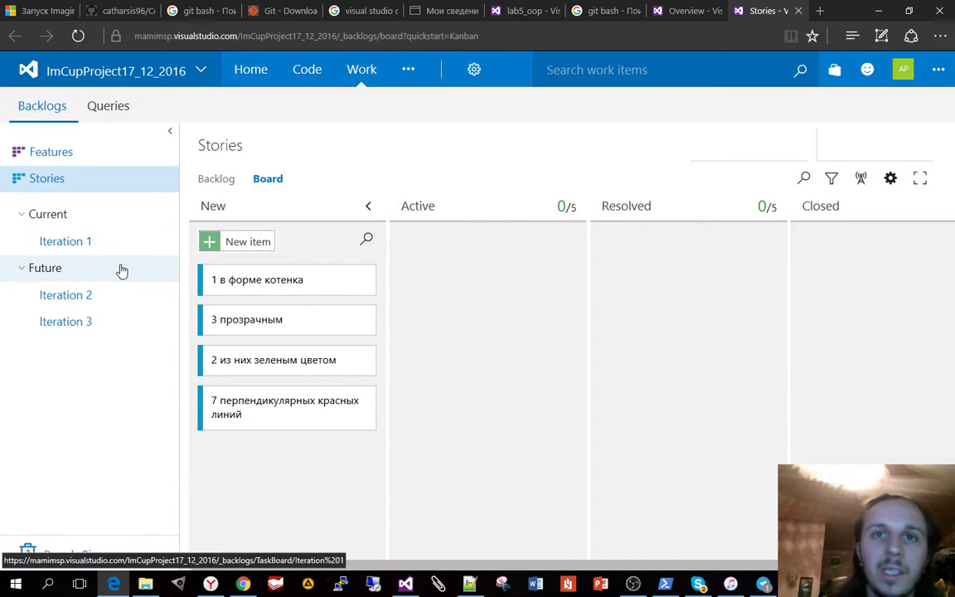
pyautogui.moveTo(285, 367)
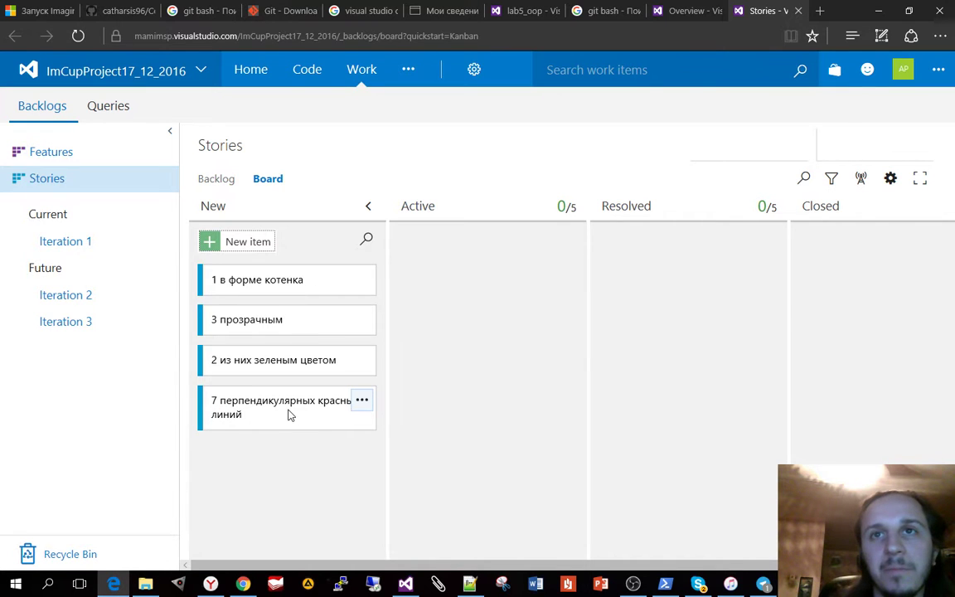
# Move 7 перпендикулярных красных линий into Active, keeping its current assignee.
pyautogui.moveTo(290, 415); pyautogui.dragTo(500, 269)
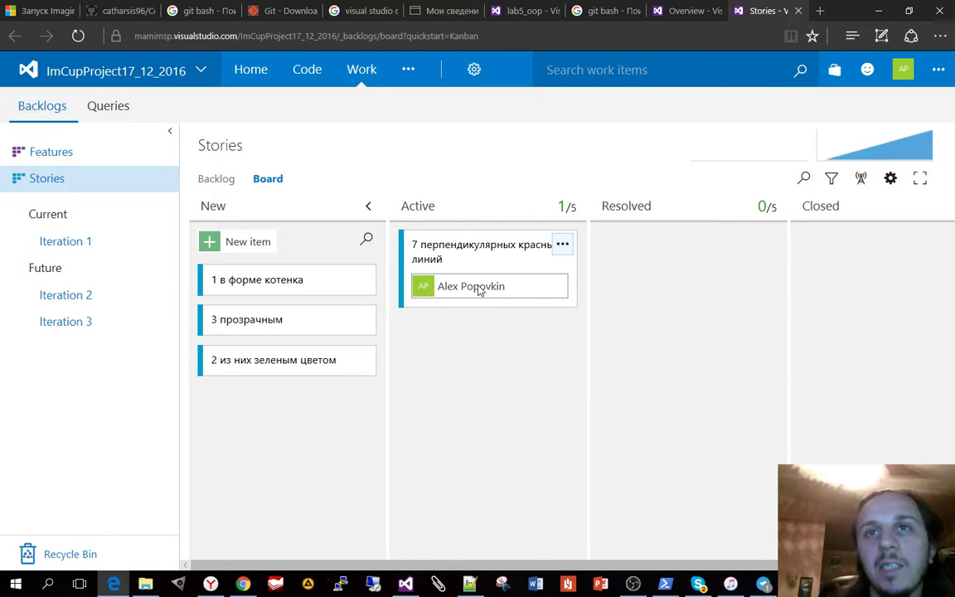
pyautogui.moveTo(489, 273)
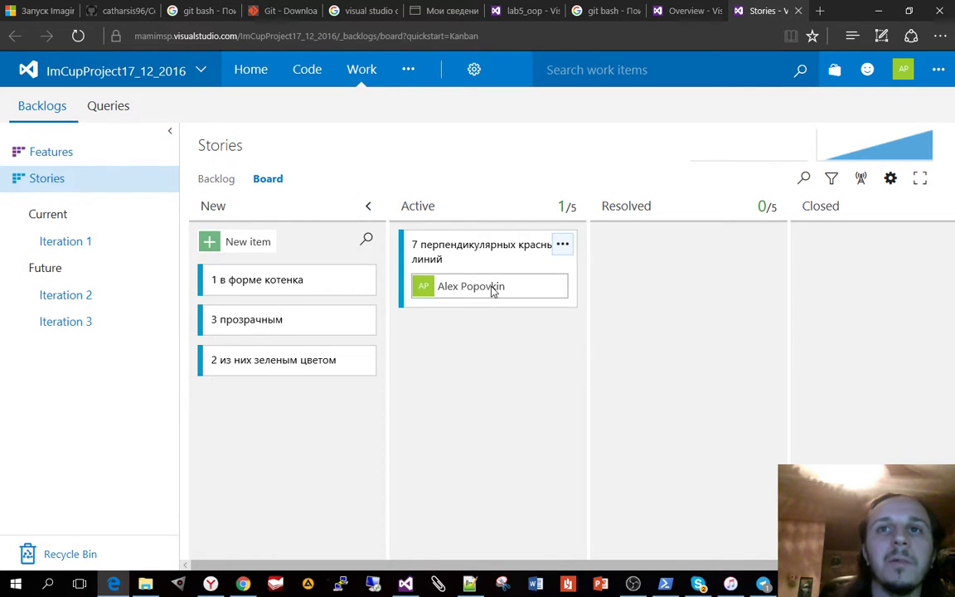
pyautogui.click(492, 289)
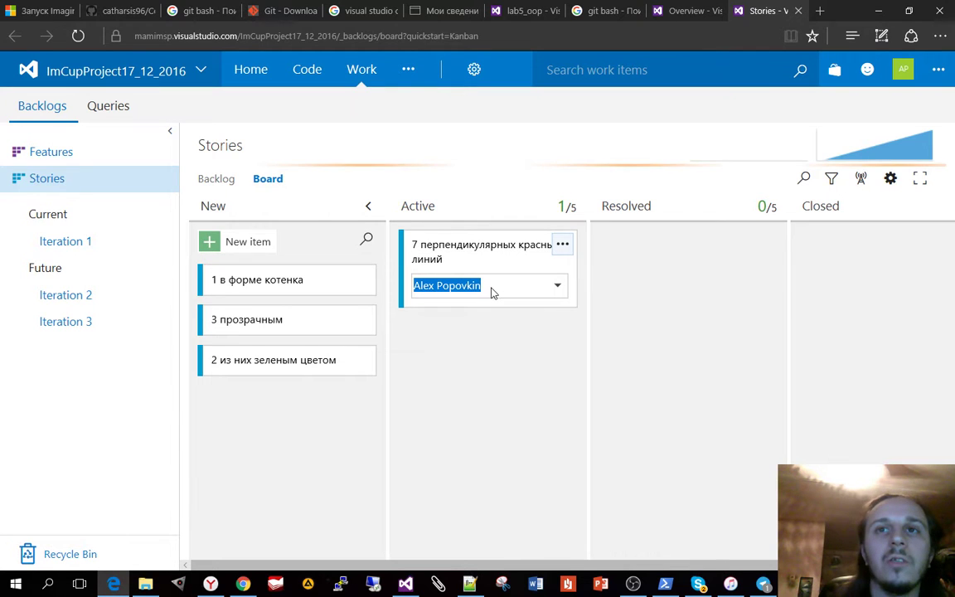
pyautogui.click(426, 467)
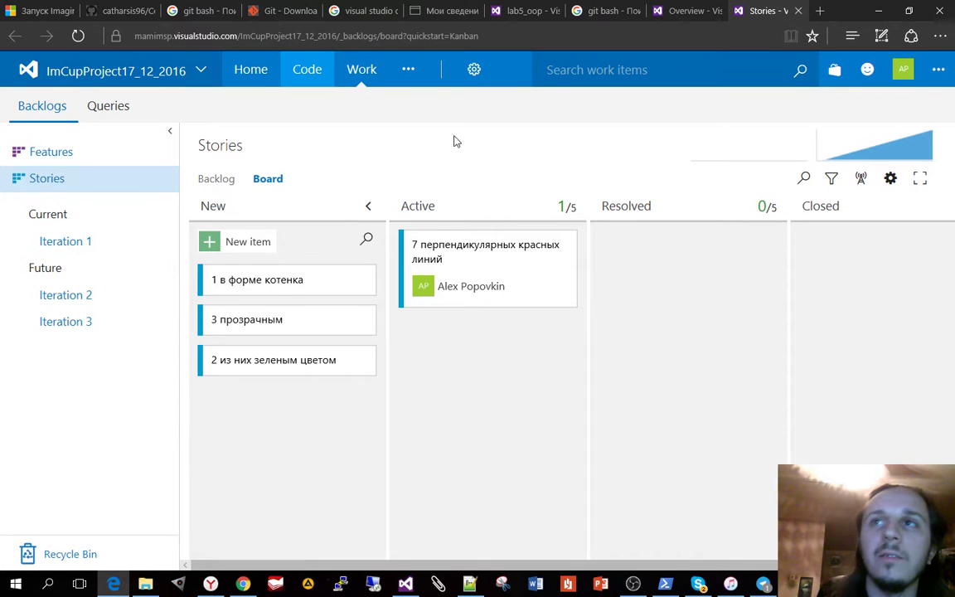
# Return to the ImCupProject17_12_2016 home dashboard.
pyautogui.click(121, 73)
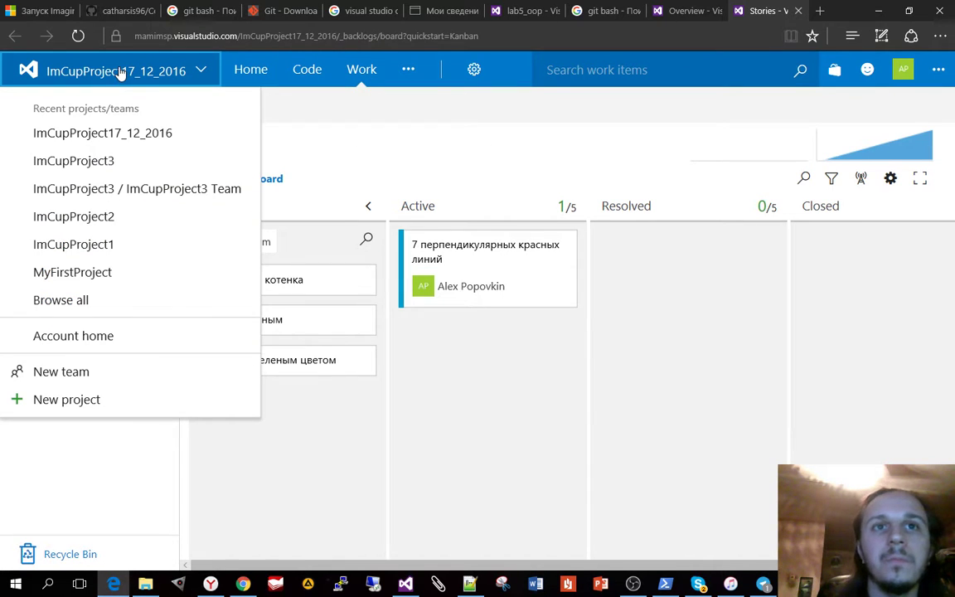
pyautogui.click(145, 130)
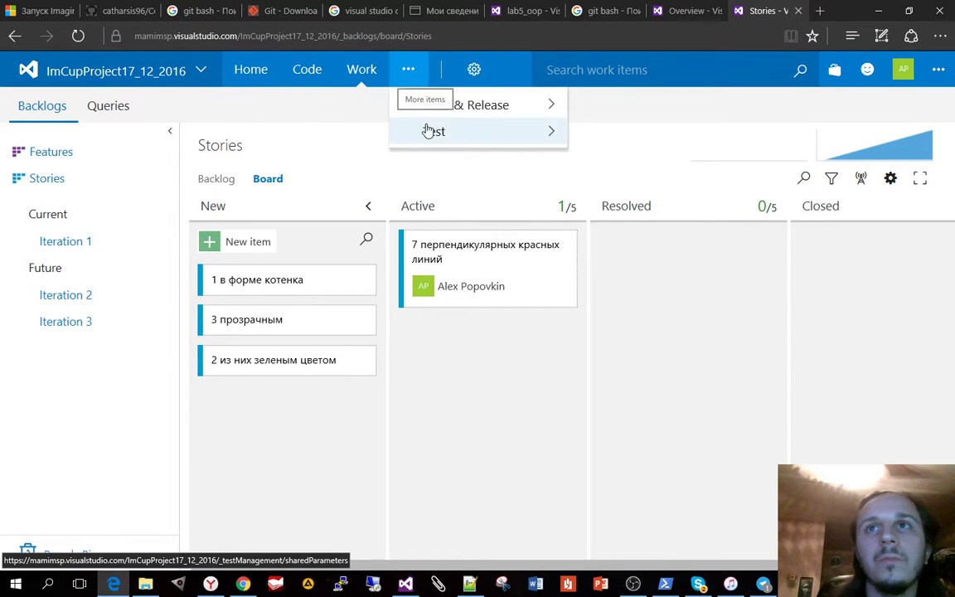
pyautogui.click(240, 71)
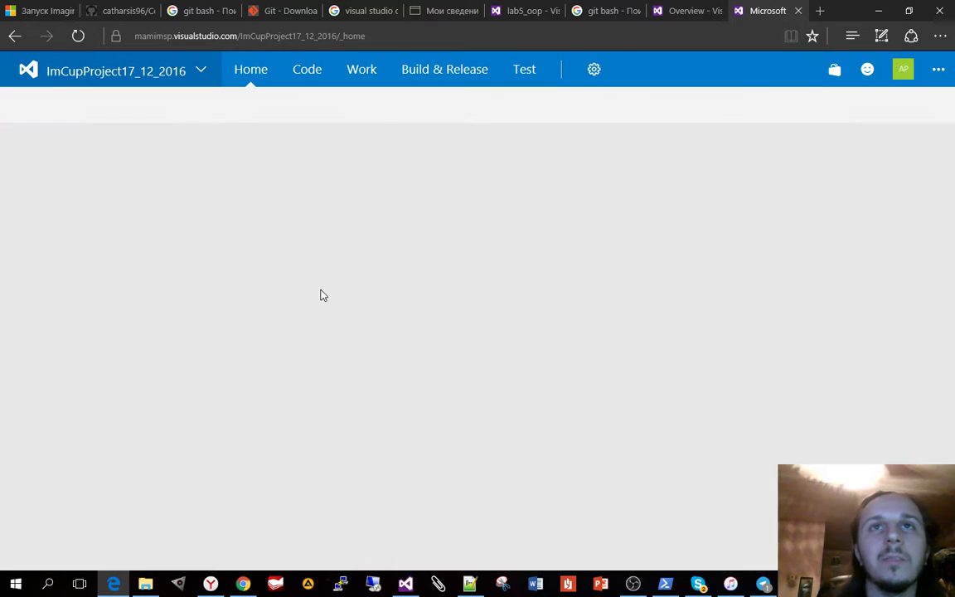
pyautogui.scroll(-1, 372, 315)
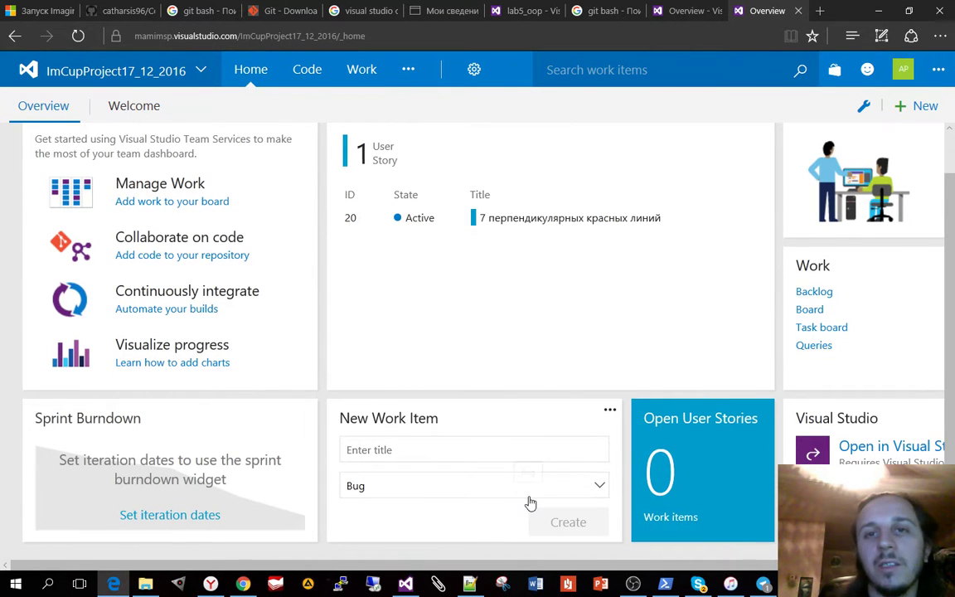
# Set the New Work Item type to User Story and open the assigned active story 20.
pyautogui.click(523, 487)
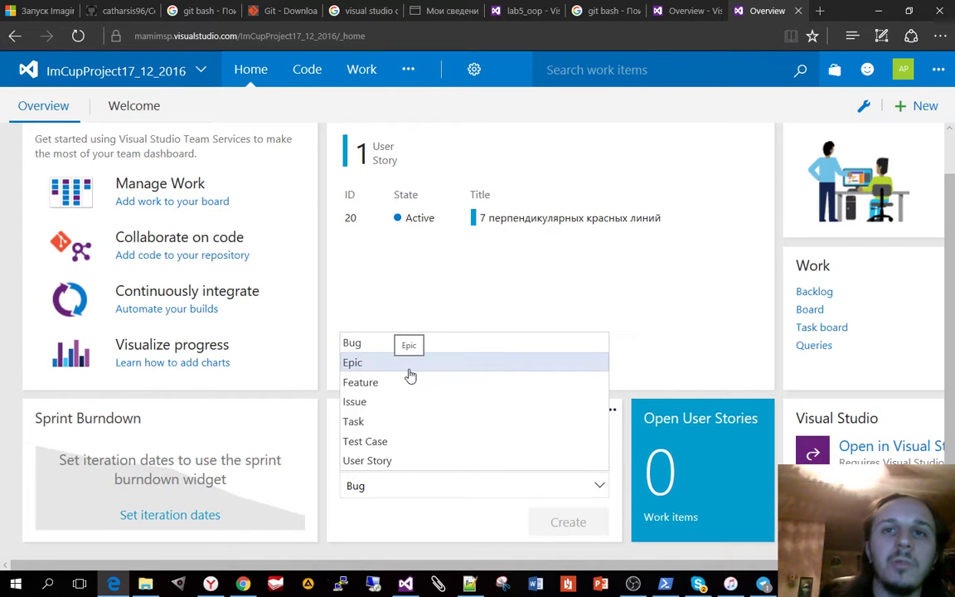
pyautogui.click(384, 461)
pyautogui.scroll(1, 387, 406)
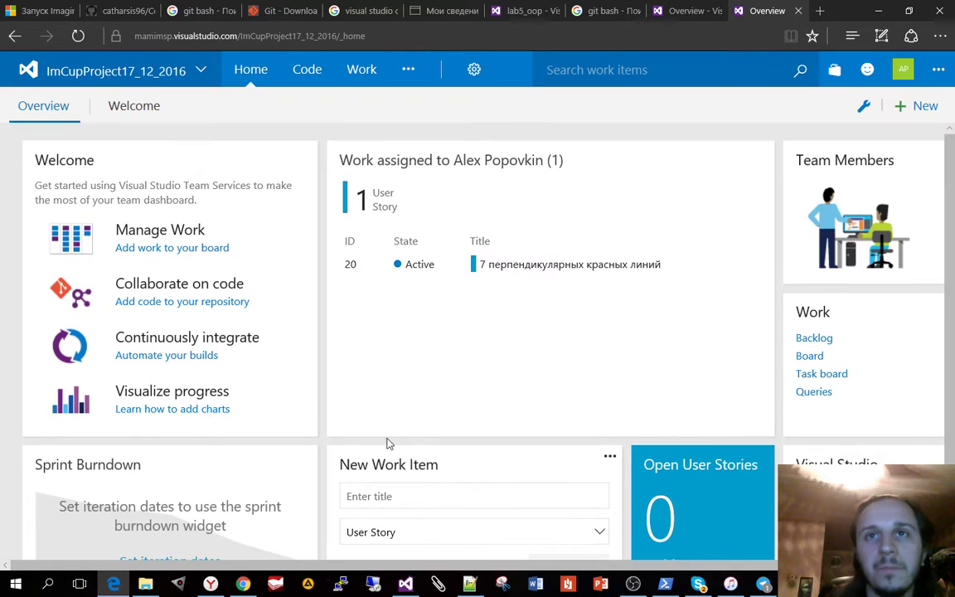
pyautogui.click(385, 212)
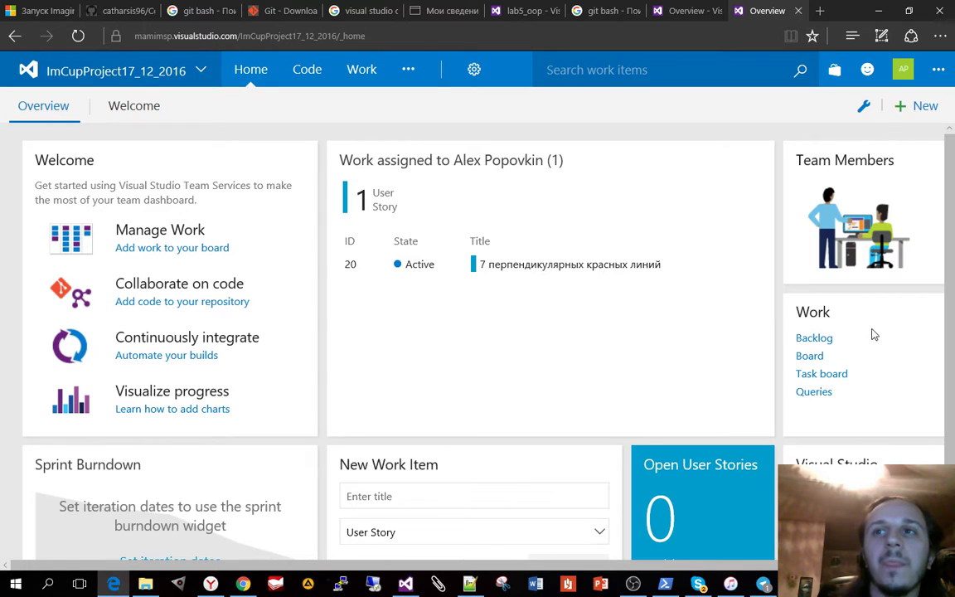
pyautogui.click(825, 339)
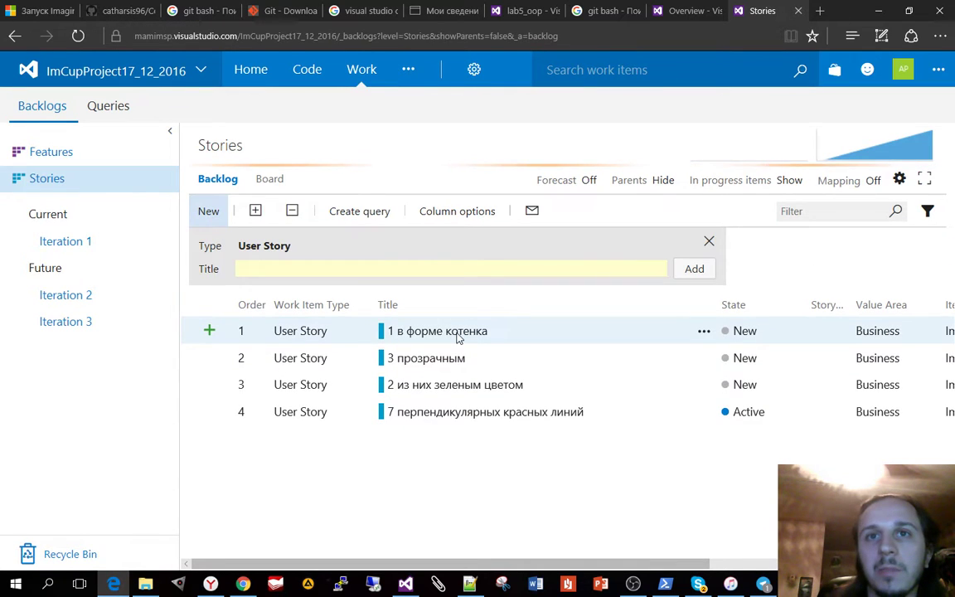
pyautogui.click(457, 335)
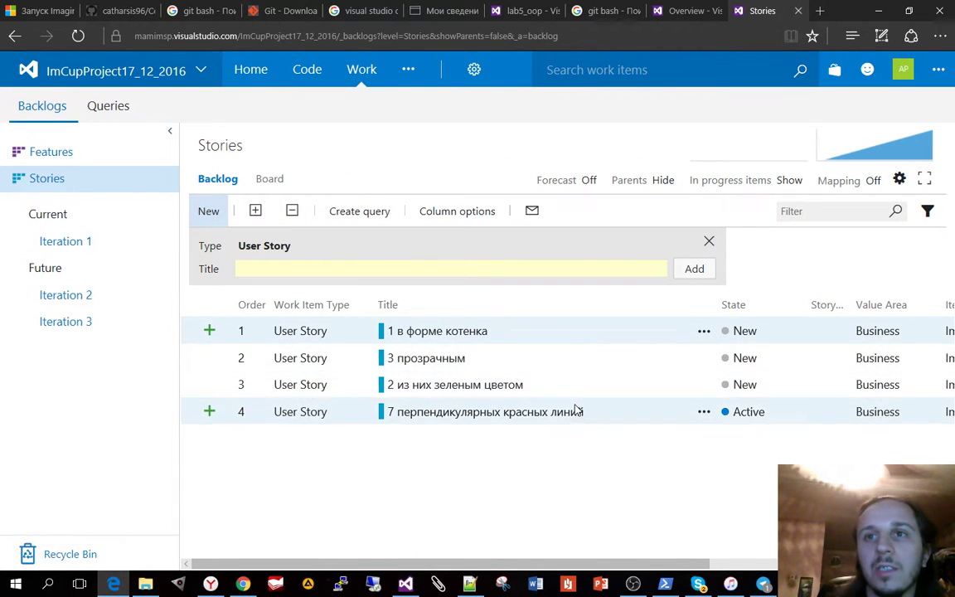
pyautogui.click(14, 36)
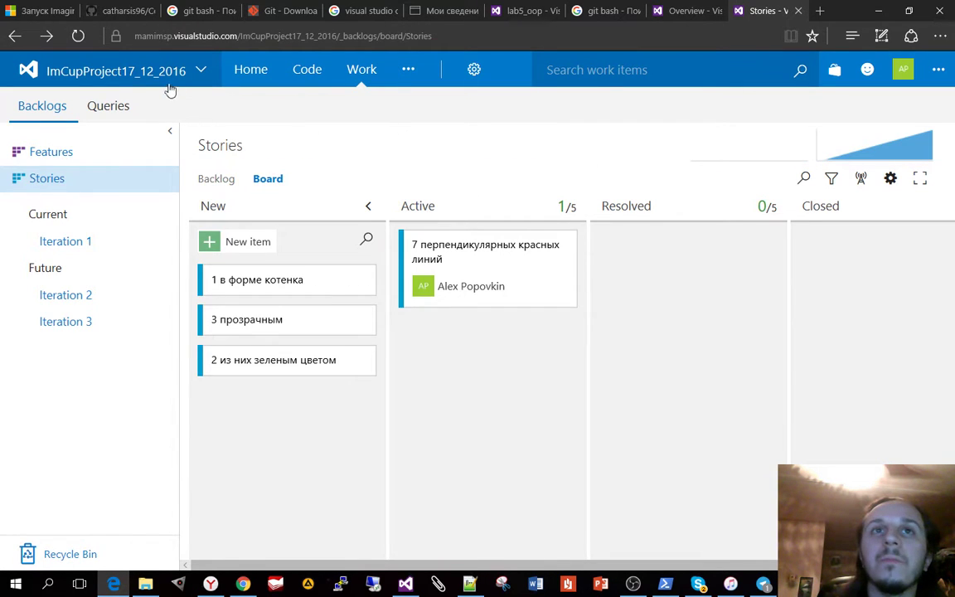
pyautogui.click(162, 74)
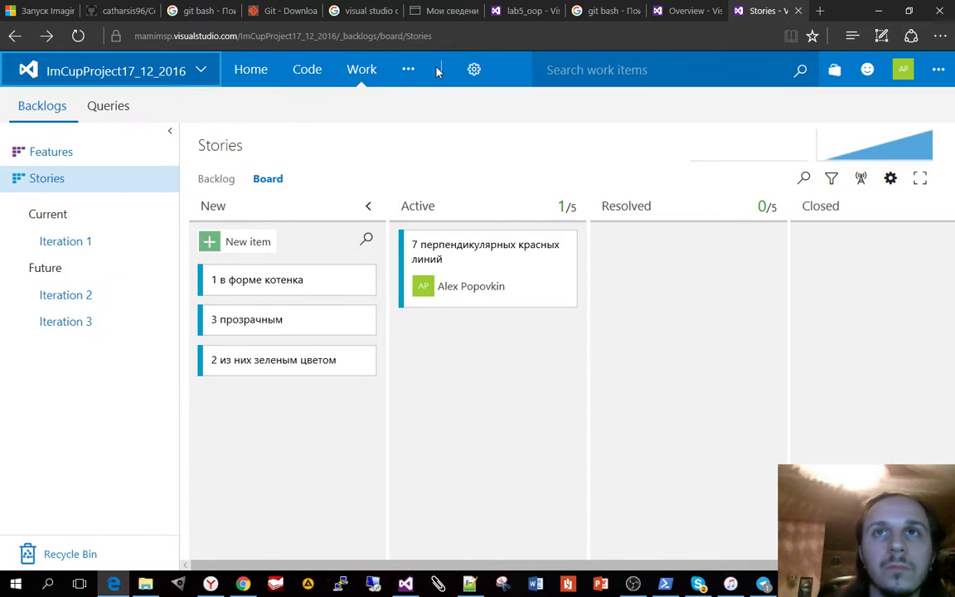
pyautogui.click(113, 81)
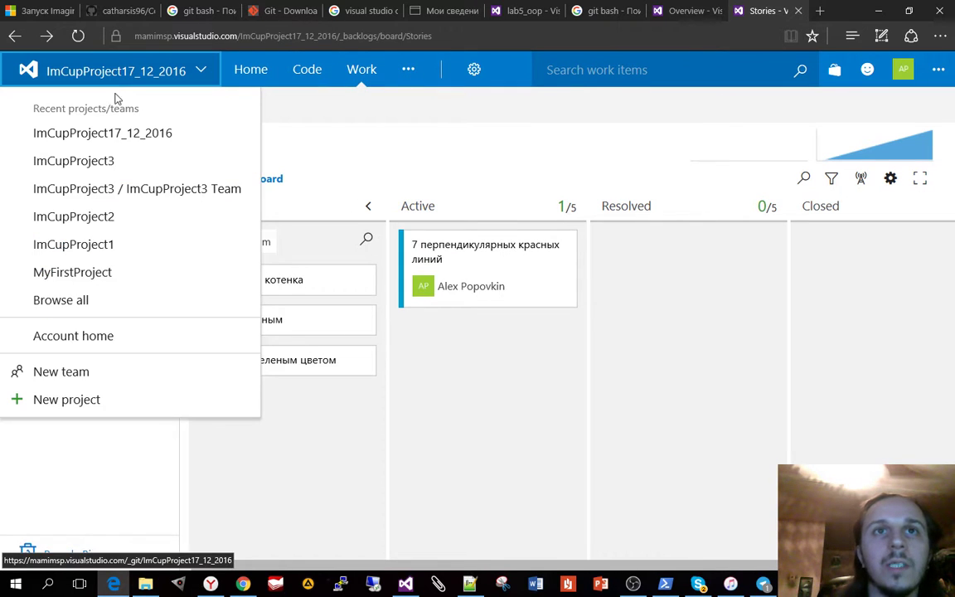
pyautogui.click(154, 133)
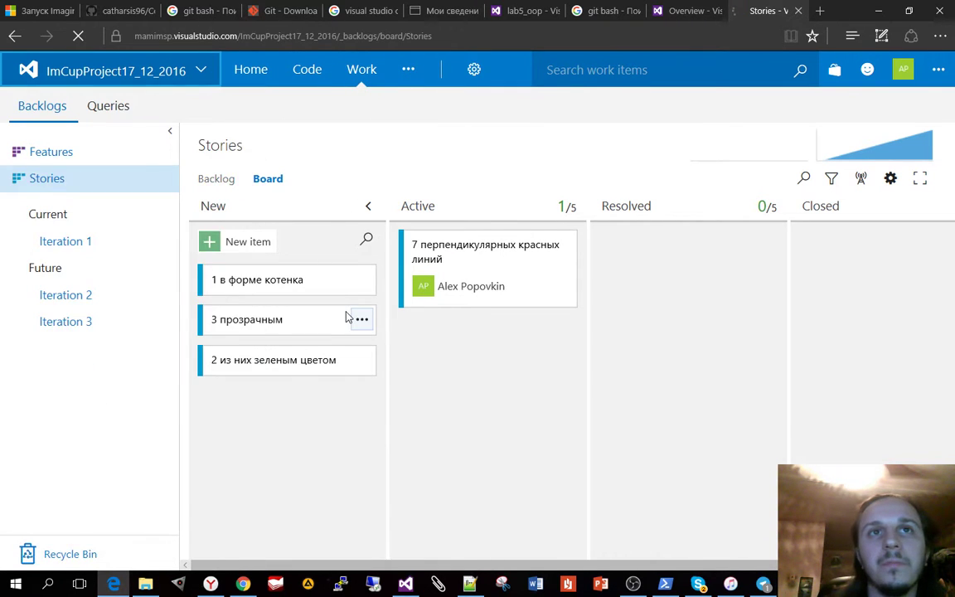
pyautogui.moveTo(408, 69)
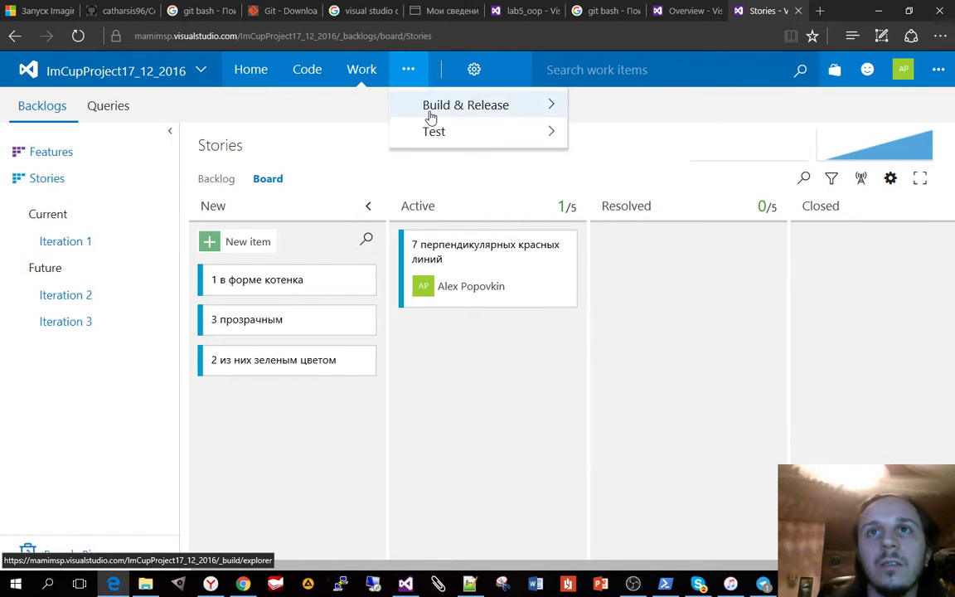
pyautogui.click(247, 73)
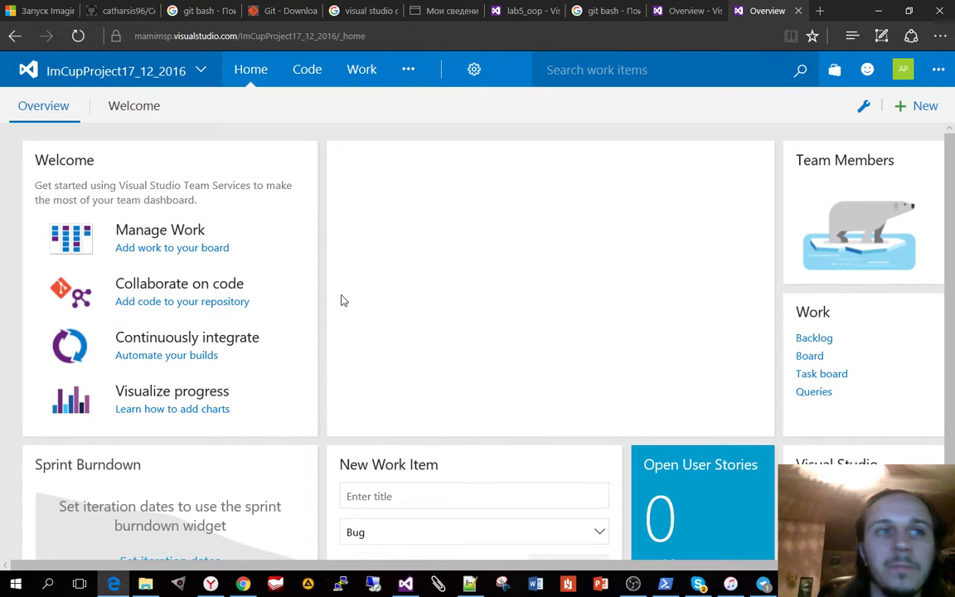
# Zoom the dashboard out with Ctrl+minus so navigation and all widgets fit.
pyautogui.hotkey('alt', 'Tab')
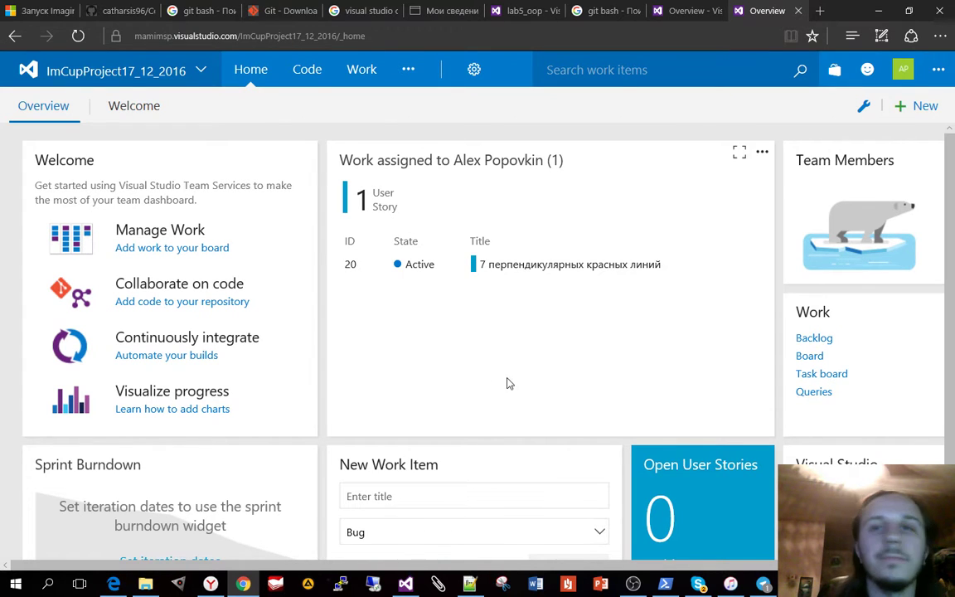
pyautogui.moveTo(550, 332)
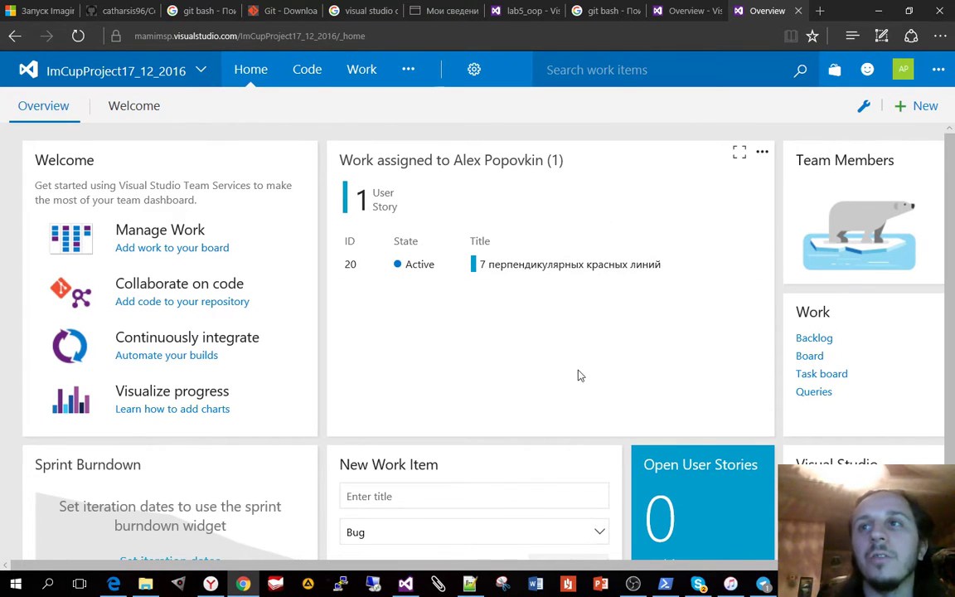
pyautogui.scroll(-1, 572, 373)
pyautogui.scroll(1, 559, 377)
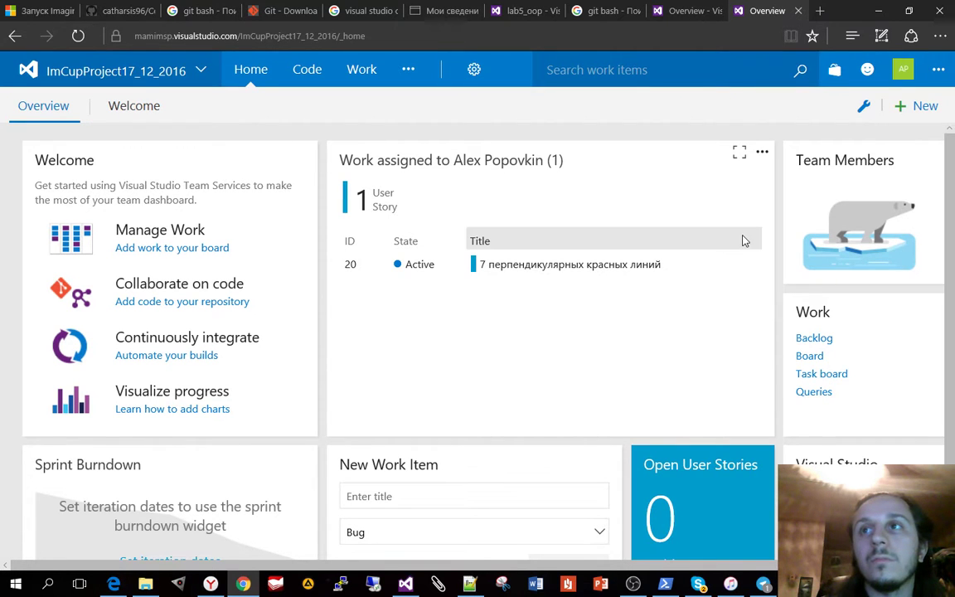
pyautogui.hotkey('ctrl', '-')
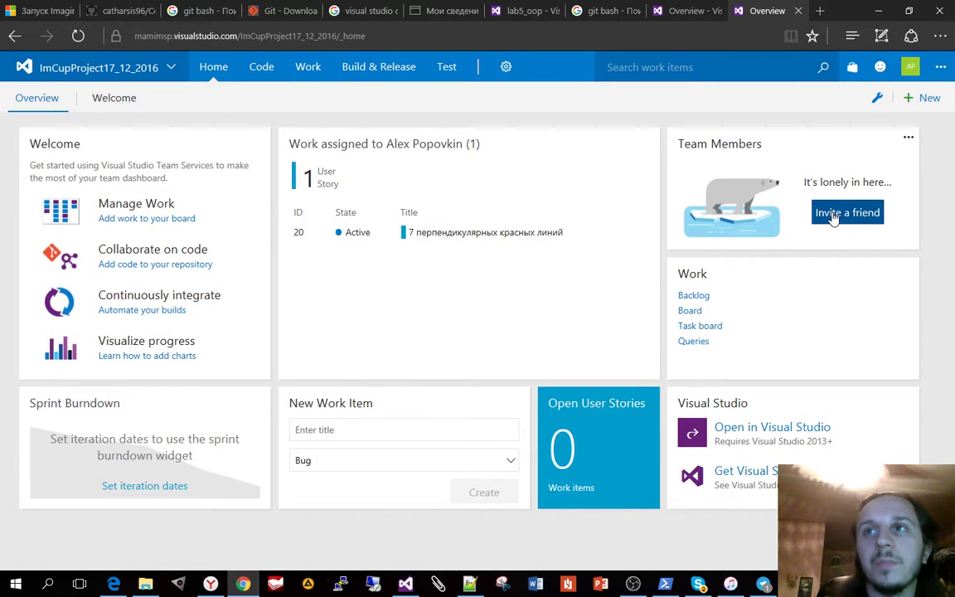
# Search for the second user account and save it as an ImCupProject17_12_2016 team member.
pyautogui.click(832, 214)
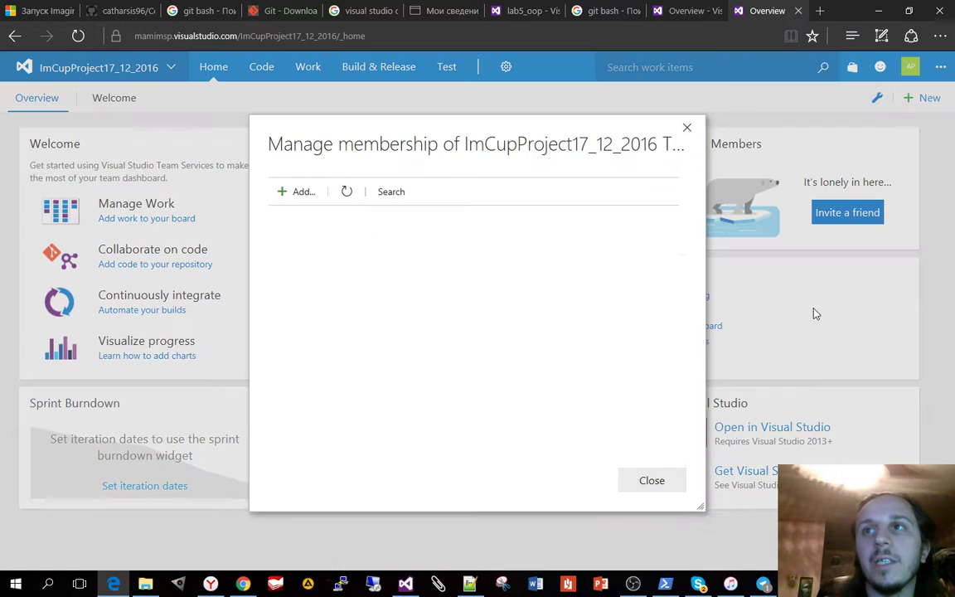
pyautogui.click(305, 197)
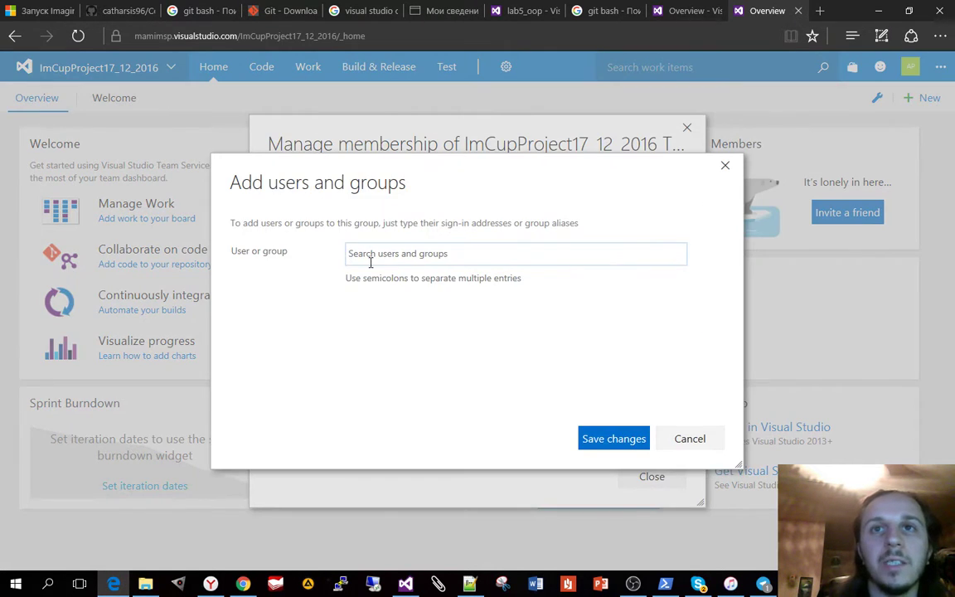
pyautogui.write('s')
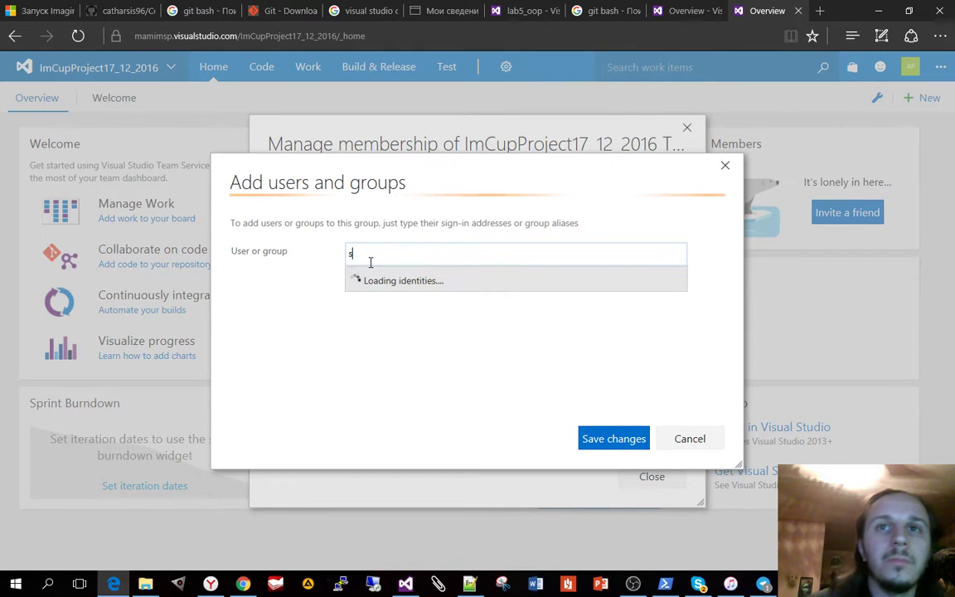
pyautogui.write('upermsp')
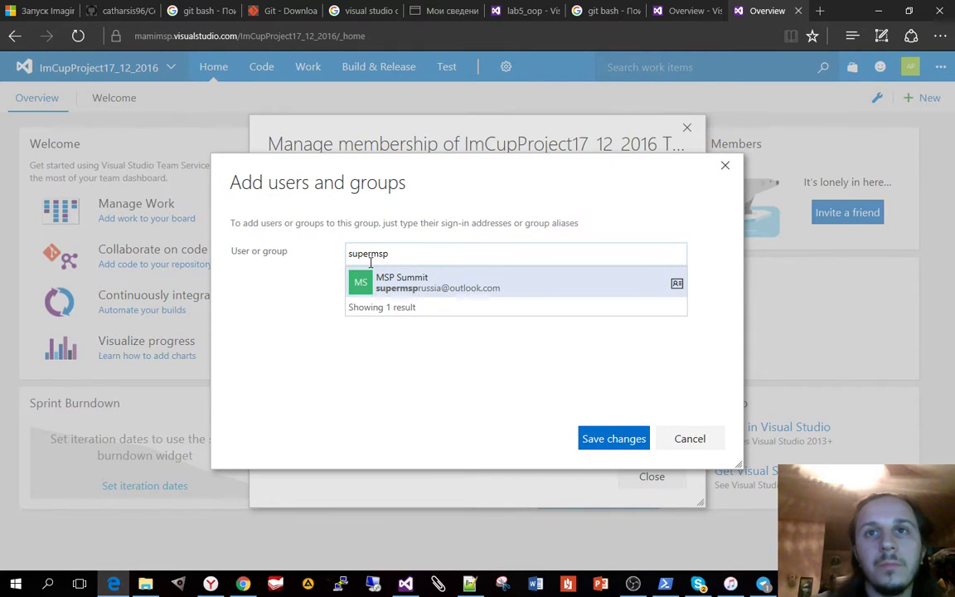
pyautogui.press('Return')
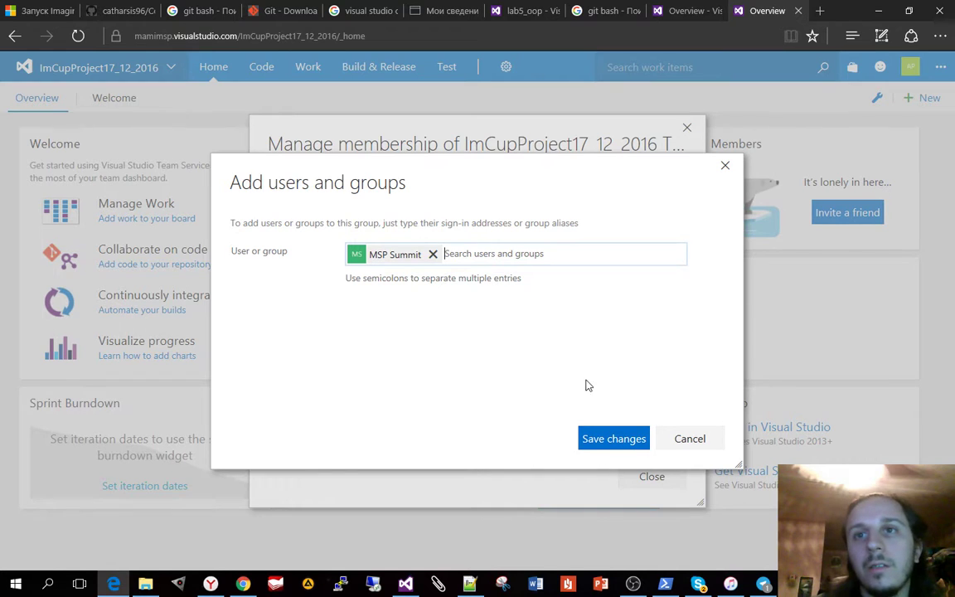
pyautogui.click(614, 440)
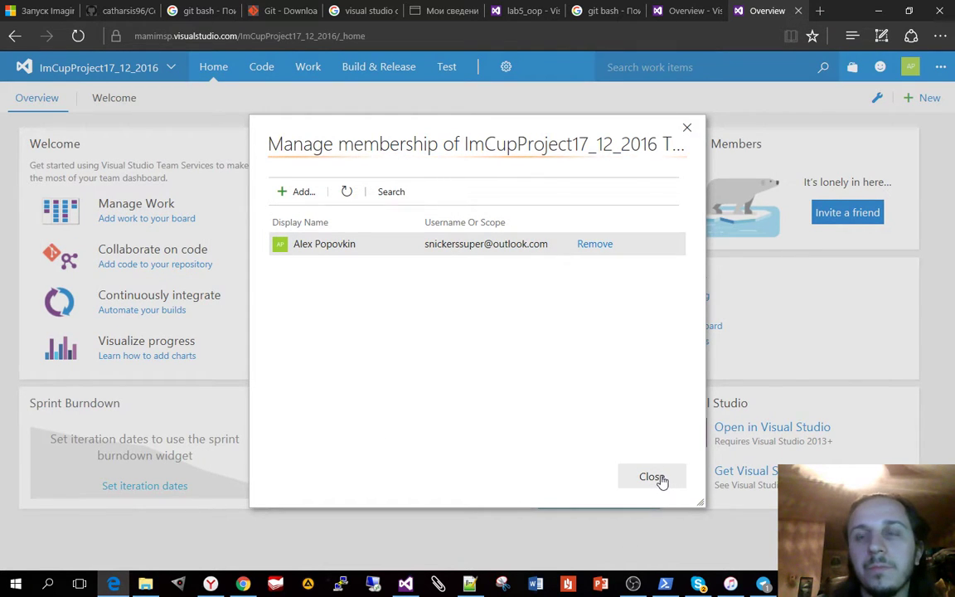
pyautogui.click(662, 478)
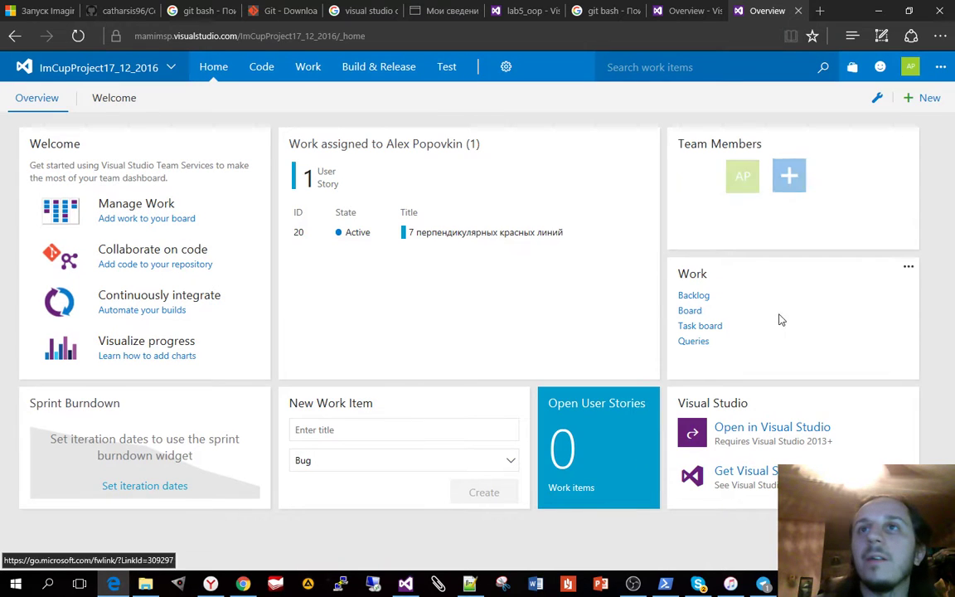
pyautogui.click(940, 36)
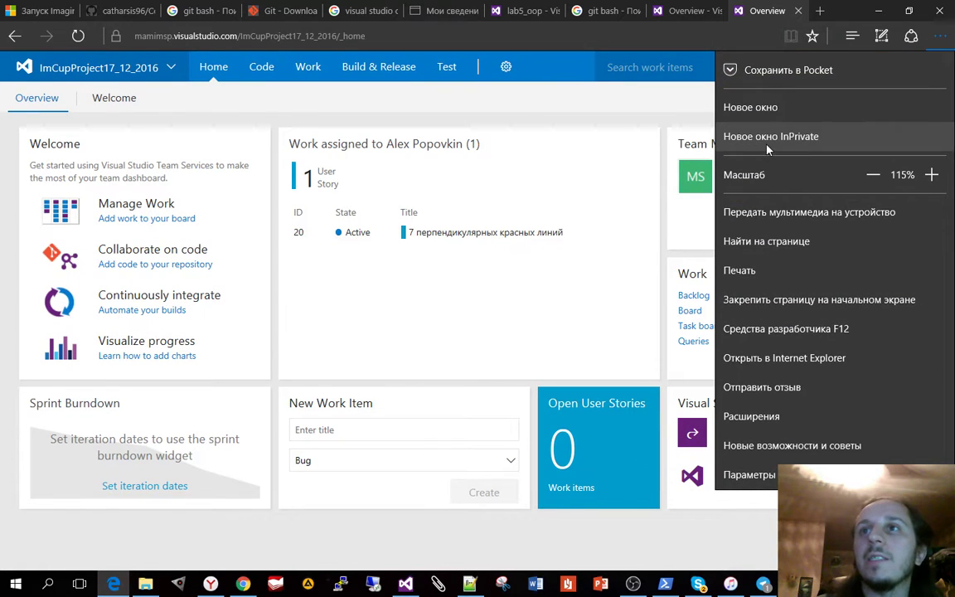
# In a new InPrivate window, go to the Team Services page and start the free sign-up.
pyautogui.click(803, 139)
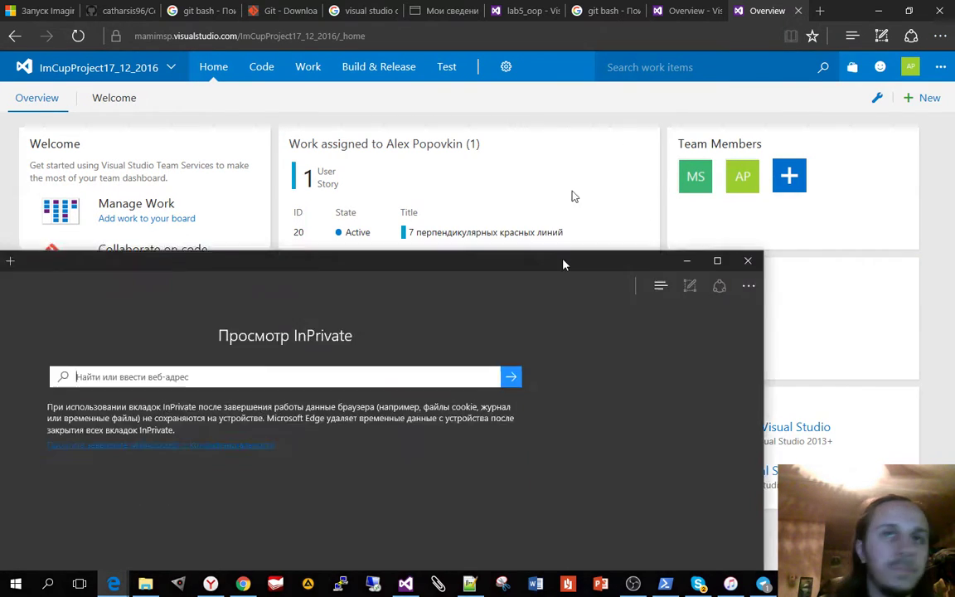
pyautogui.write('v')
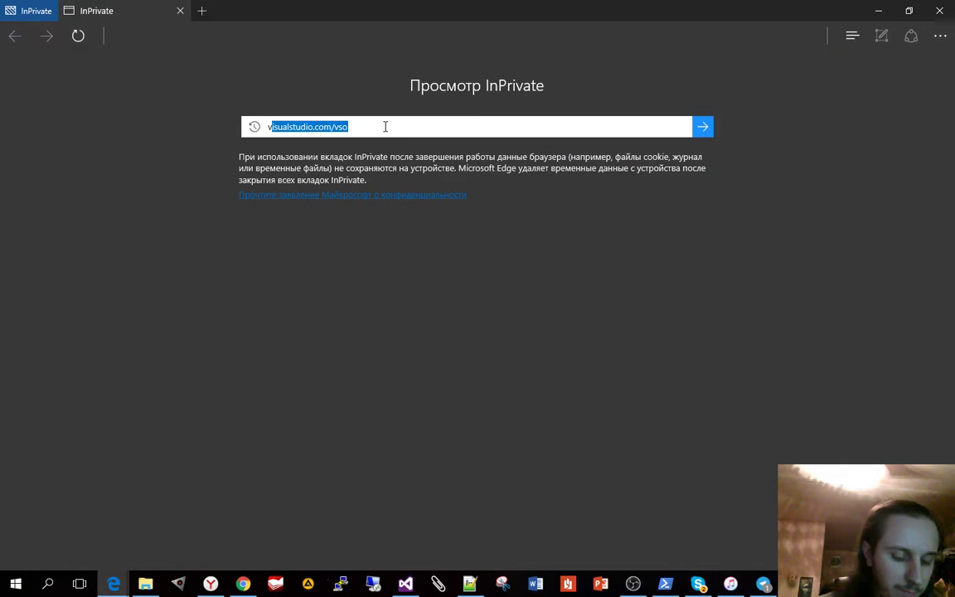
pyautogui.write('isua')
pyautogui.press('Return')
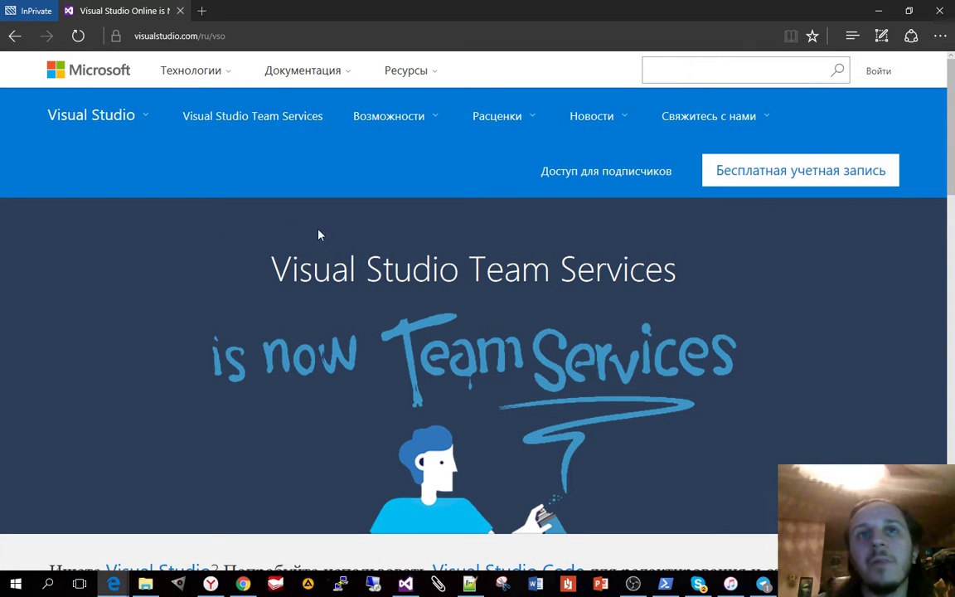
pyautogui.scroll(-10, 713, 248)
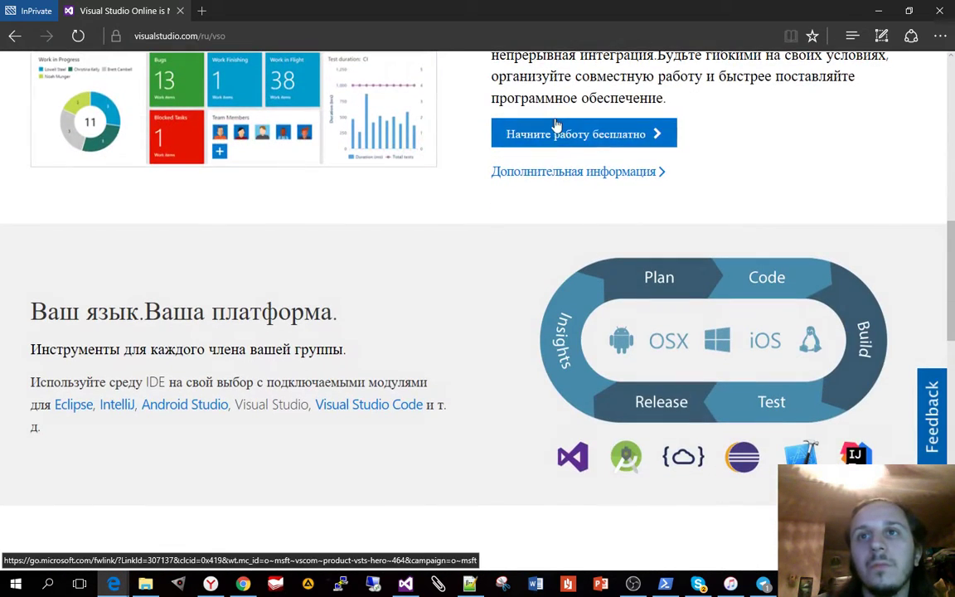
pyautogui.click(616, 132)
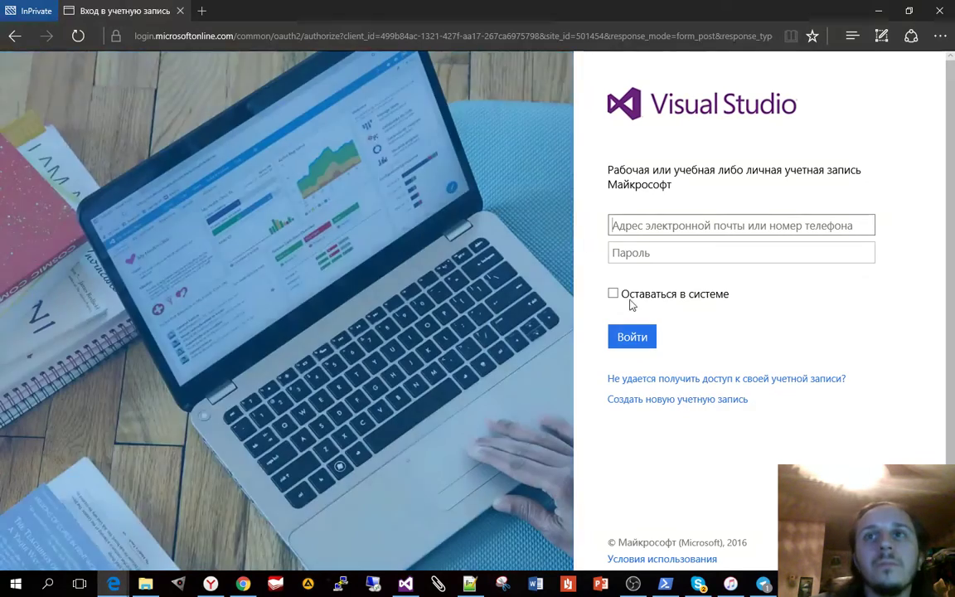
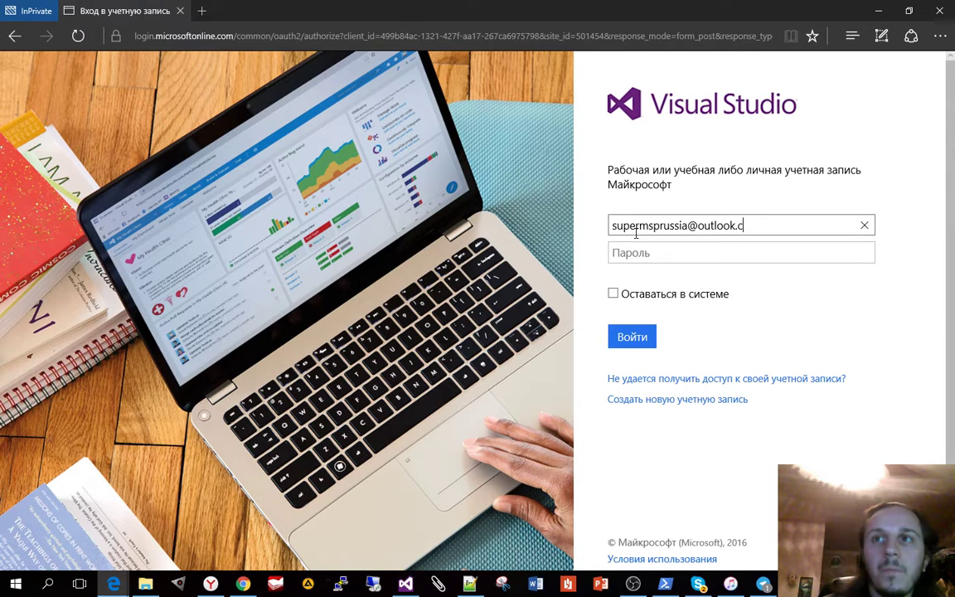
# Sign in with the second Microsoft account's e-mail address and password.
pyautogui.press('Tab')
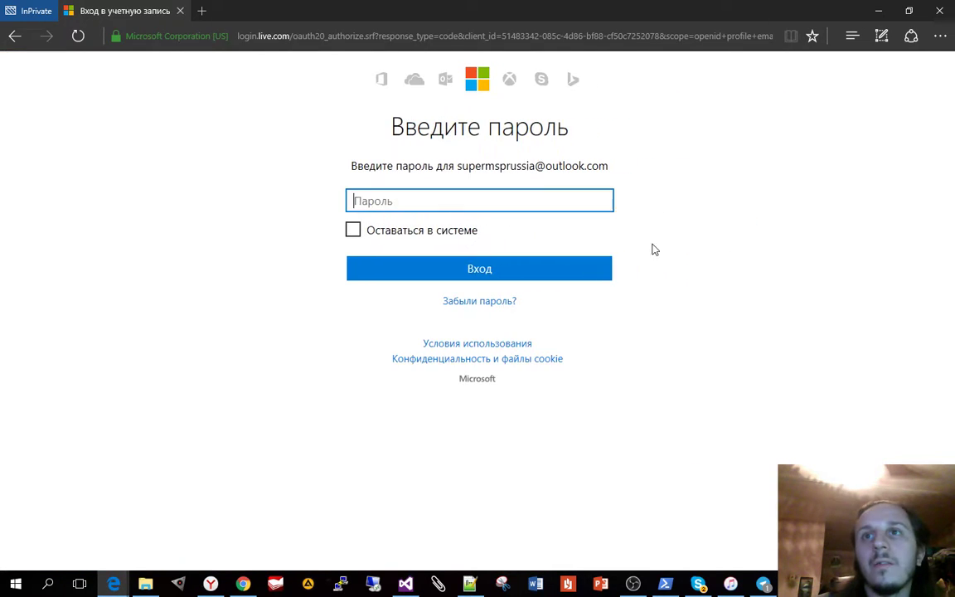
pyautogui.write('••••')
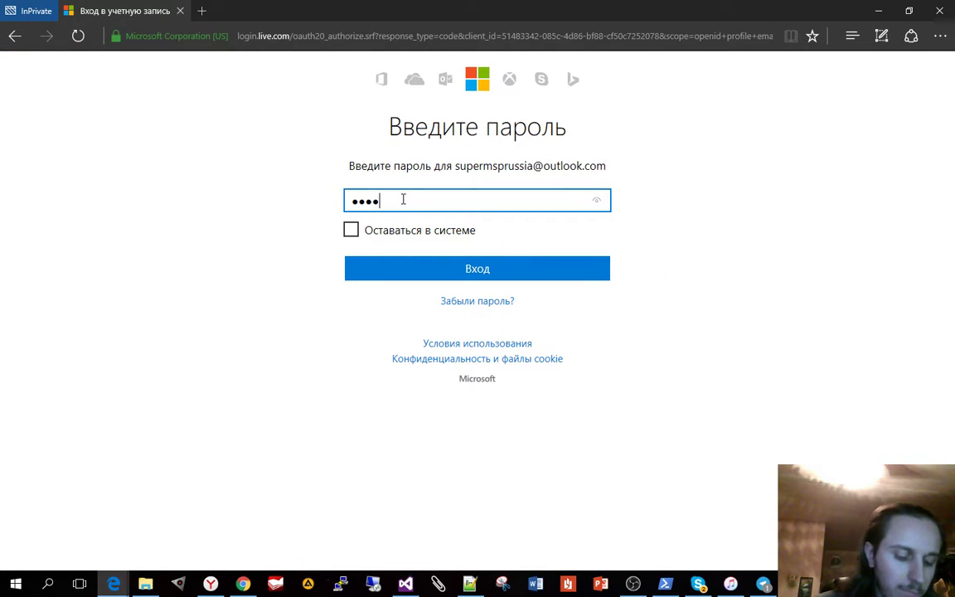
pyautogui.write('••••')
pyautogui.press('Return')
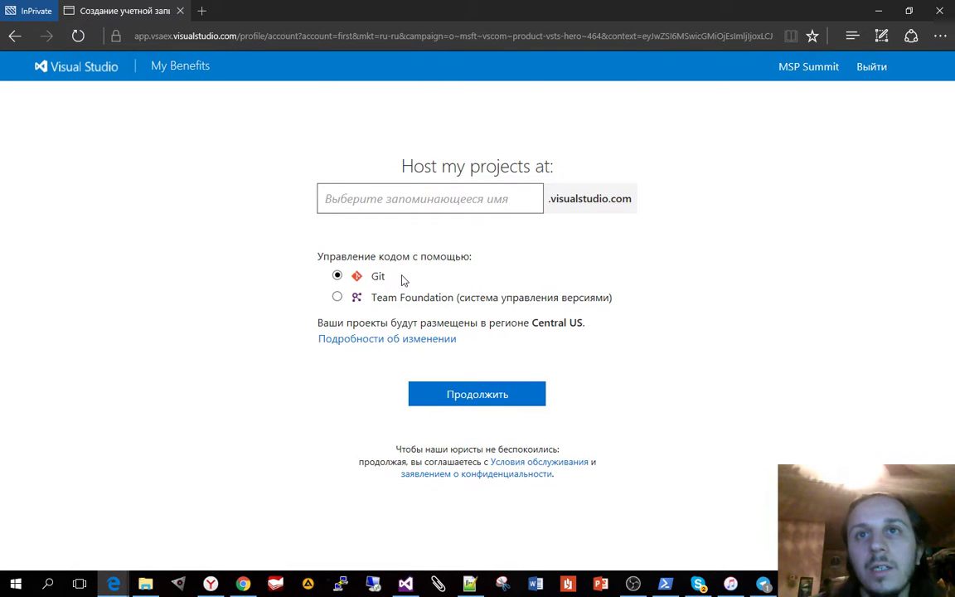
# Attempt the account creation form, then fall back to the My Benefits home page.
pyautogui.click(493, 395)
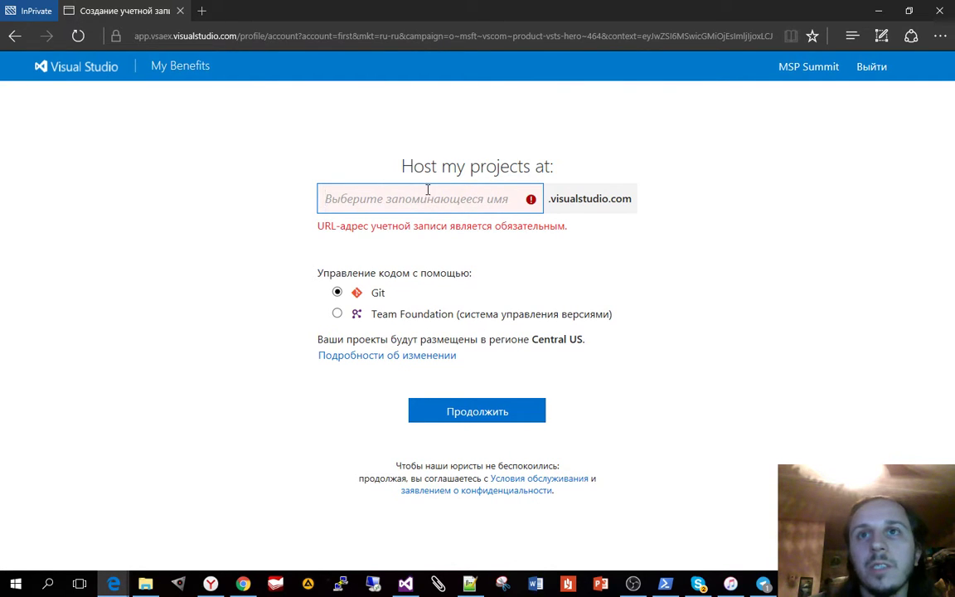
pyautogui.moveTo(481, 162); pyautogui.dragTo(440, 157)
pyautogui.click(548, 198)
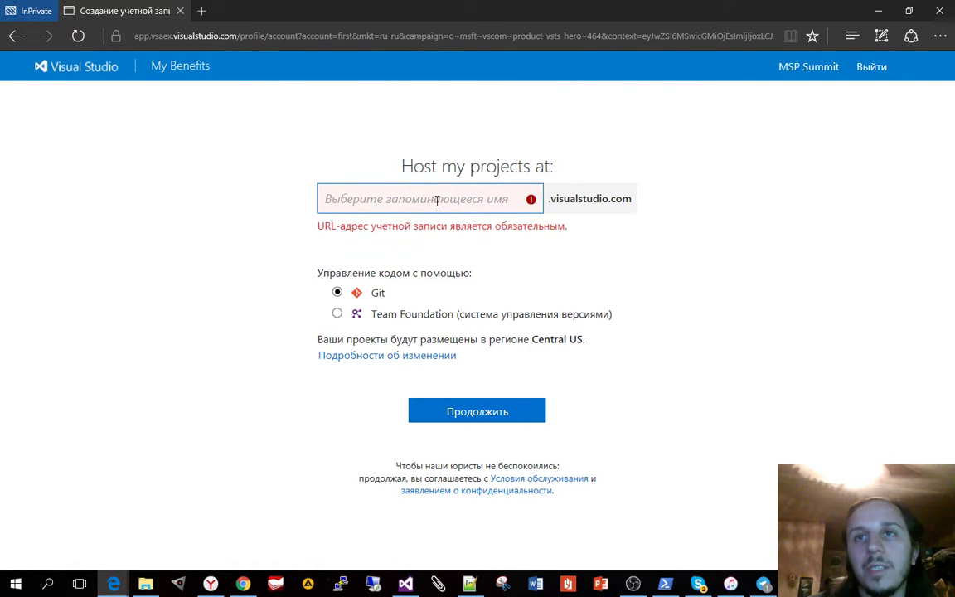
pyautogui.click(442, 413)
pyautogui.click(180, 70)
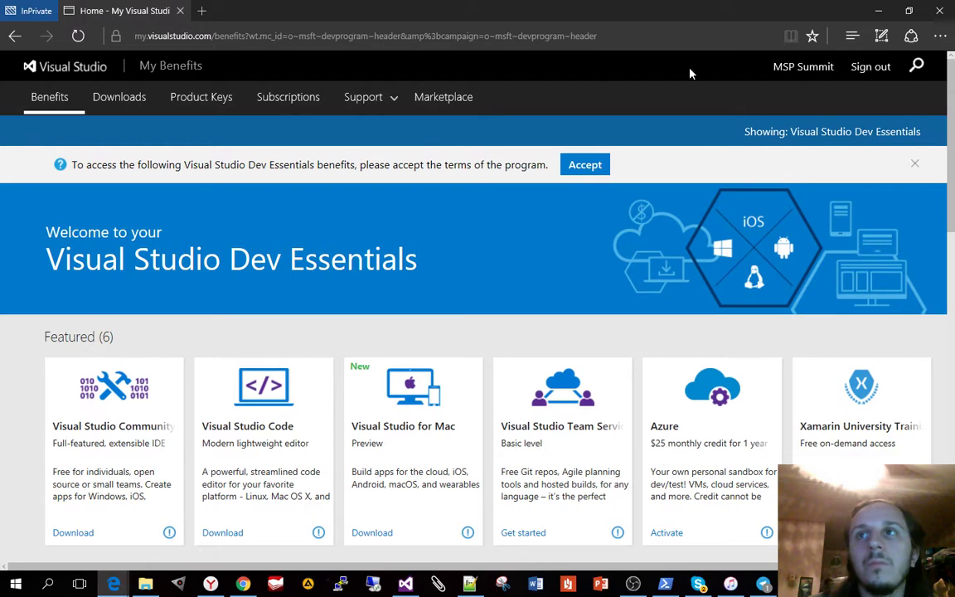
pyautogui.click(799, 68)
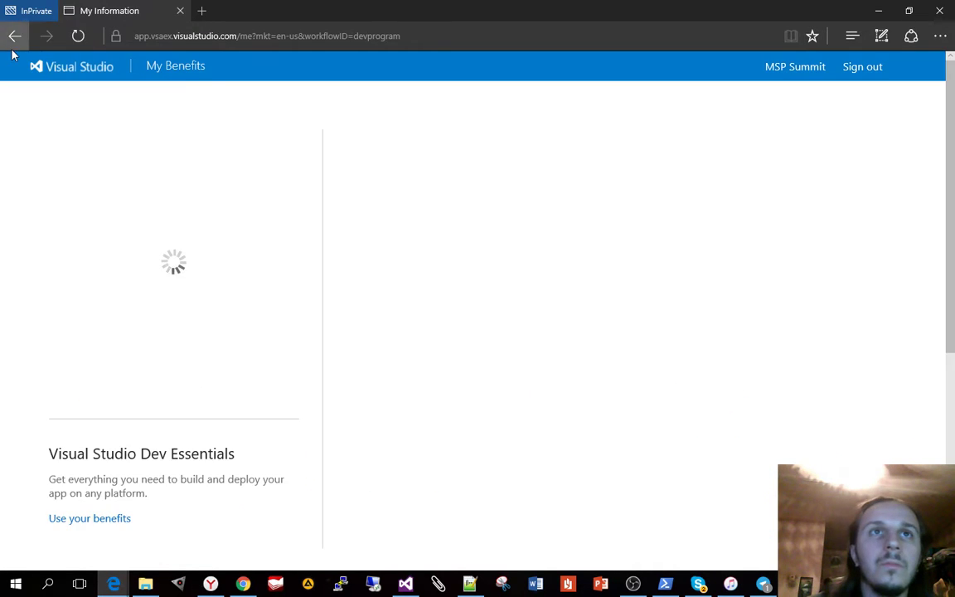
pyautogui.click(15, 37)
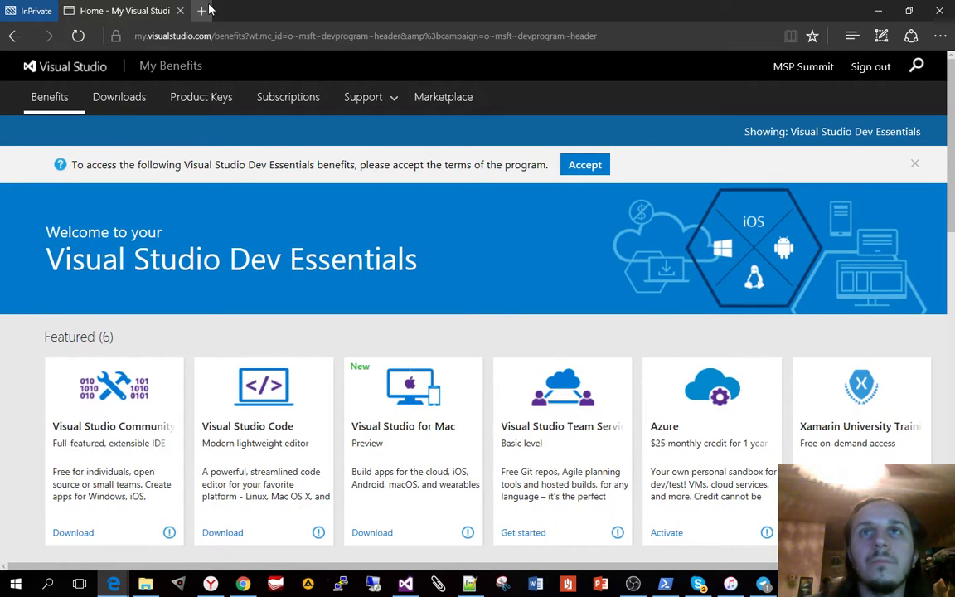
# Load visualstudio.com/vso in a new InPrivate tab.
pyautogui.click(203, 11)
pyautogui.write('visualstudio.com/vso')
pyautogui.press('Return')
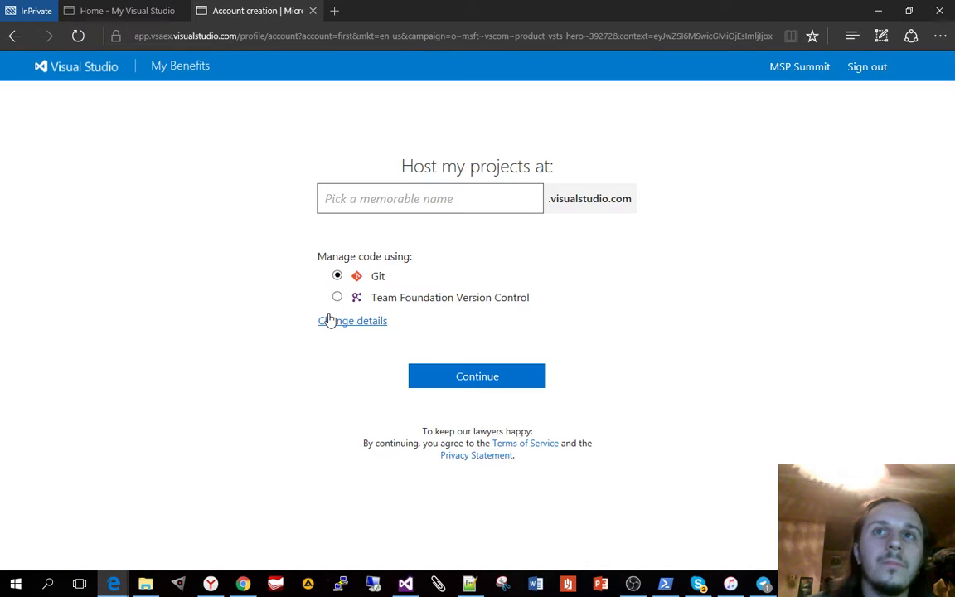
# Enter a memorable name for the new Team Services account and create it with Git.
pyautogui.write('s')
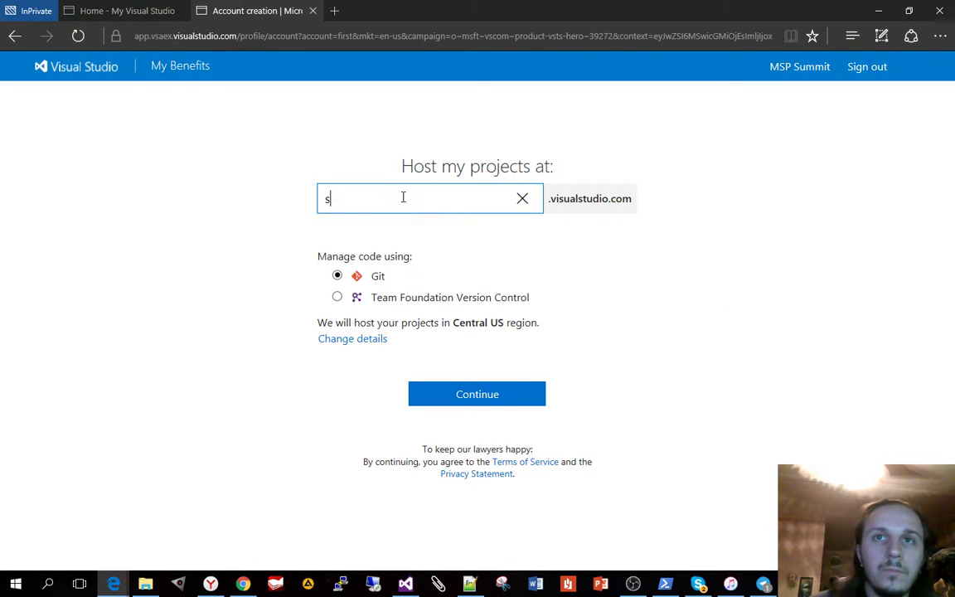
pyautogui.write('upermspru')
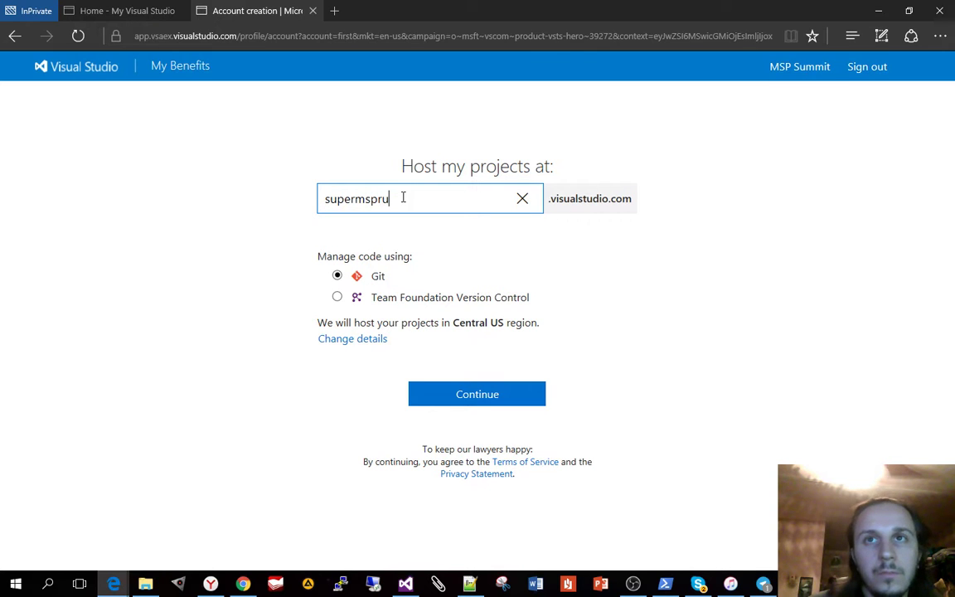
pyautogui.write('ya')
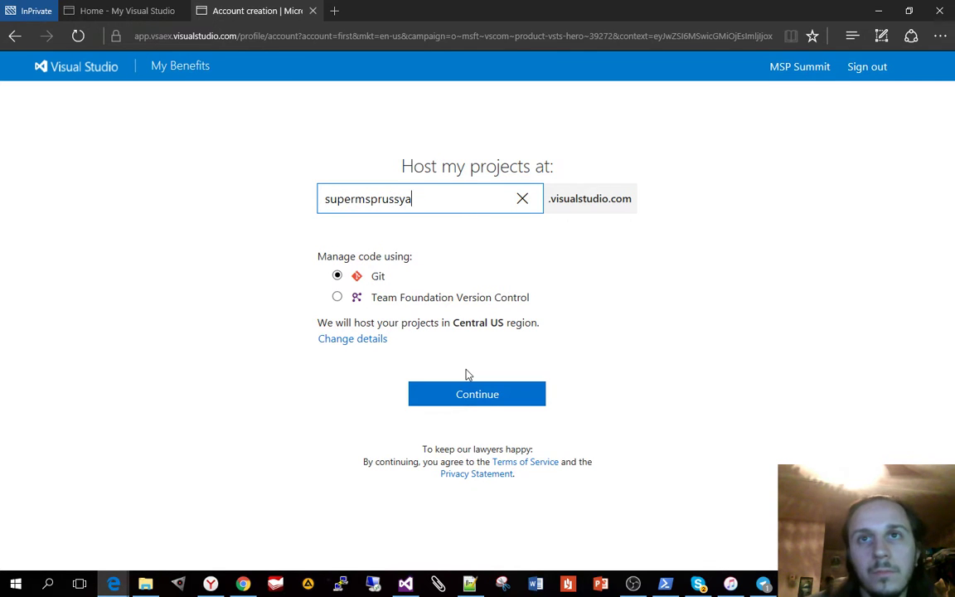
pyautogui.write('ia')
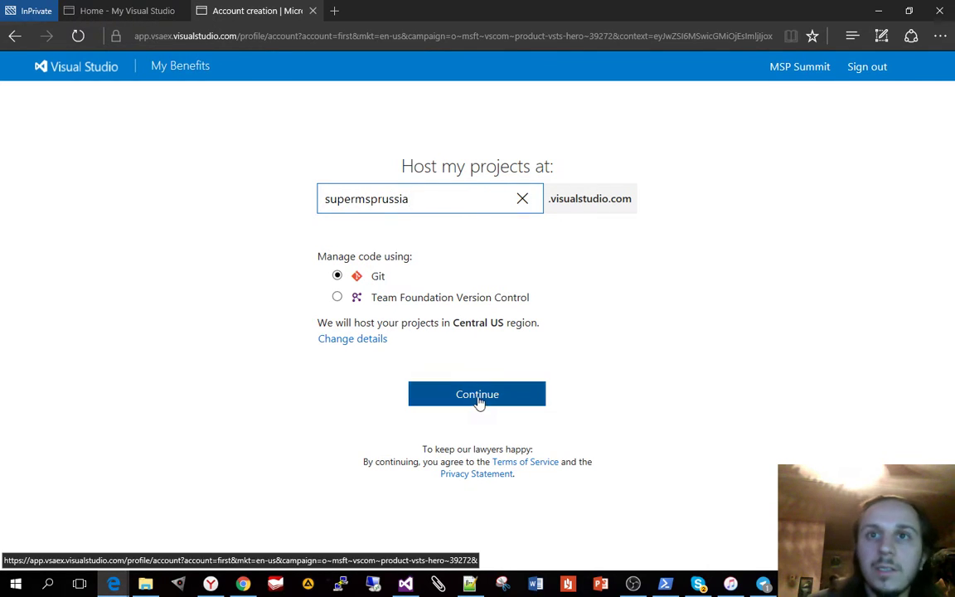
pyautogui.click(471, 400)
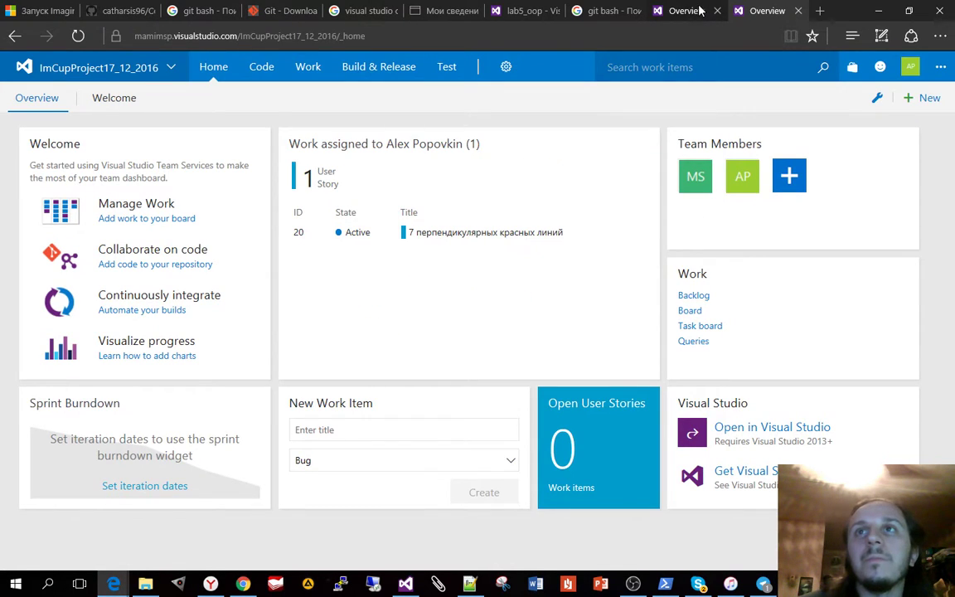
# Dismiss the Congratulations dialog, zoom the page out twice, and open the empty Code repository page.
pyautogui.click(699, 10)
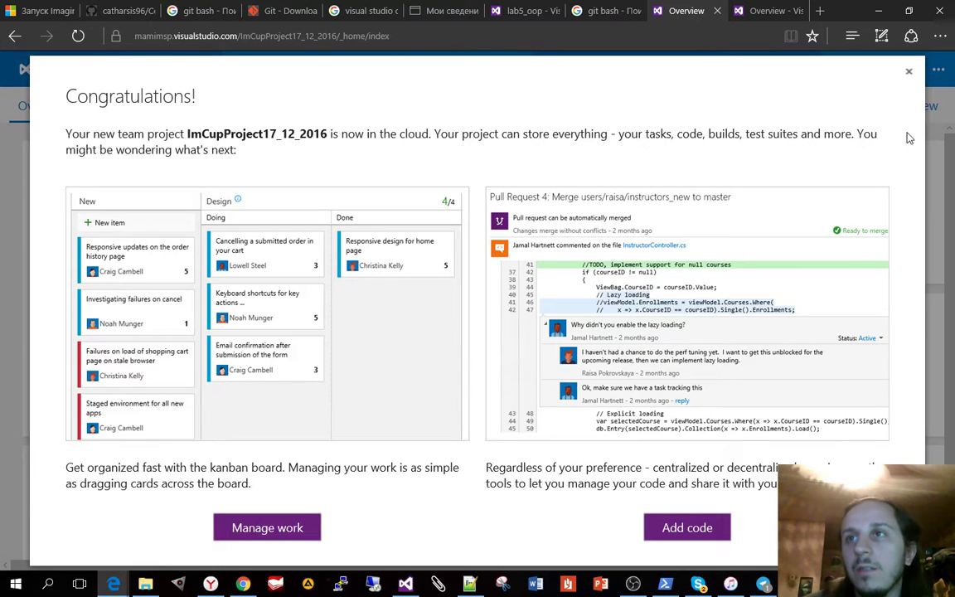
pyautogui.click(908, 72)
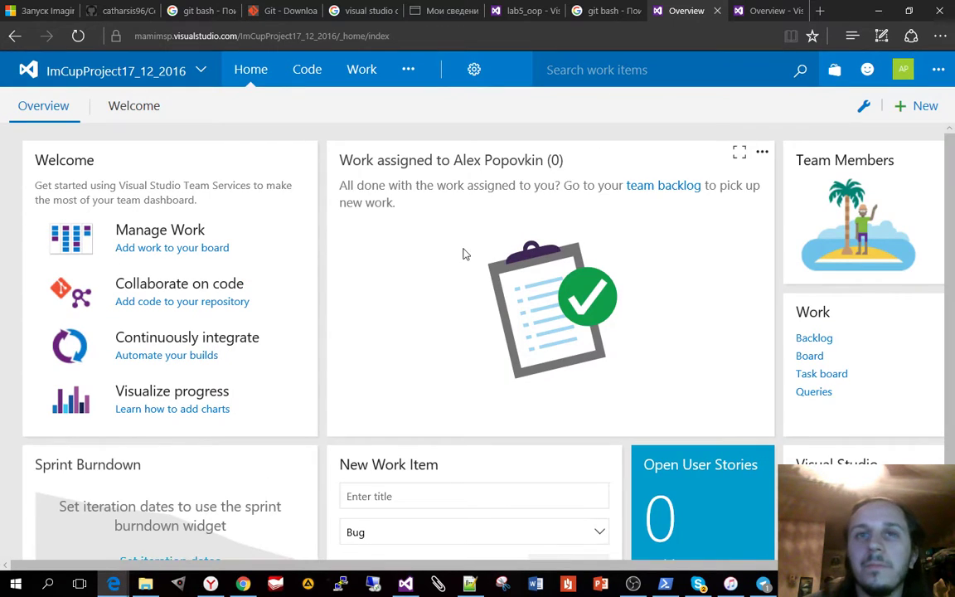
pyautogui.hotkey('ctrl', '-')
pyautogui.hotkey('ctrl', '-')
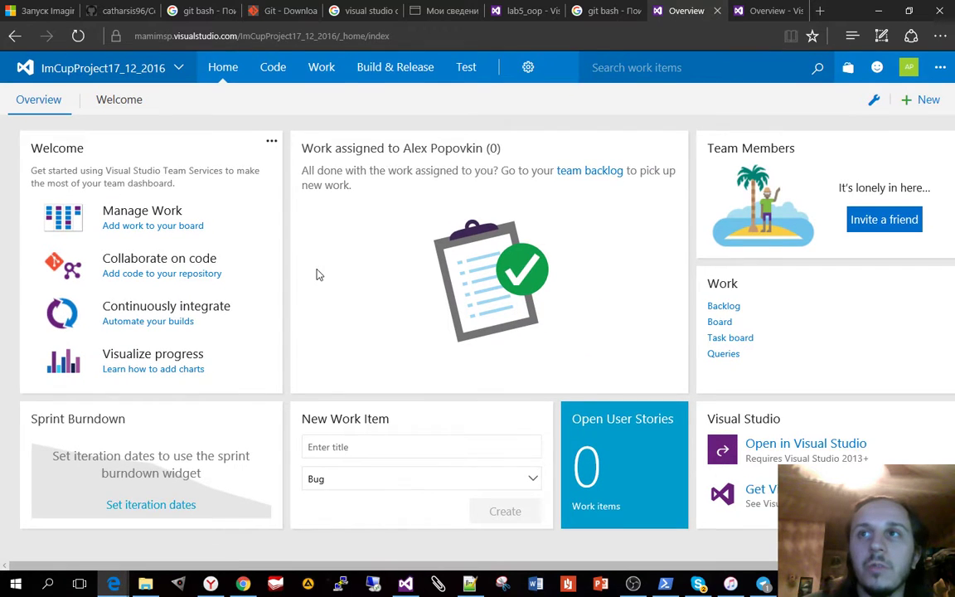
pyautogui.hotkey('ctrl', '-')
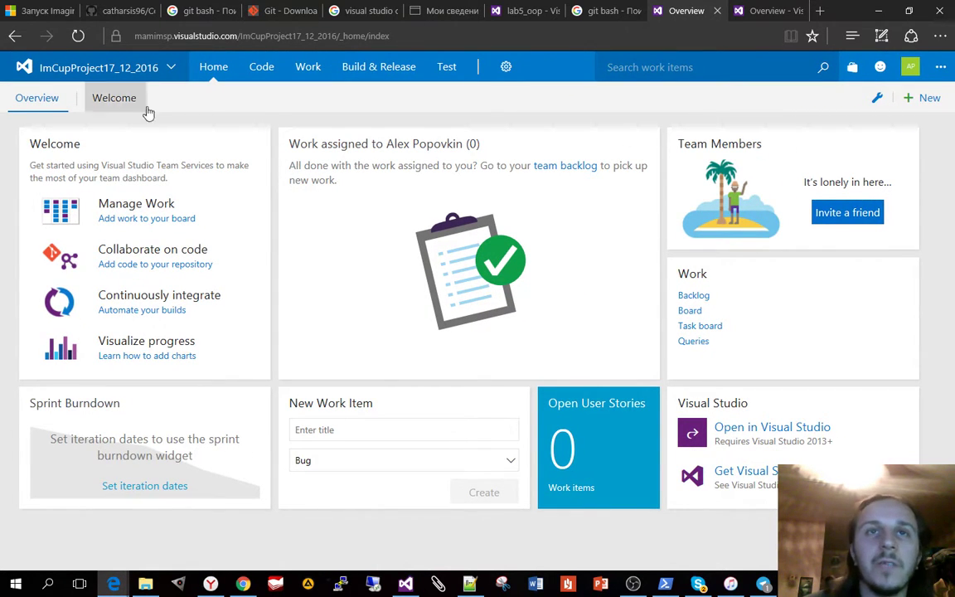
pyautogui.click(262, 73)
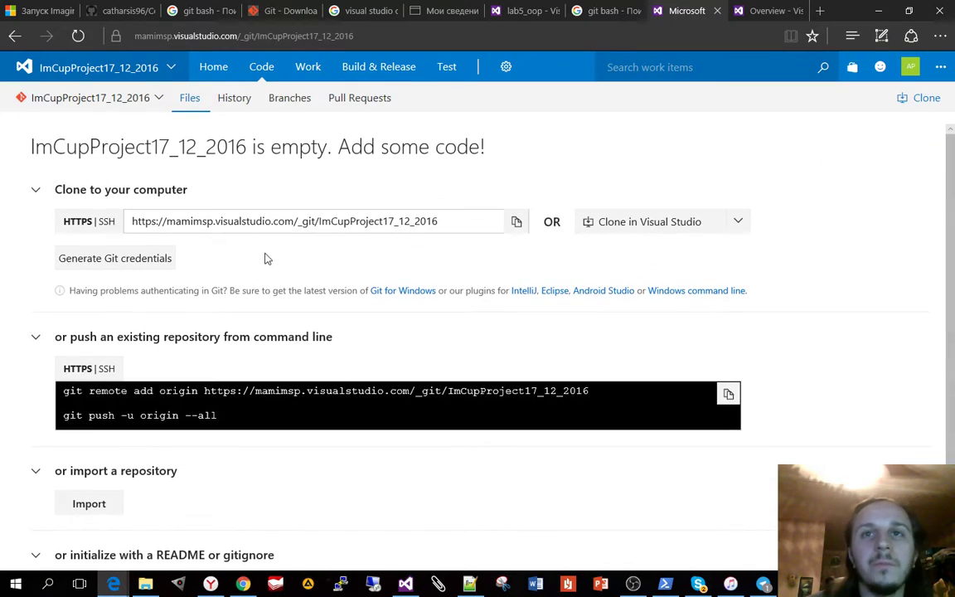
pyautogui.click(666, 585)
# Move into the ConsoleApp24 folder and run git init there.
pyautogui.write('cd ..')
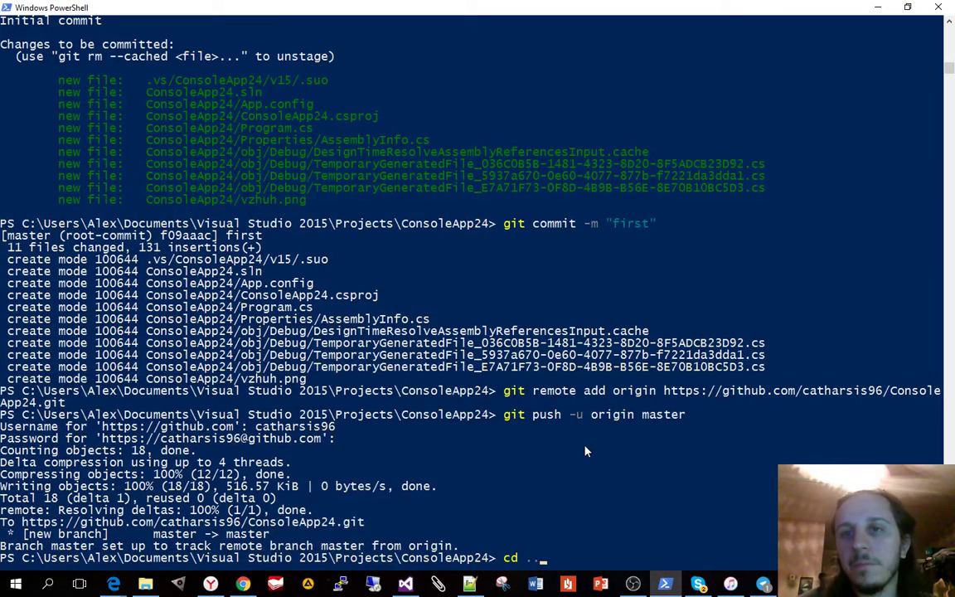
pyautogui.press('Return')
pyautogui.write('ls')
pyautogui.press('Return')
pyautogui.write('cd c')
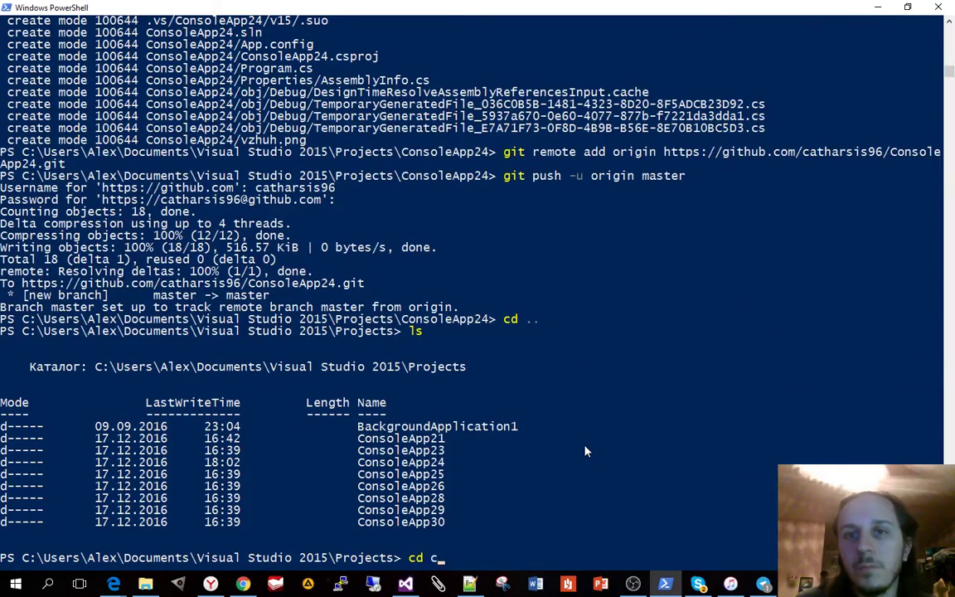
pyautogui.write('on')
pyautogui.press('Tab')
pyautogui.press('BackSpace')
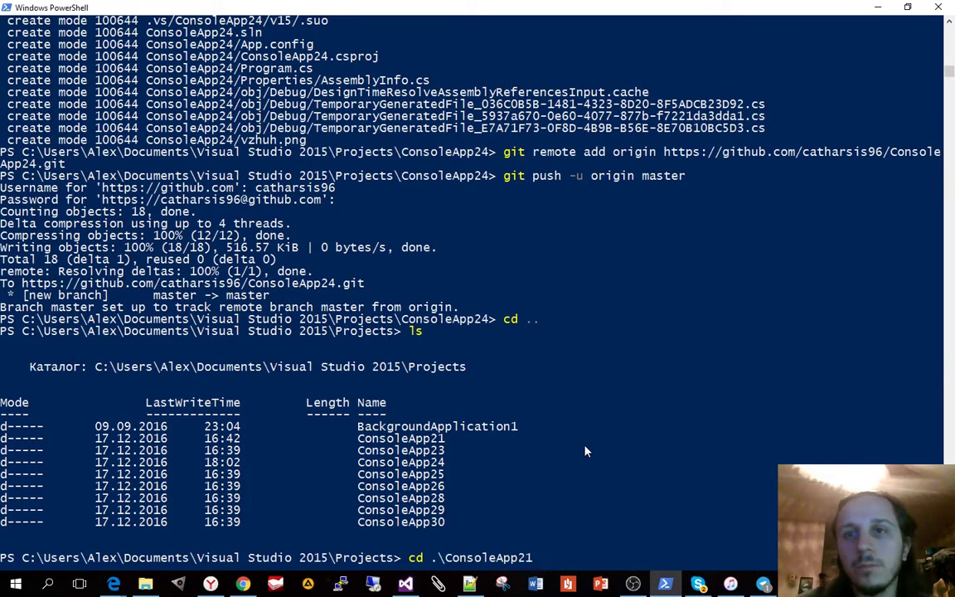
pyautogui.press('BackSpace')
pyautogui.write('4')
pyautogui.press('Return')
pyautogui.write('ls')
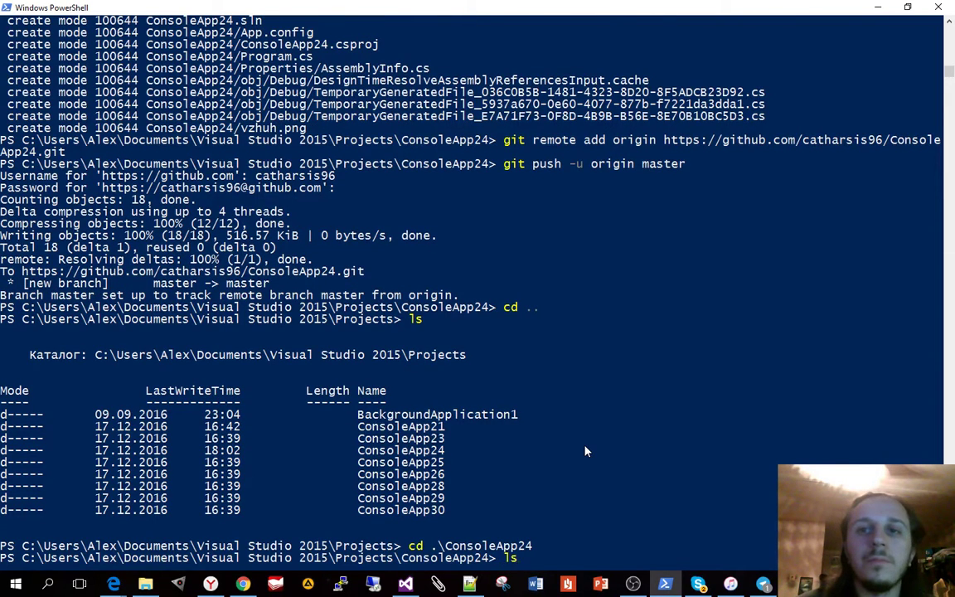
pyautogui.press('Return')
pyautogui.write('git i')
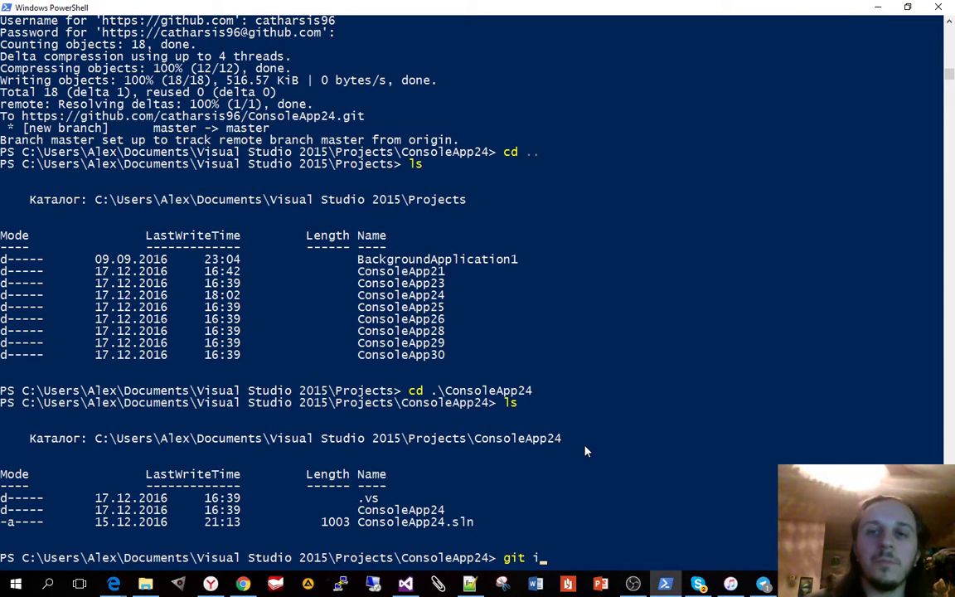
pyautogui.write('nit')
pyautogui.press('Return')
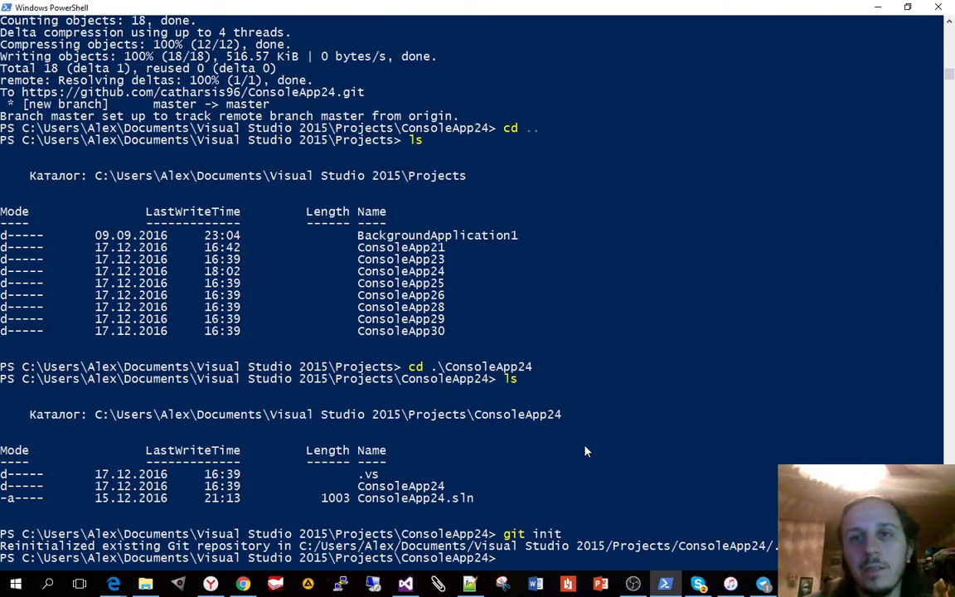
# Switch to the ConsoleApp25 folder, initialize a git repository, and check git status.
pyautogui.write('cd ..')
pyautogui.press('Return')
pyautogui.write('cd co')
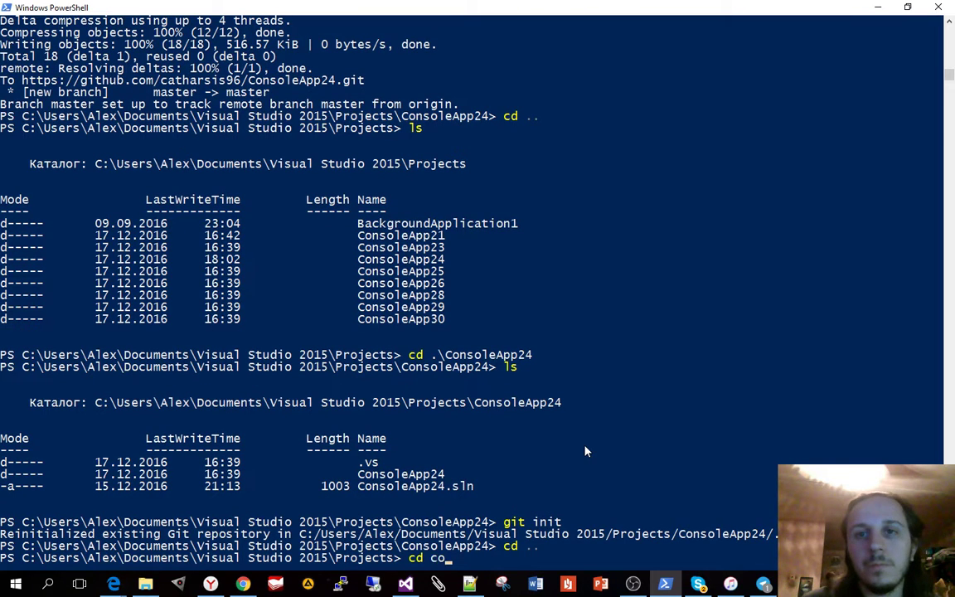
pyautogui.write('.\\ConsoleApp25')
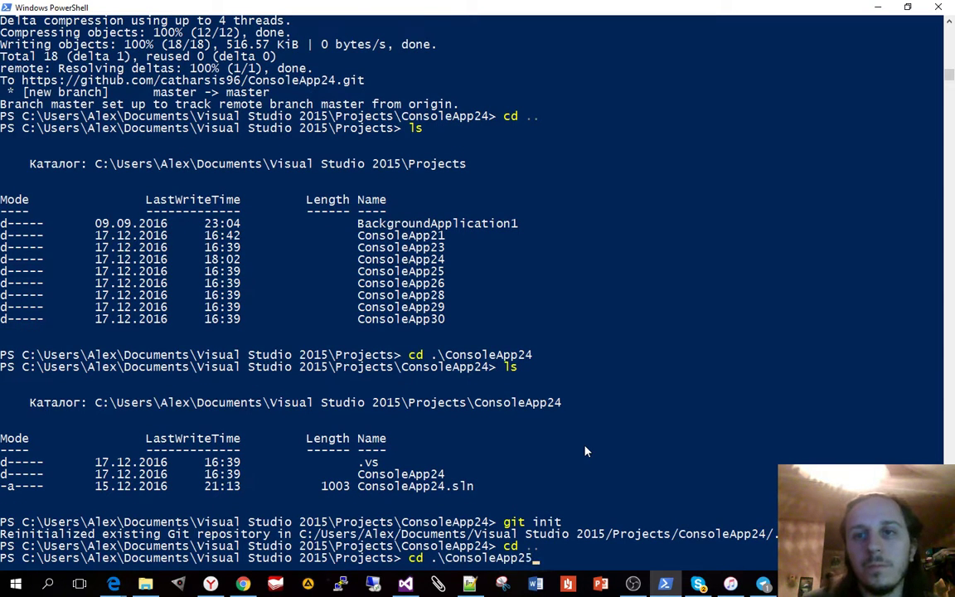
pyautogui.press('Return')
pyautogui.press('Up')
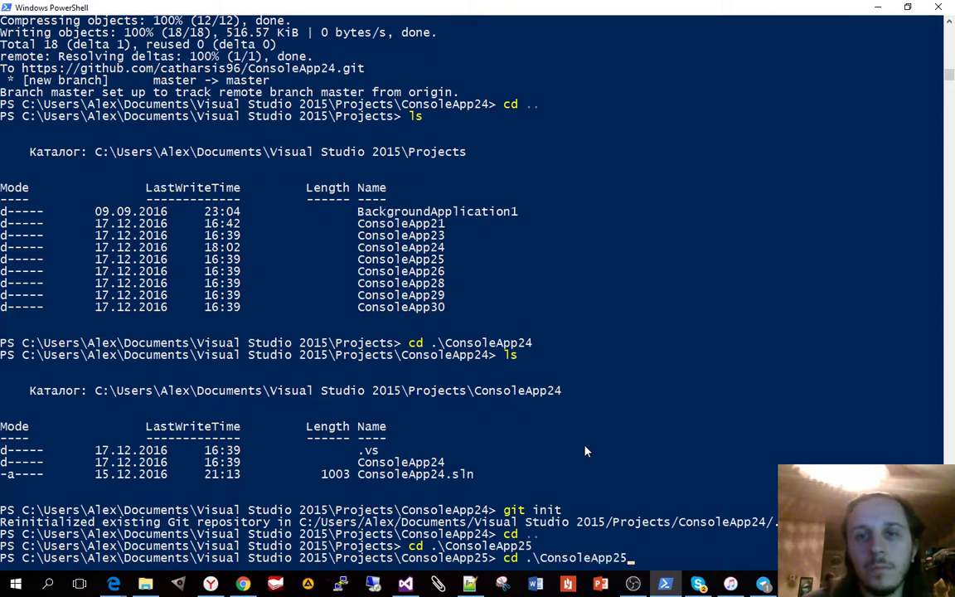
pyautogui.press('Up')
pyautogui.press('Up')
pyautogui.press('Return')
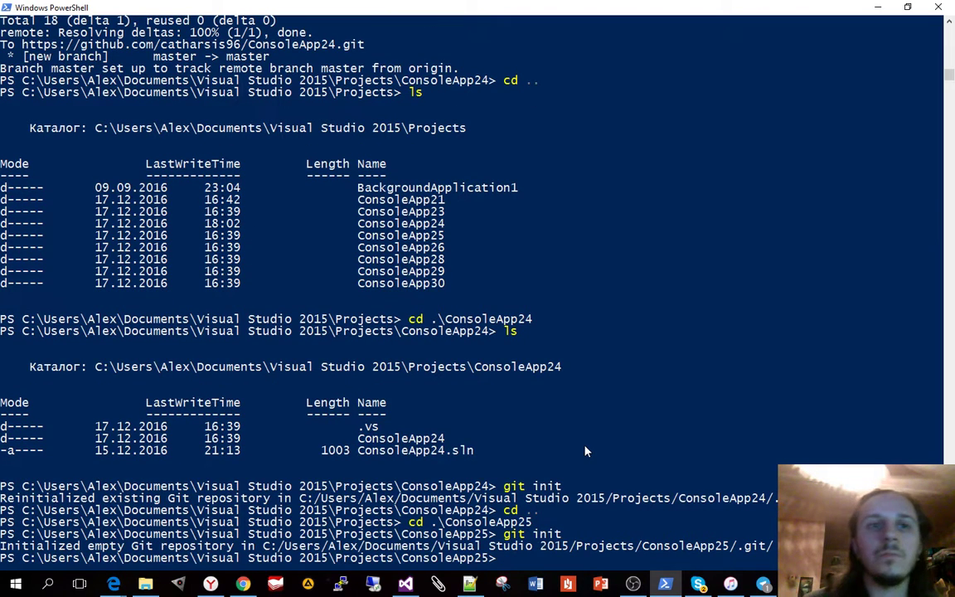
pyautogui.write('git ')
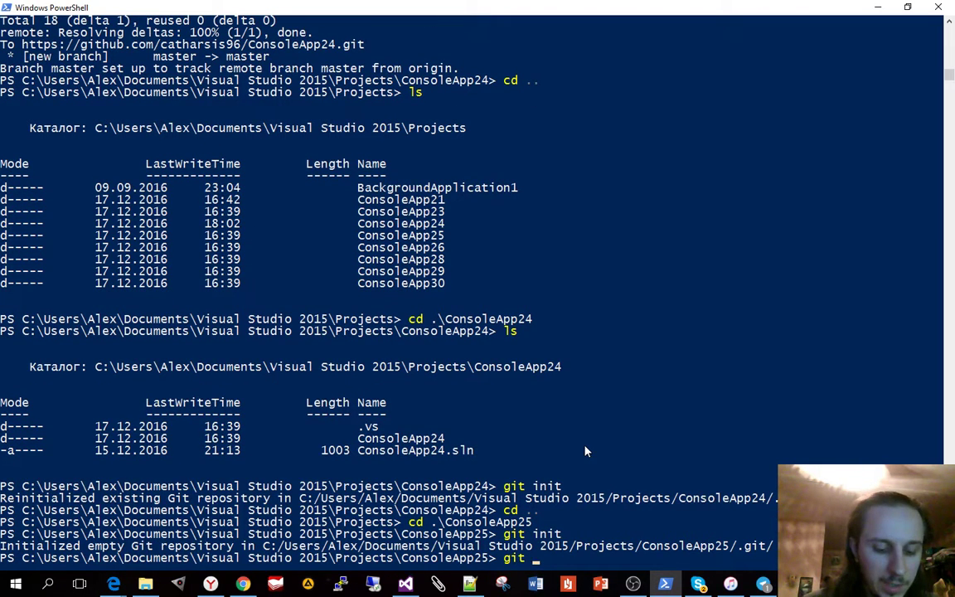
pyautogui.write('stat')
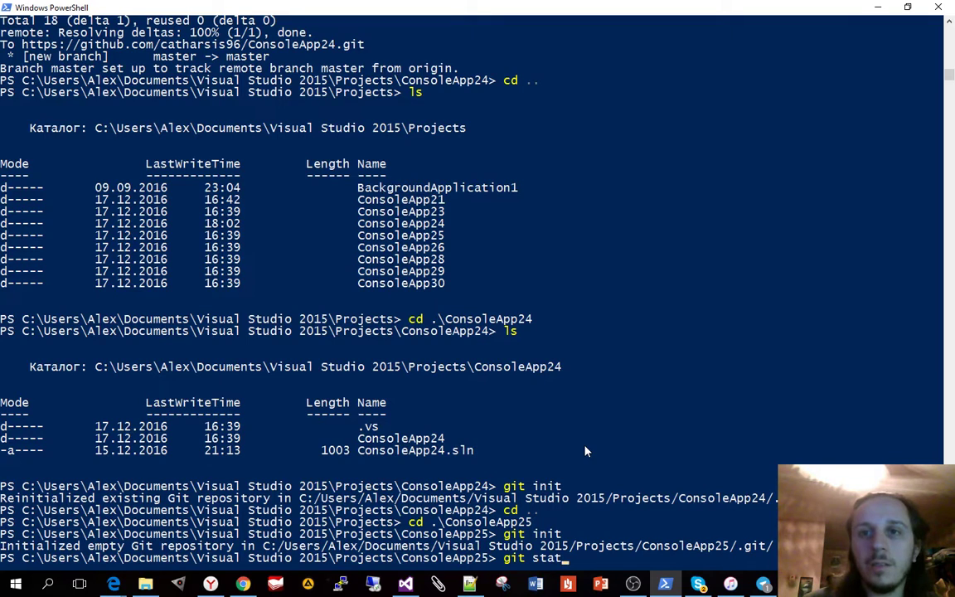
pyautogui.write('us')
pyautogui.press('Return')
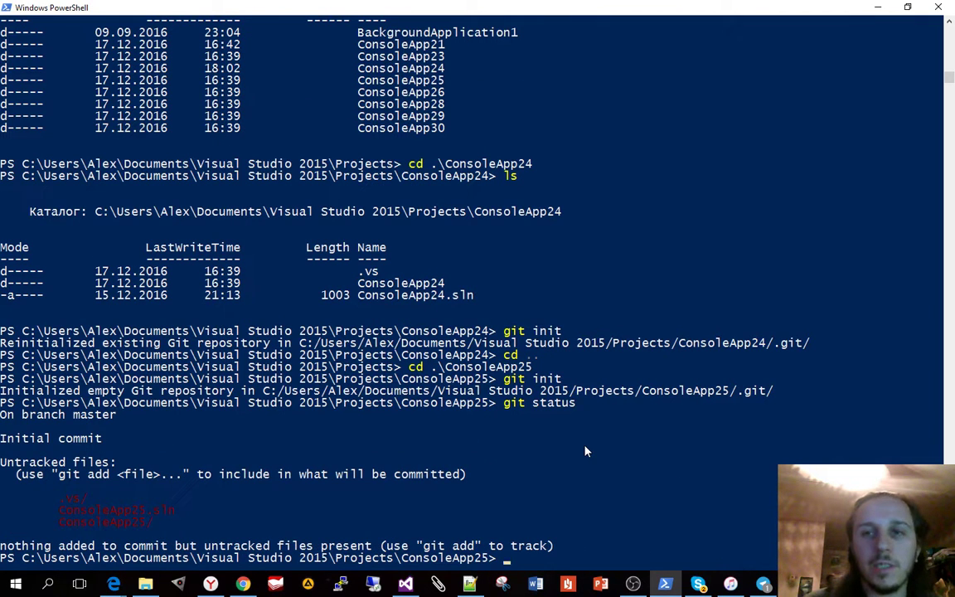
# Stage all files with git add -A and commit them with message "hey".
pyautogui.write('g')
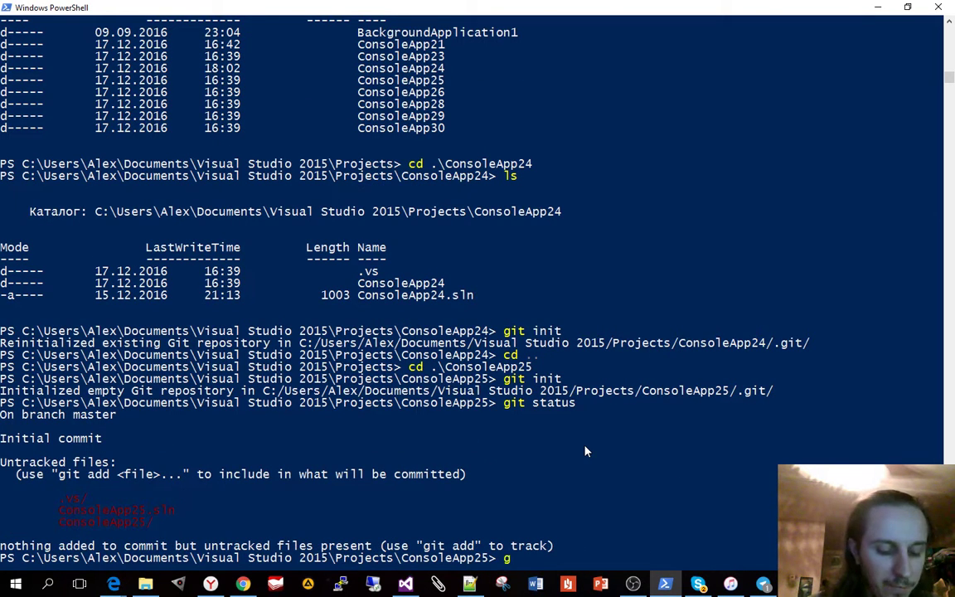
pyautogui.write('it add')
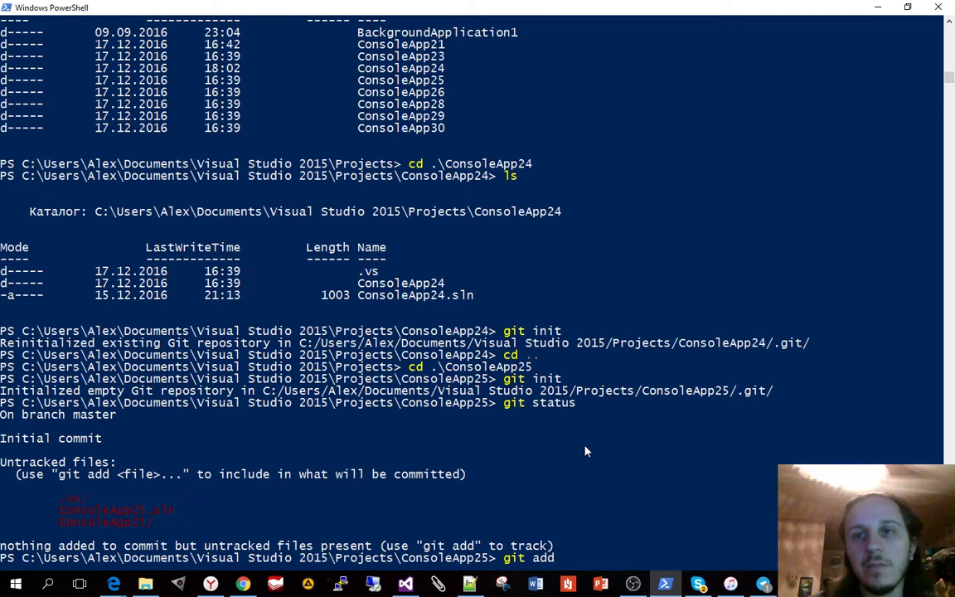
pyautogui.write(' -A')
pyautogui.press('Return')
pyautogui.write('git status')
pyautogui.press('Return')
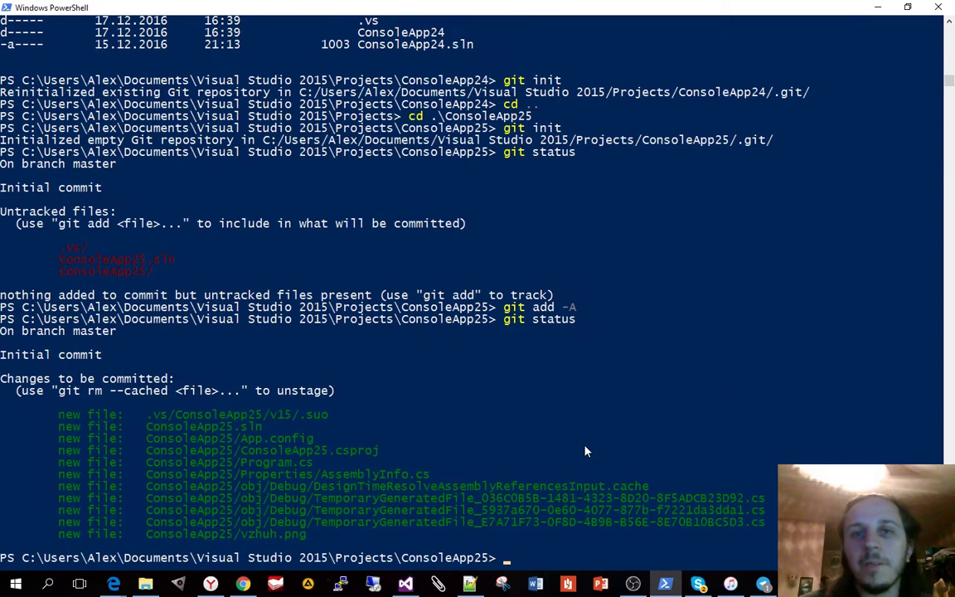
pyautogui.write('gi')
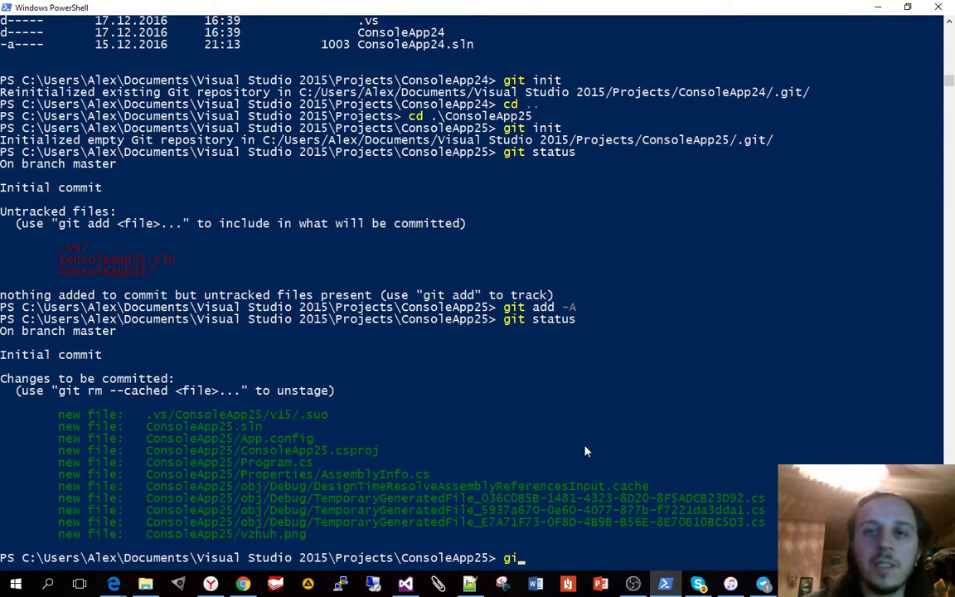
pyautogui.write('t commit')
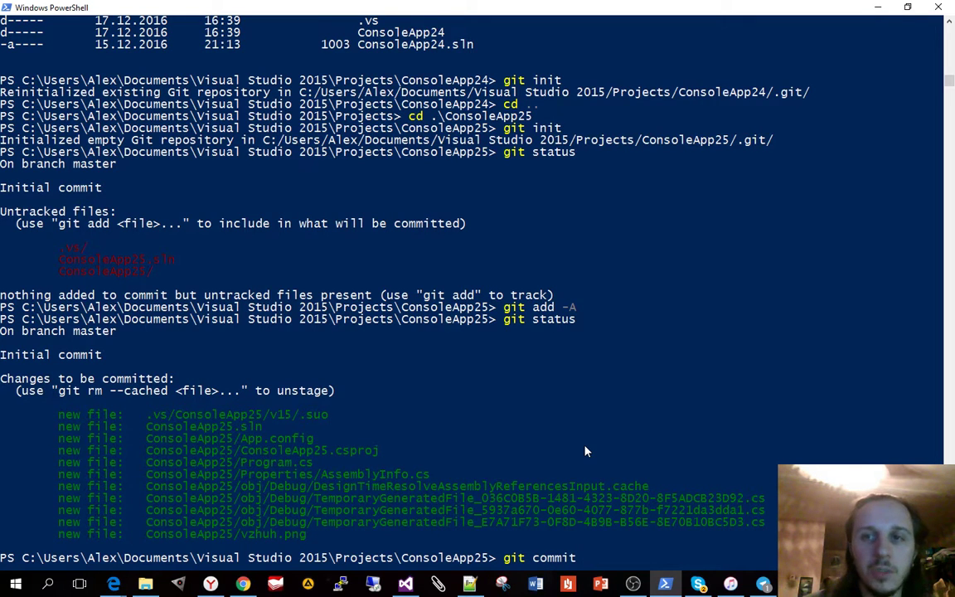
pyautogui.write(' -m ""')
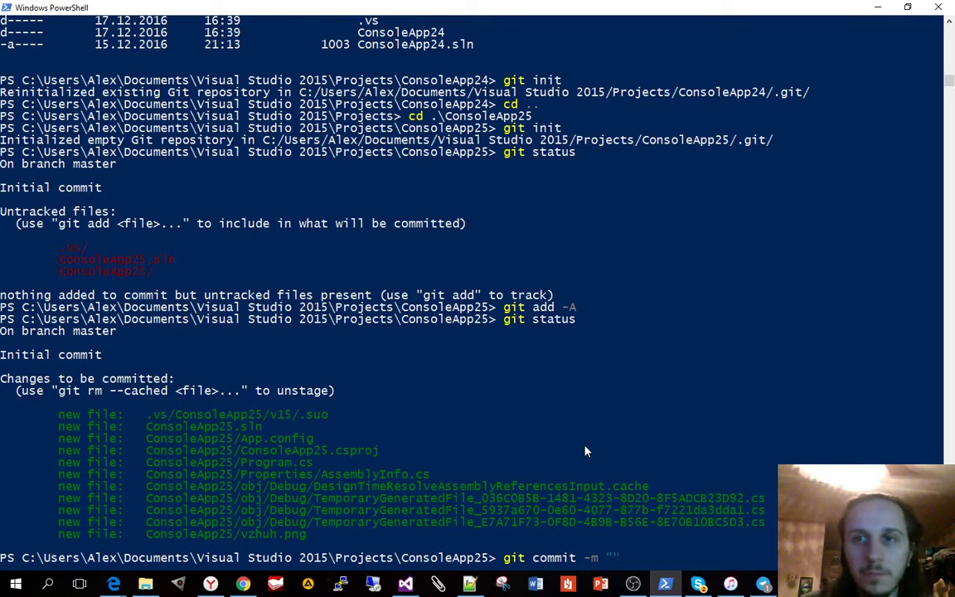
pyautogui.write('hey')
pyautogui.press('Return')
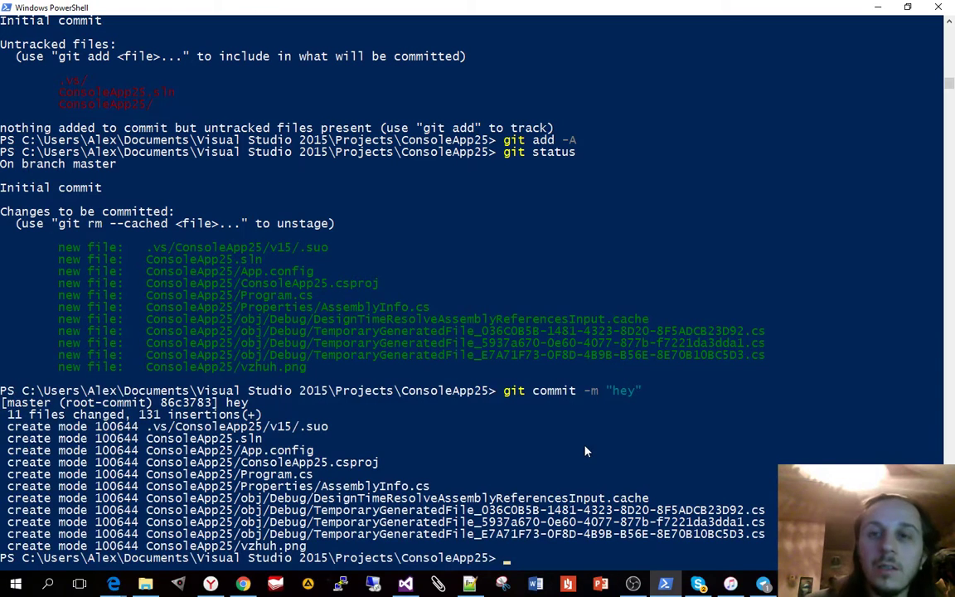
pyautogui.write('git')
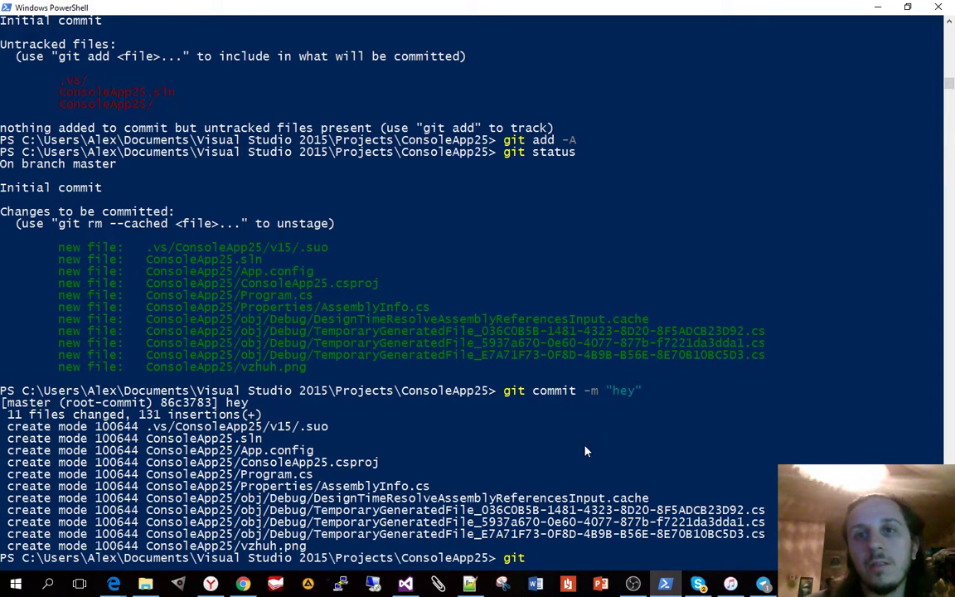
pyautogui.press('BackSpace')
pyautogui.press('BackSpace')
pyautogui.press('BackSpace')
pyautogui.press('BackSpace')
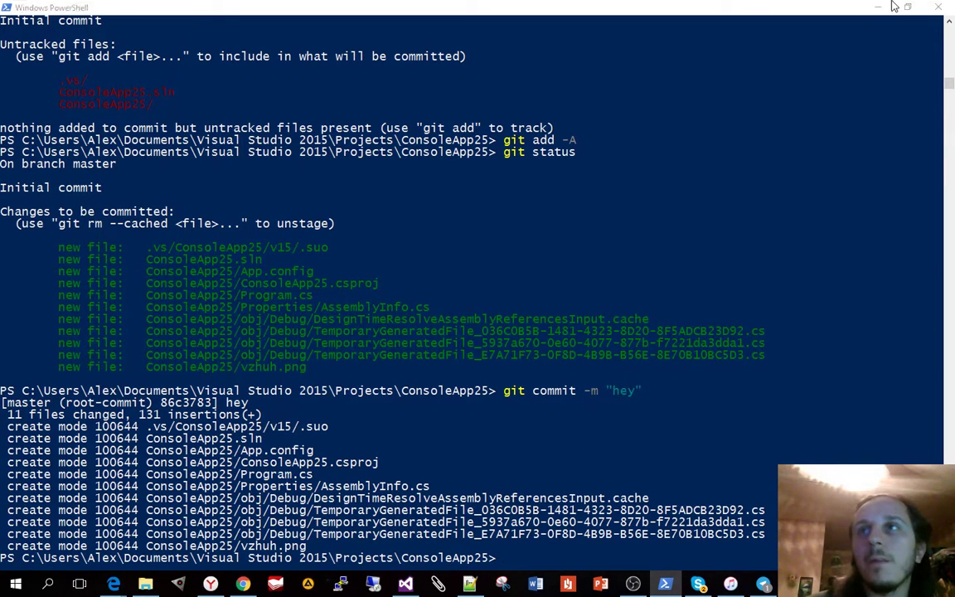
# Copy the git remote add origin command from the repository page and run it in PowerShell.
pyautogui.click(892, 6)
pyautogui.scroll(-1, 117, 384)
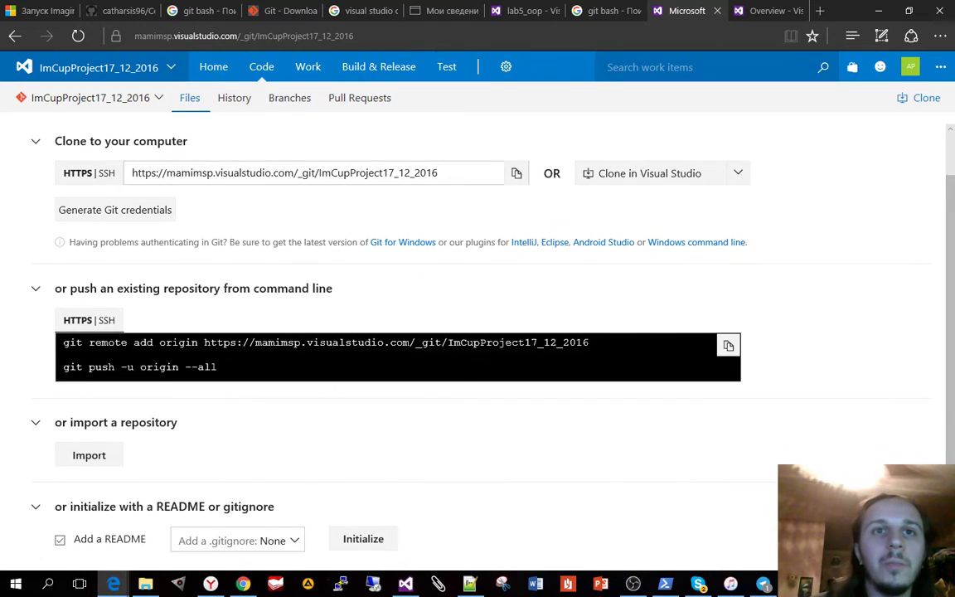
pyautogui.moveTo(63, 342); pyautogui.dragTo(589, 342)
pyautogui.hotkey('ctrl', 'c')
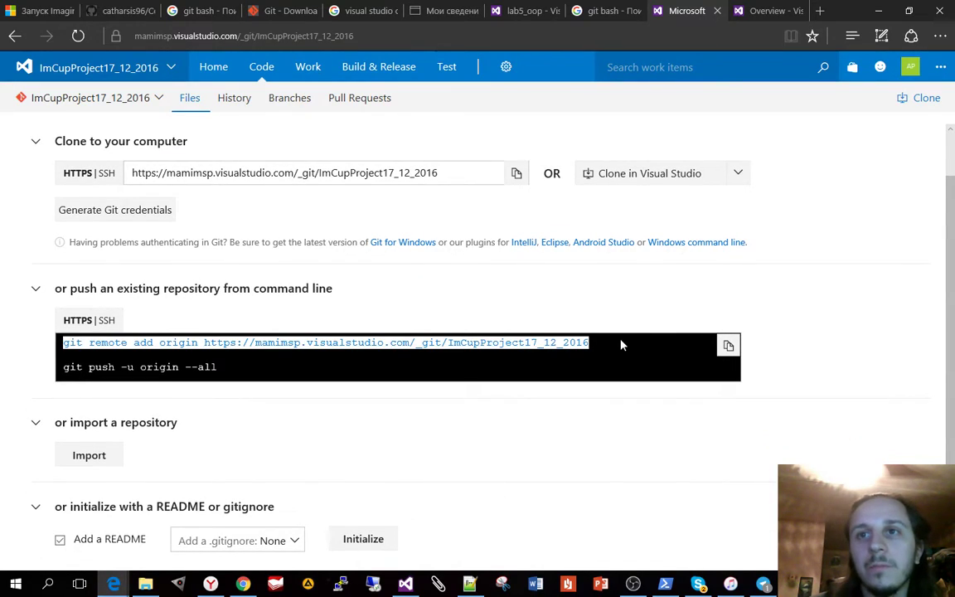
pyautogui.click(665, 584)
pyautogui.rightClick(670, 446)
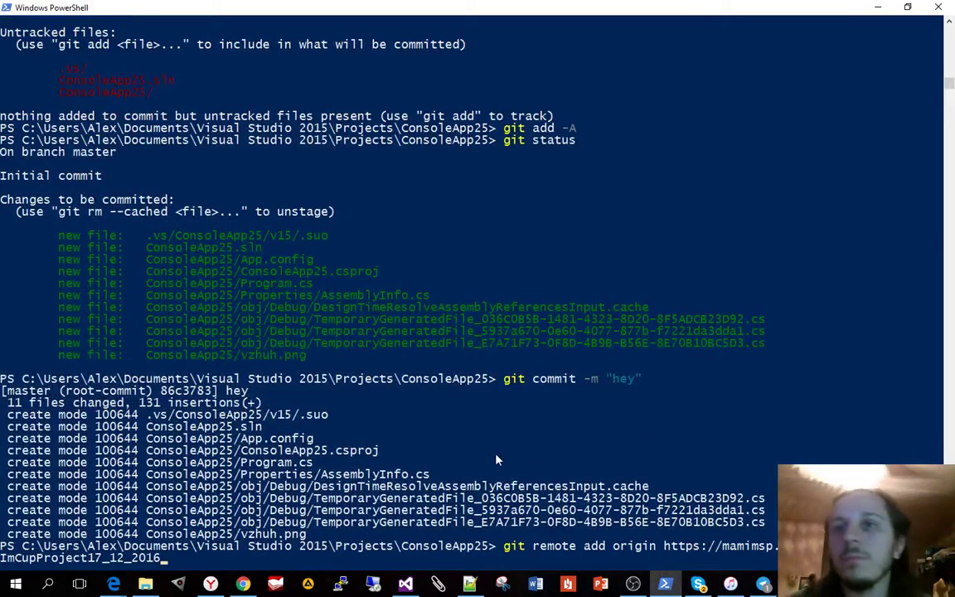
pyautogui.press('Return')
# Run the git push -u origin --all command copied from the repository page.
pyautogui.click(878, 7)
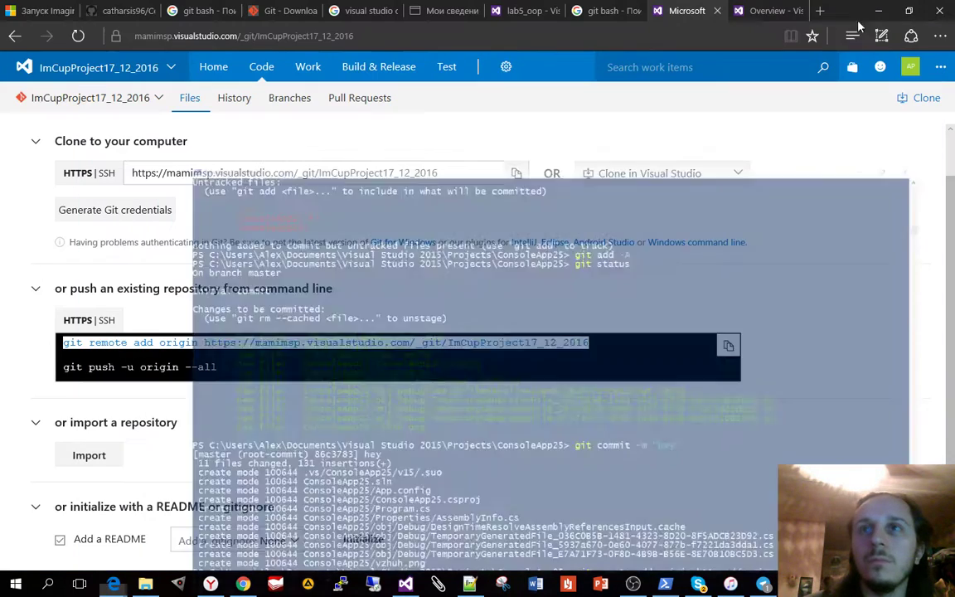
pyautogui.moveTo(63, 343)
pyautogui.mouseDown()
pyautogui.moveTo(197, 366)
pyautogui.moveTo(63, 366)
pyautogui.mouseUp()
pyautogui.click(184, 458)
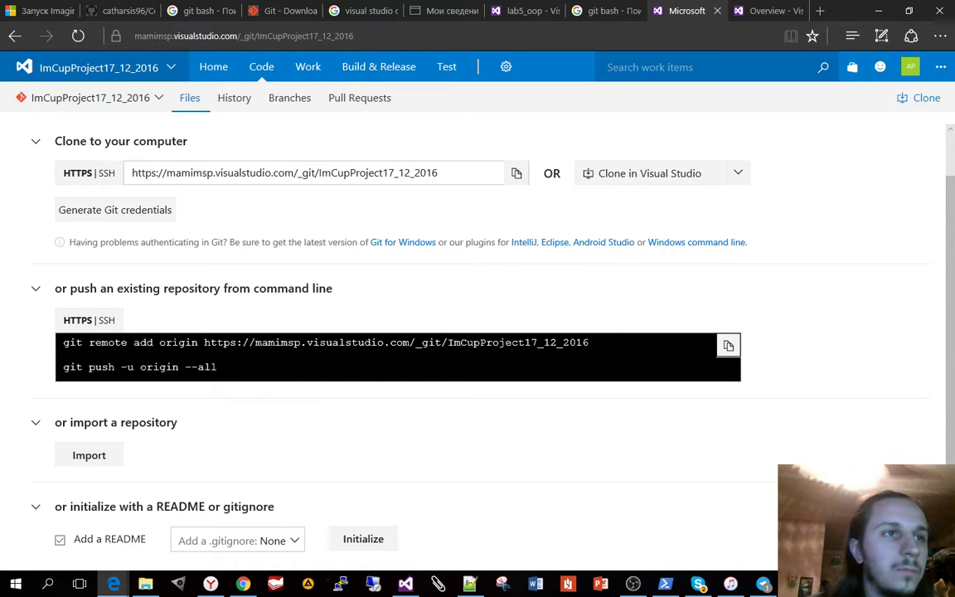
pyautogui.scroll(1, 157, 418)
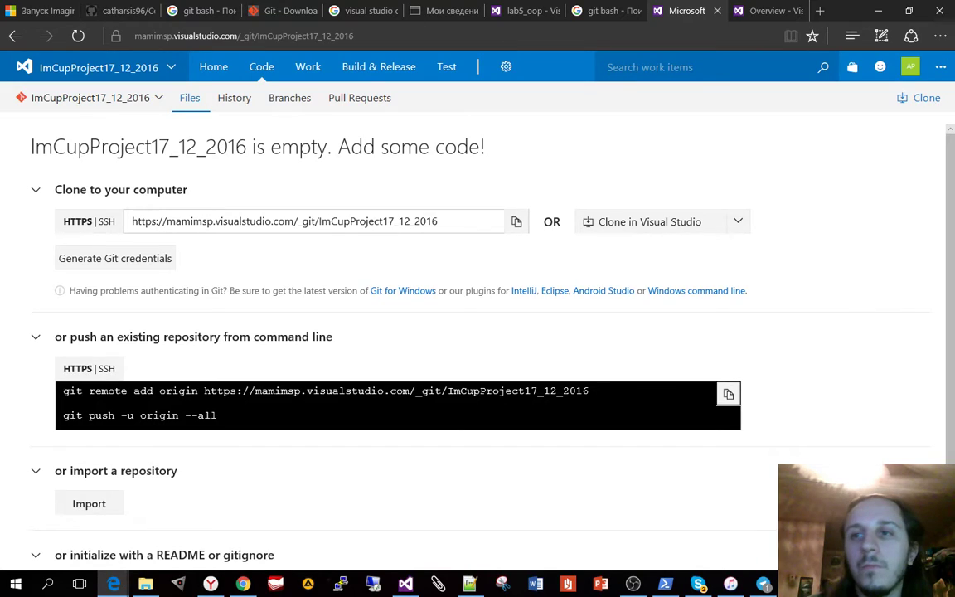
pyautogui.moveTo(763, 584)
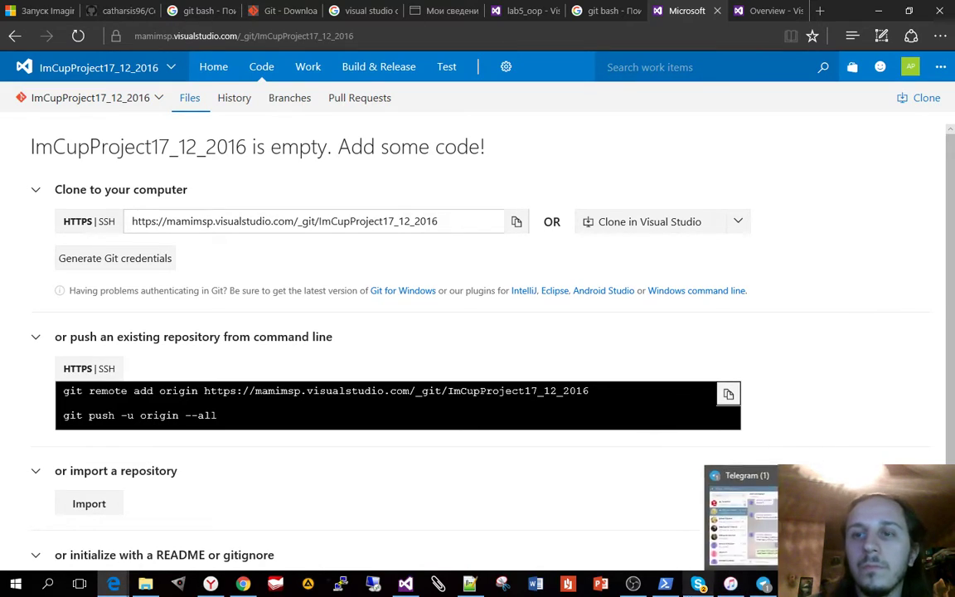
pyautogui.click(665, 584)
pyautogui.rightClick(588, 512)
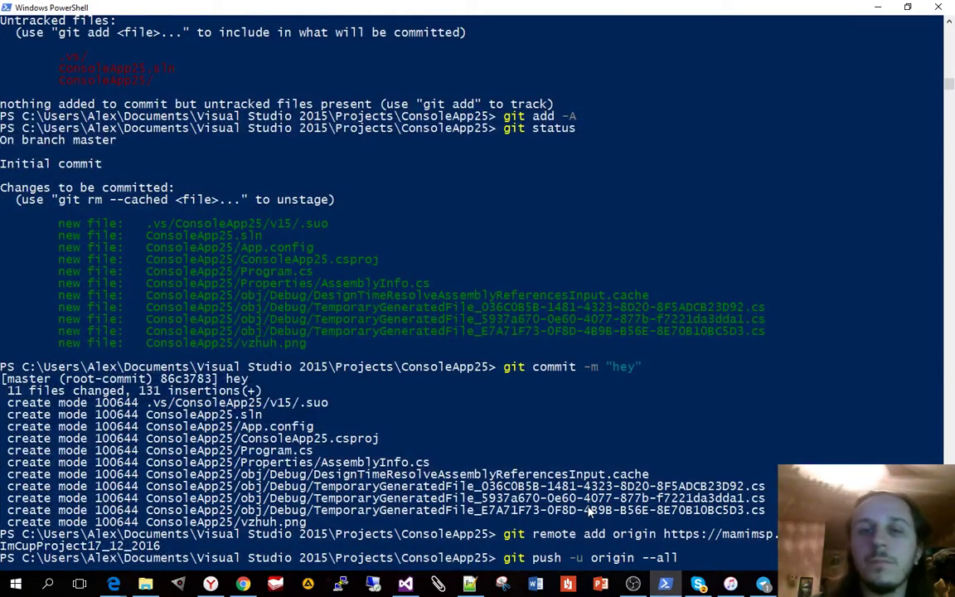
pyautogui.press('Return')
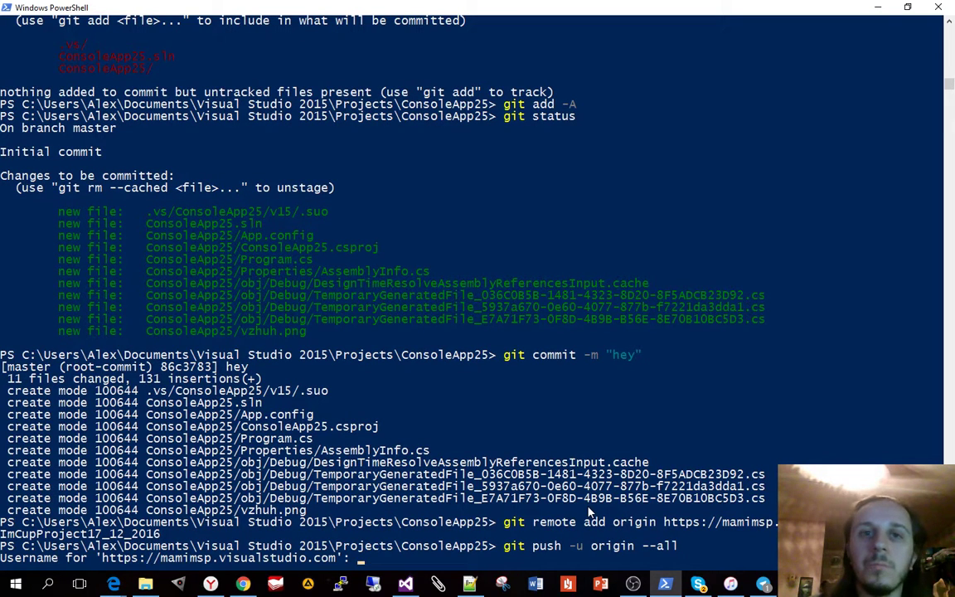
pyautogui.write('ca')
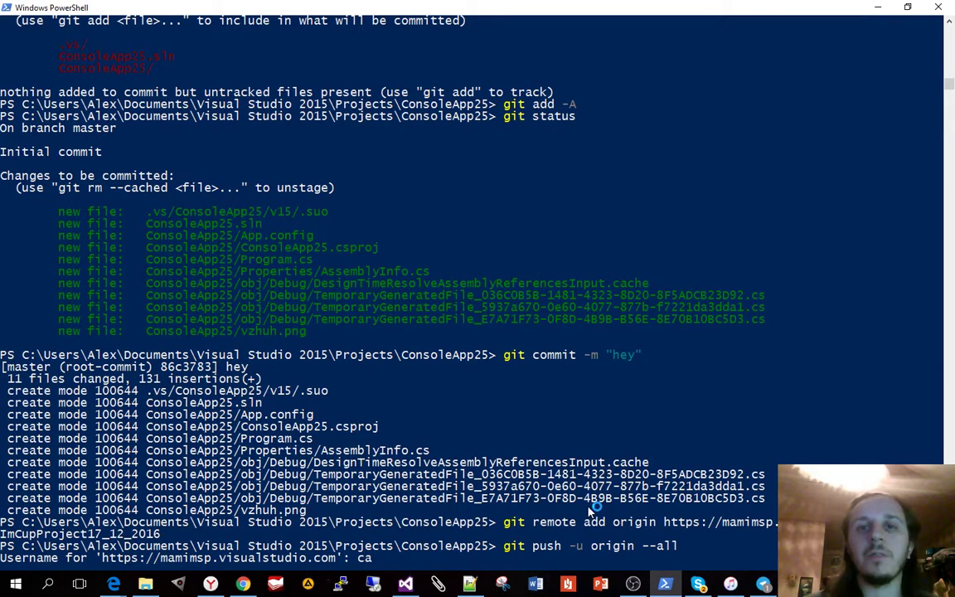
pyautogui.write('t')
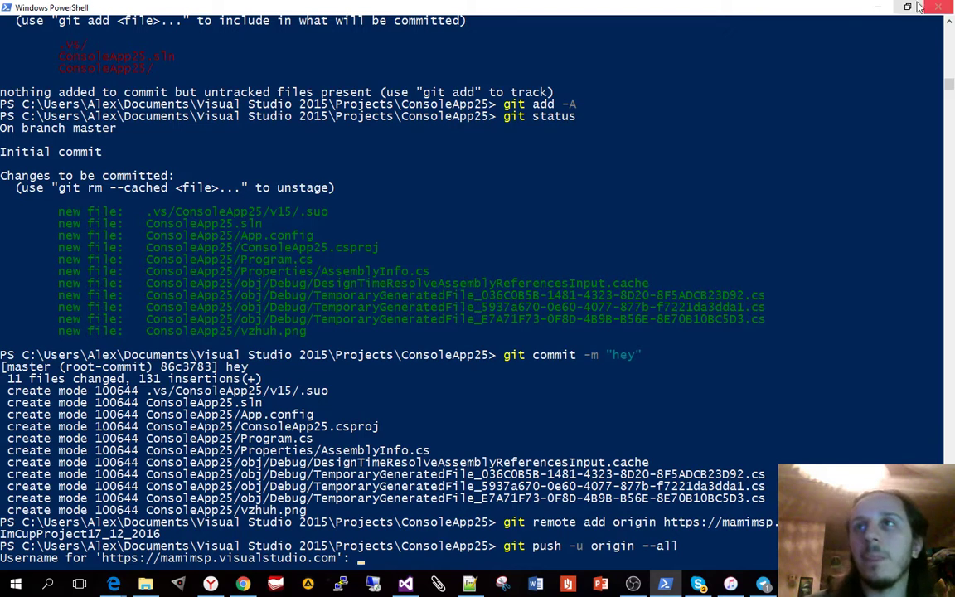
pyautogui.hotkey('alt', 'Tab')
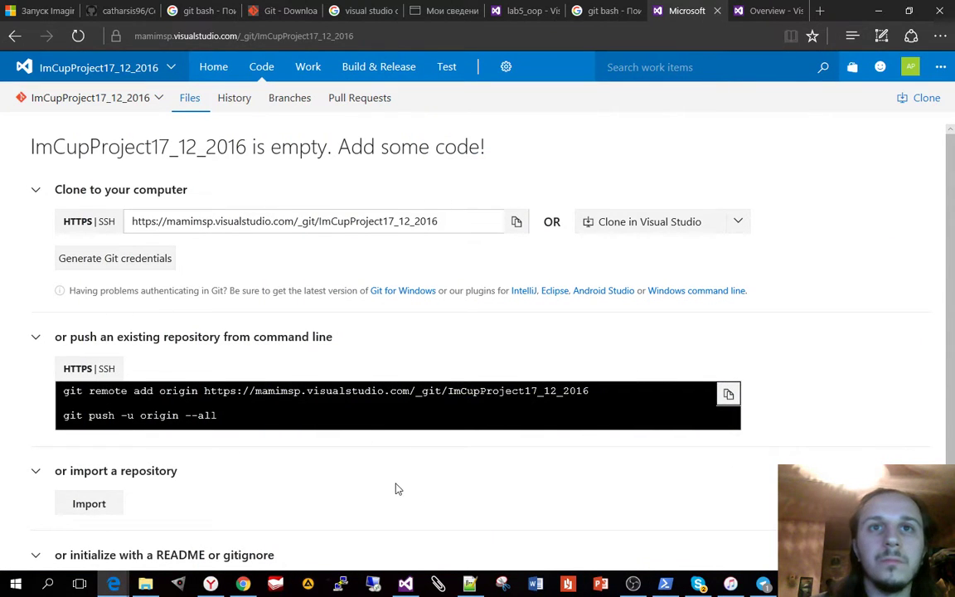
# Generate Git credentials, then answer the push's username and password prompts to upload master.
pyautogui.scroll(-1, 233, 426)
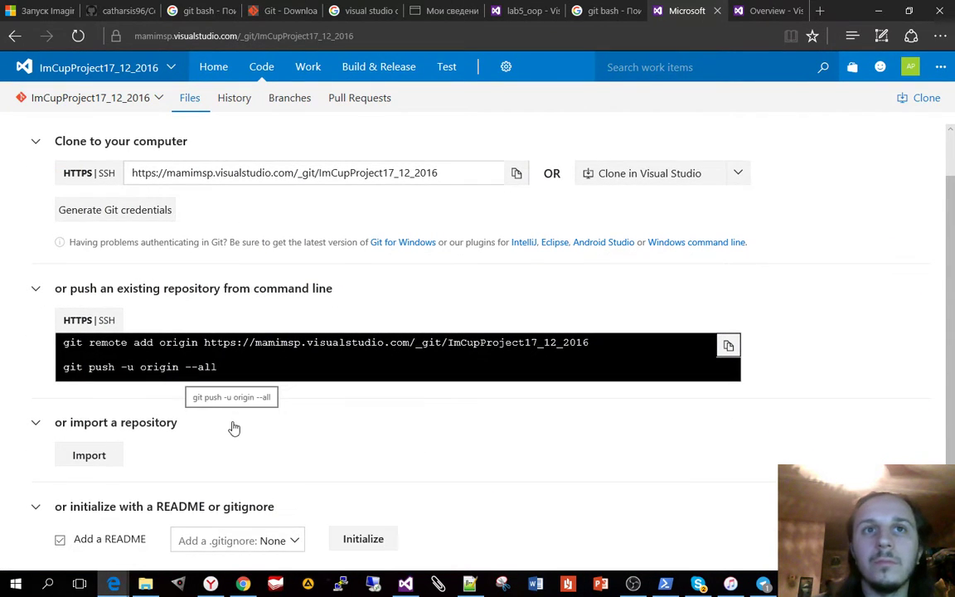
pyautogui.click(98, 217)
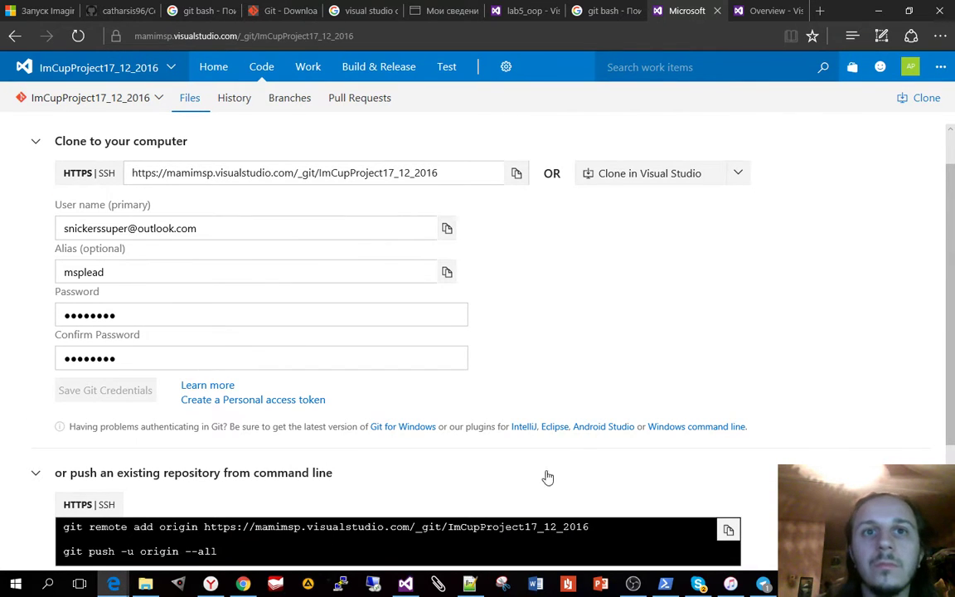
pyautogui.click(664, 583)
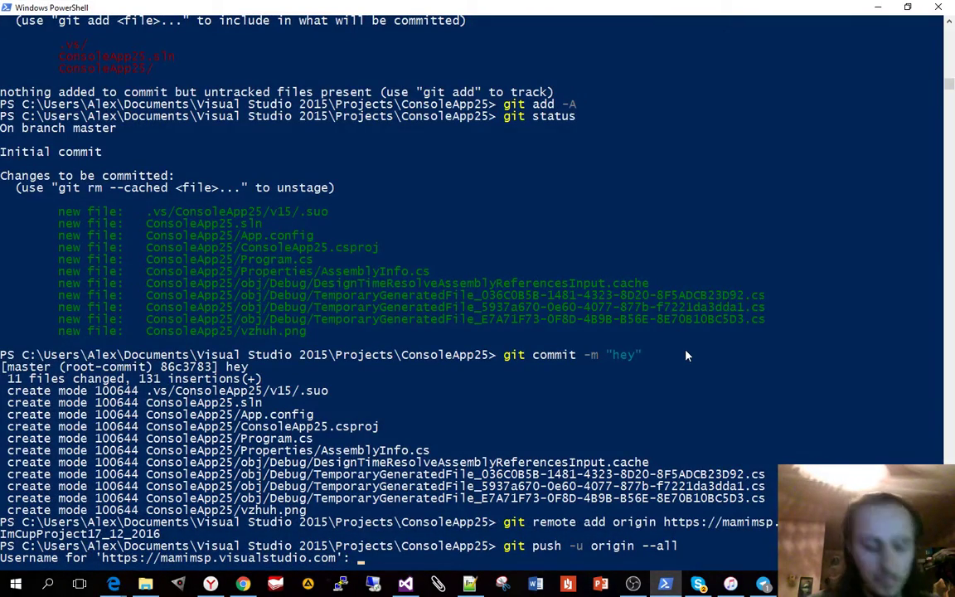
pyautogui.press('Return')
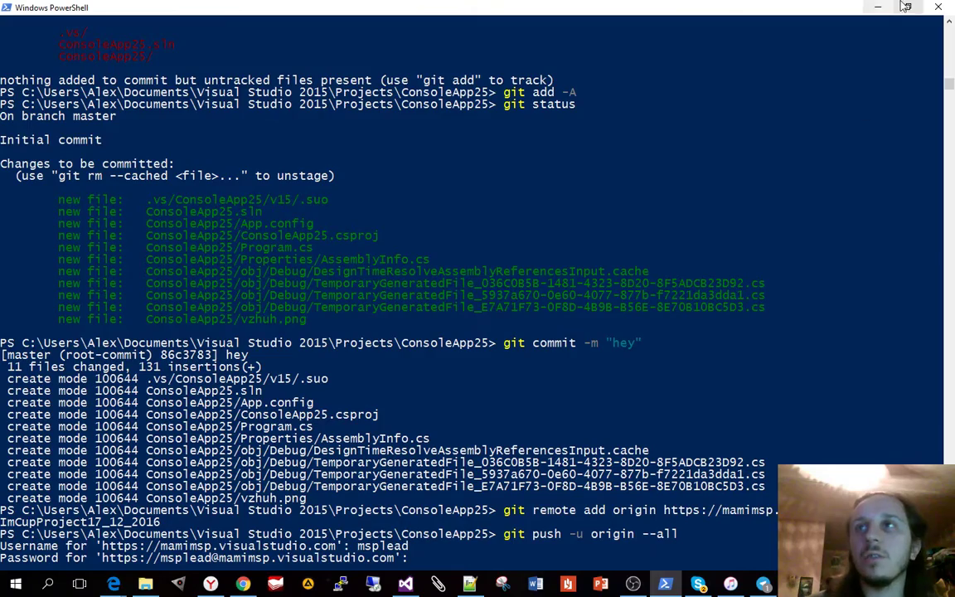
pyautogui.hotkey('alt', 'Tab')
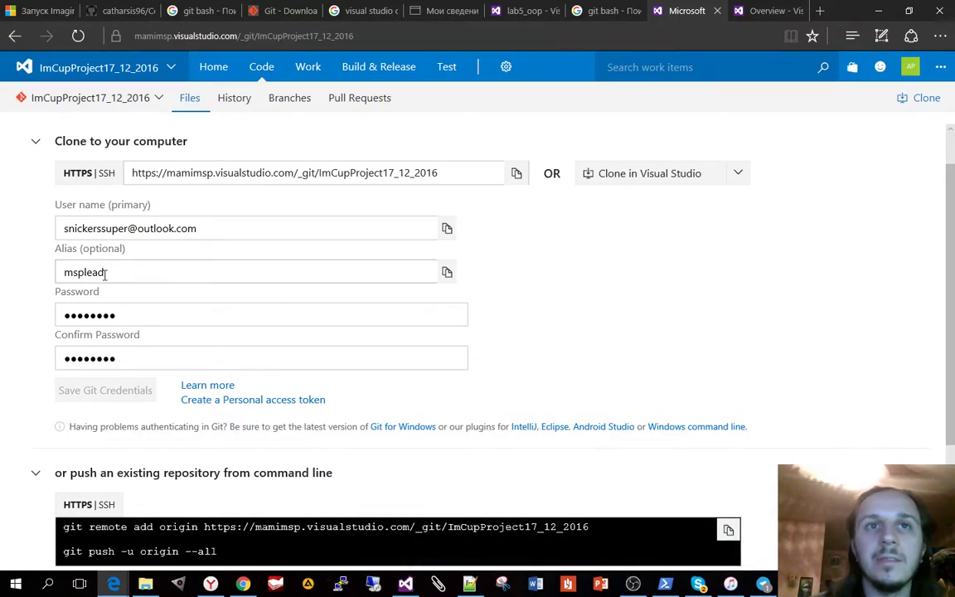
pyautogui.click(665, 583)
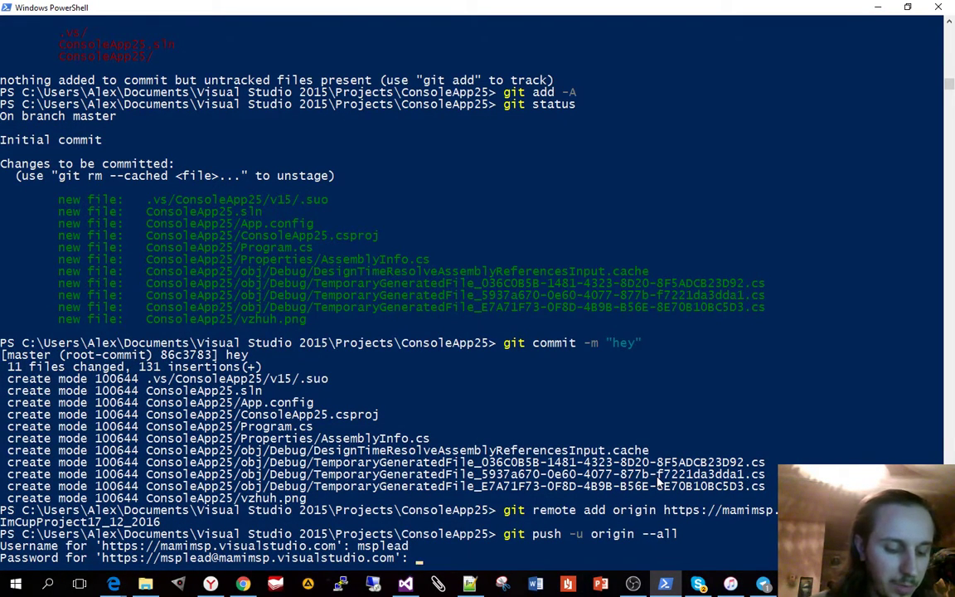
pyautogui.press('Return')
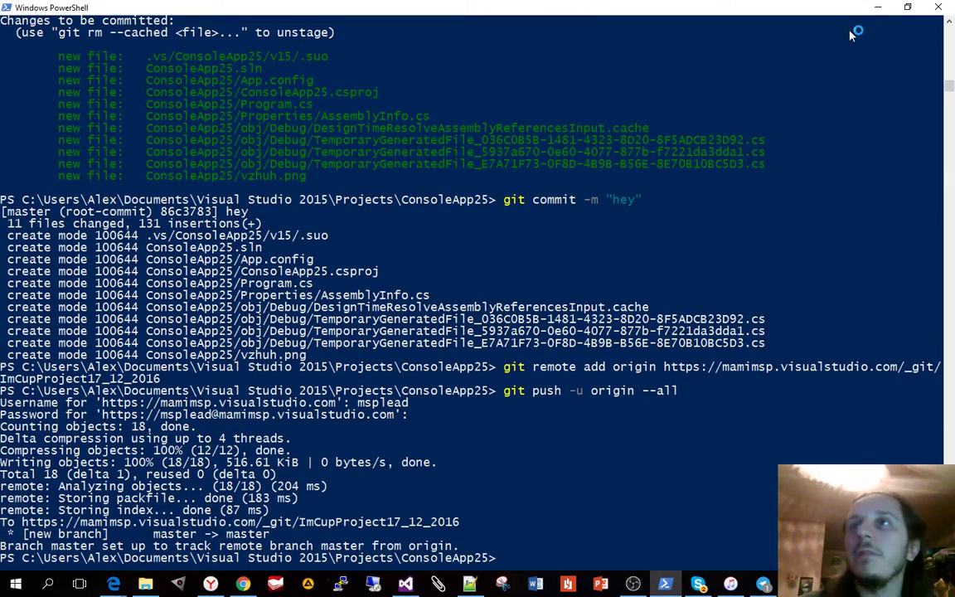
# Reload the repository page, open the ConsoleApp25 folder, and preview vzhuh.png.
pyautogui.click(878, 6)
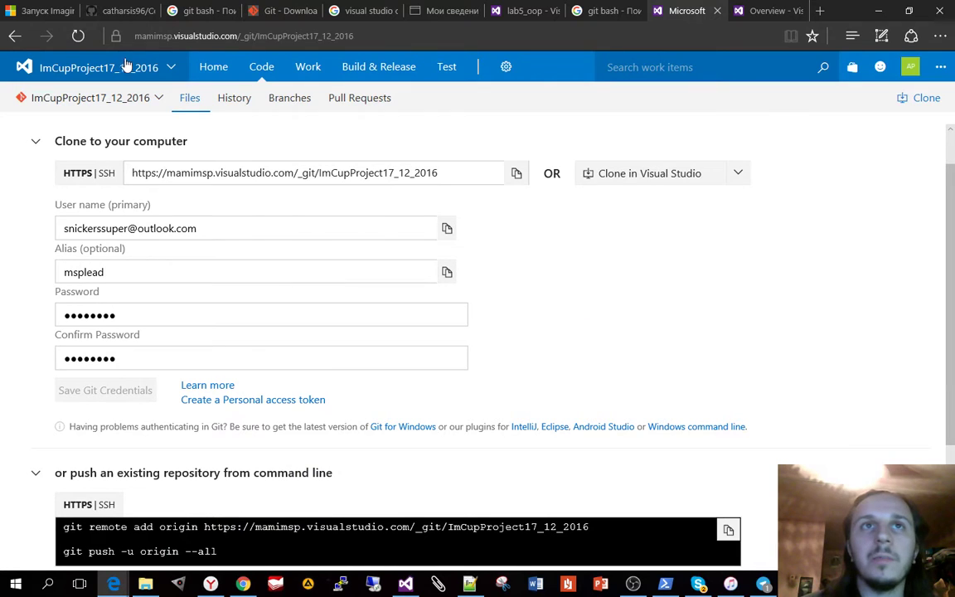
pyautogui.click(76, 37)
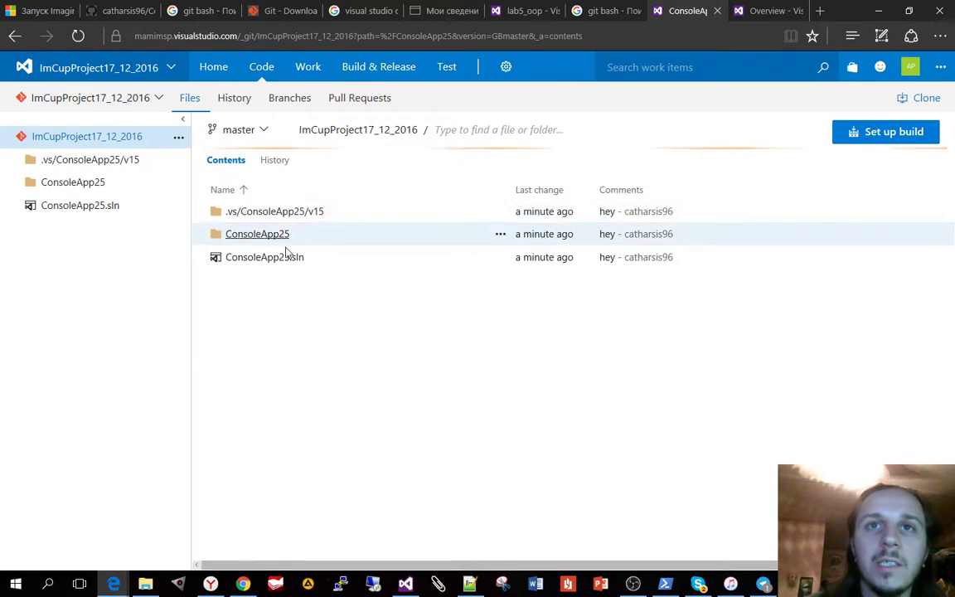
pyautogui.click(257, 234)
pyautogui.click(248, 348)
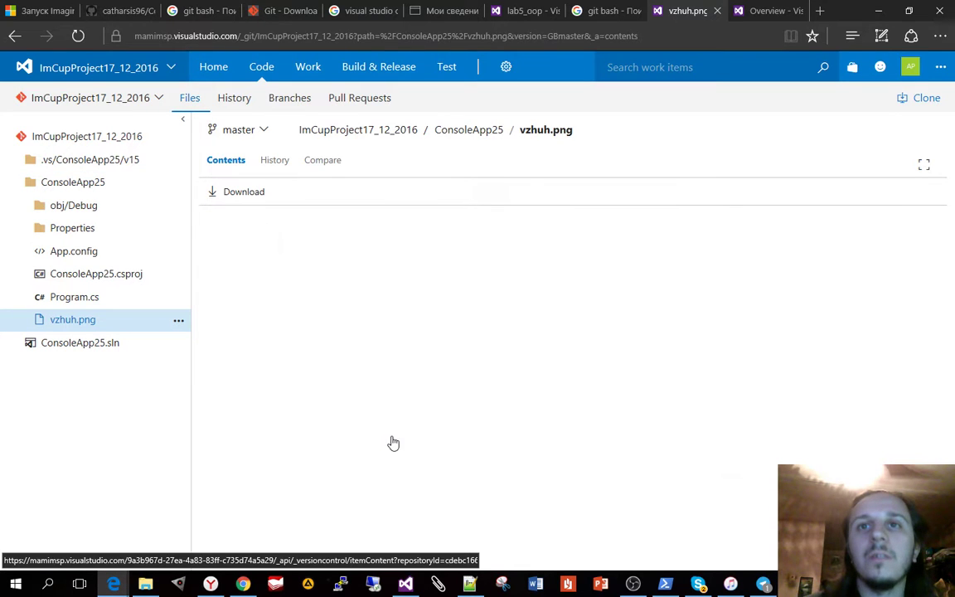
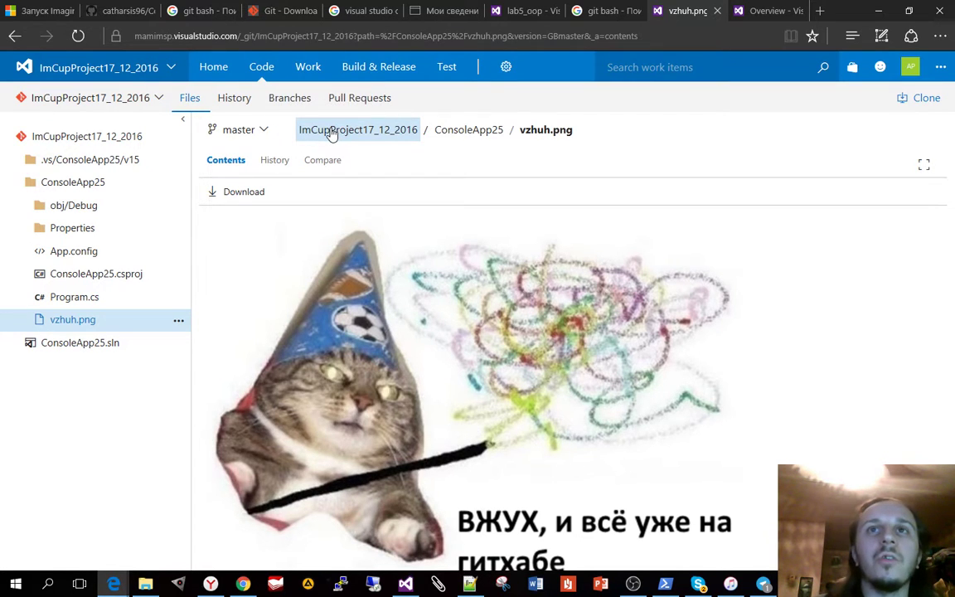
# Go to Account home and open Rooms, showing the ImCupProject1 Team Room chat.
pyautogui.click(121, 69)
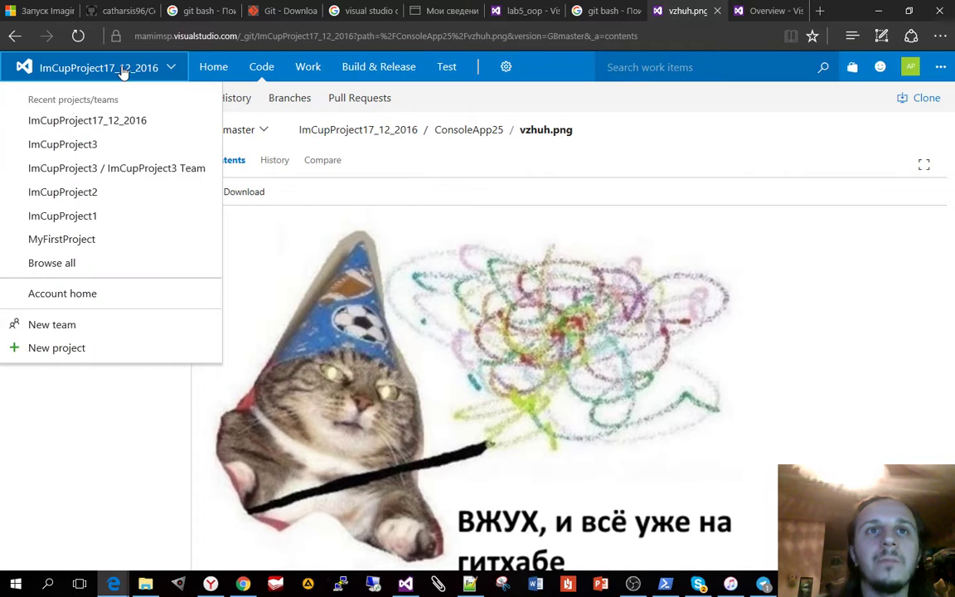
pyautogui.click(98, 291)
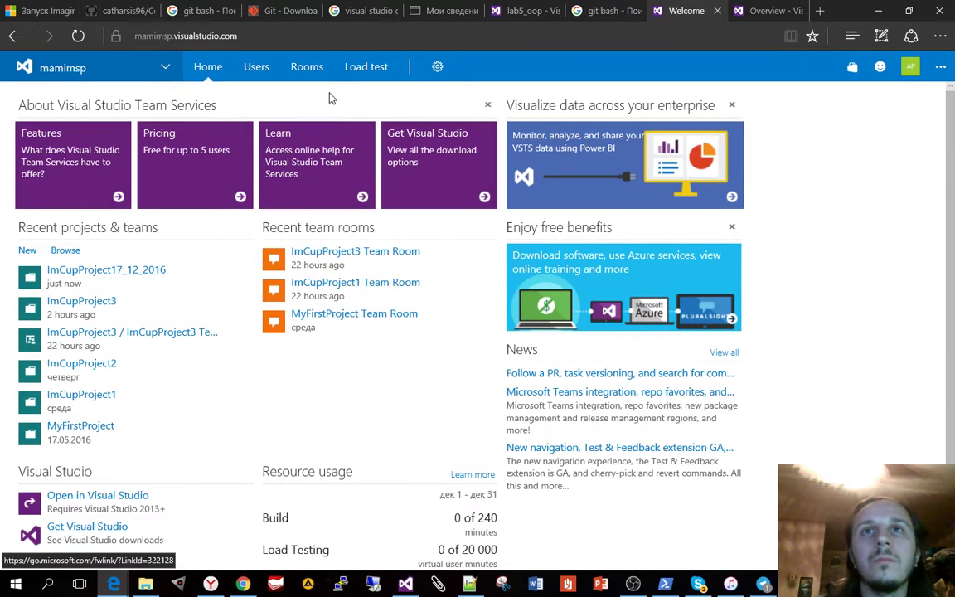
pyautogui.click(303, 67)
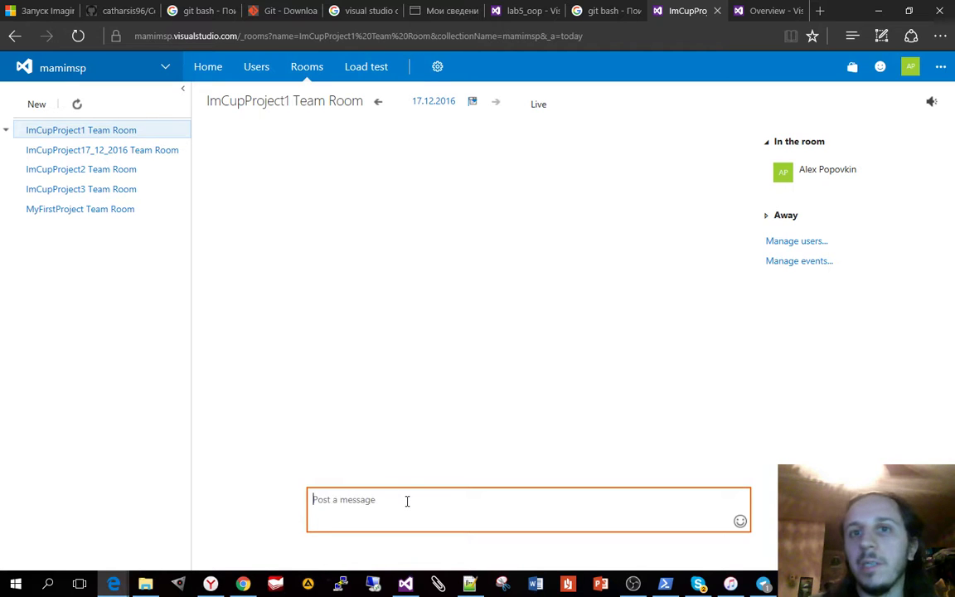
# Post the message "как у вас там дела?" in the ImCupProject1 Team Room.
pyautogui.write('как у вас там дела?')
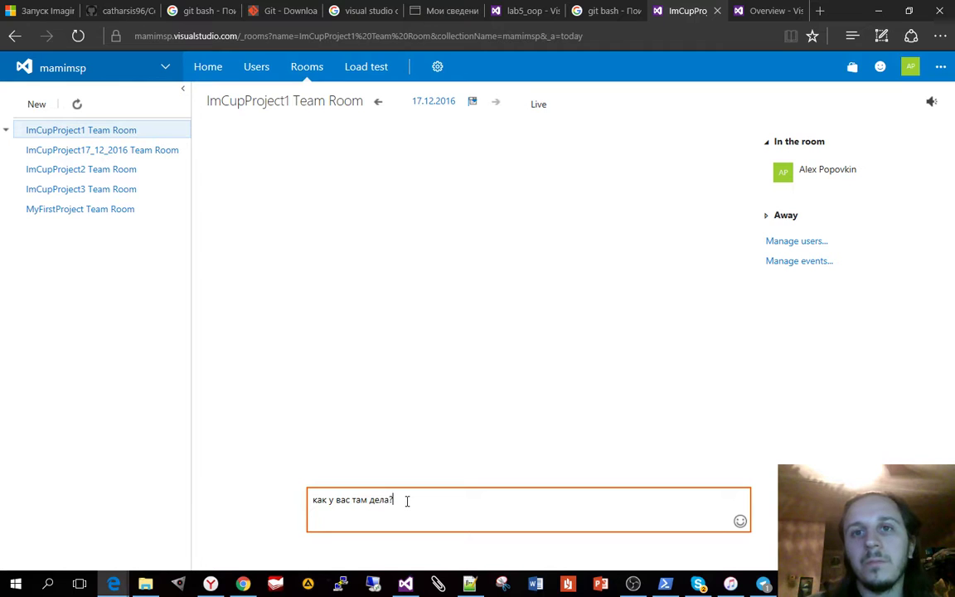
pyautogui.press('Return')
pyautogui.click(415, 407)
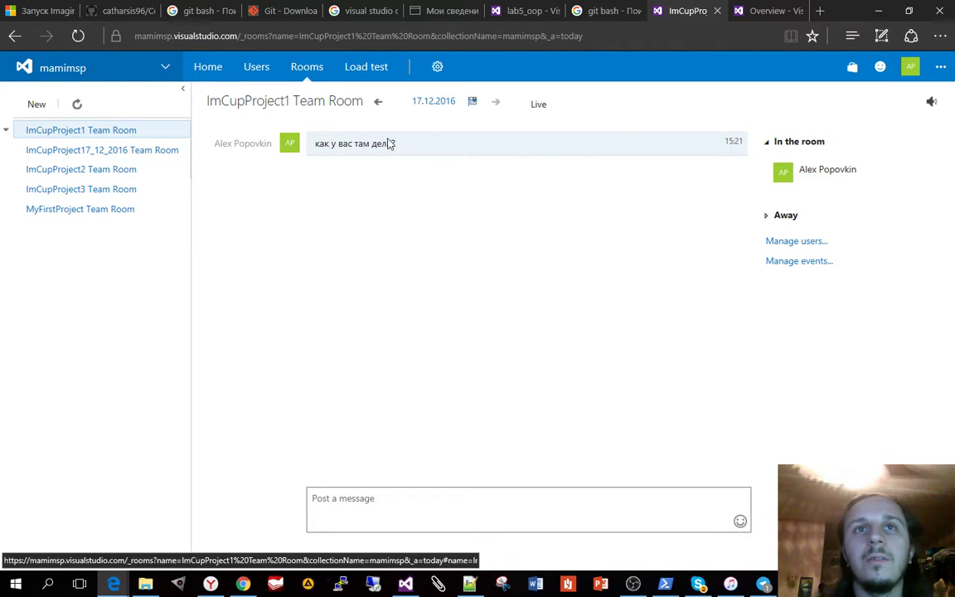
# Glance at the recent projects list and overview, then switch to the ImCupProject3 Team Room.
pyautogui.click(116, 72)
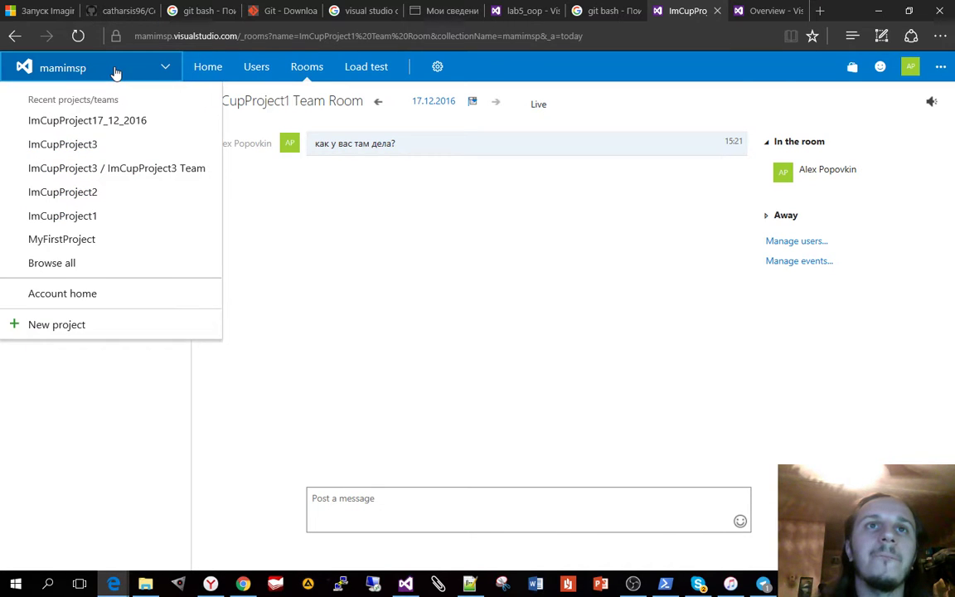
pyautogui.click(116, 72)
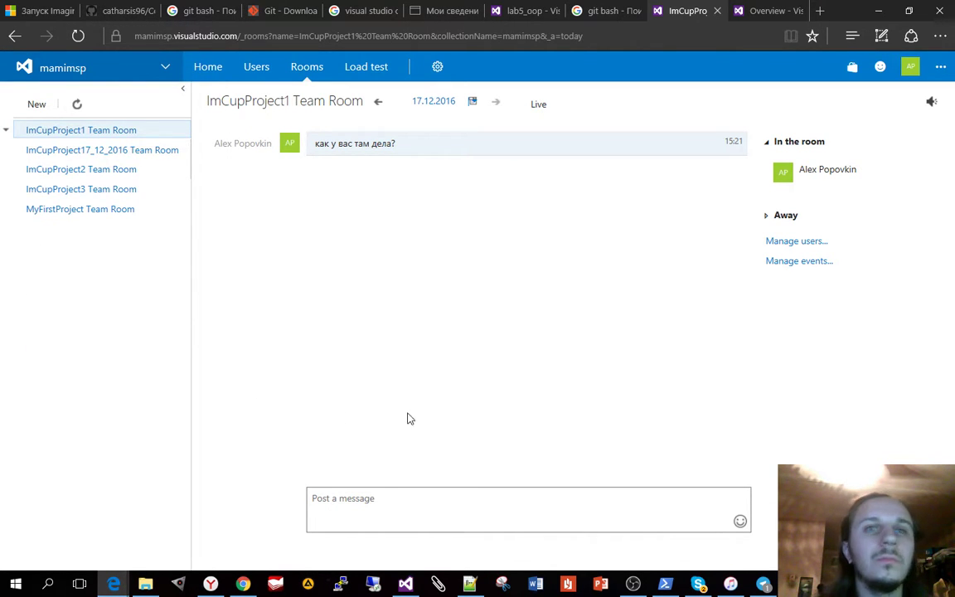
pyautogui.click(767, 10)
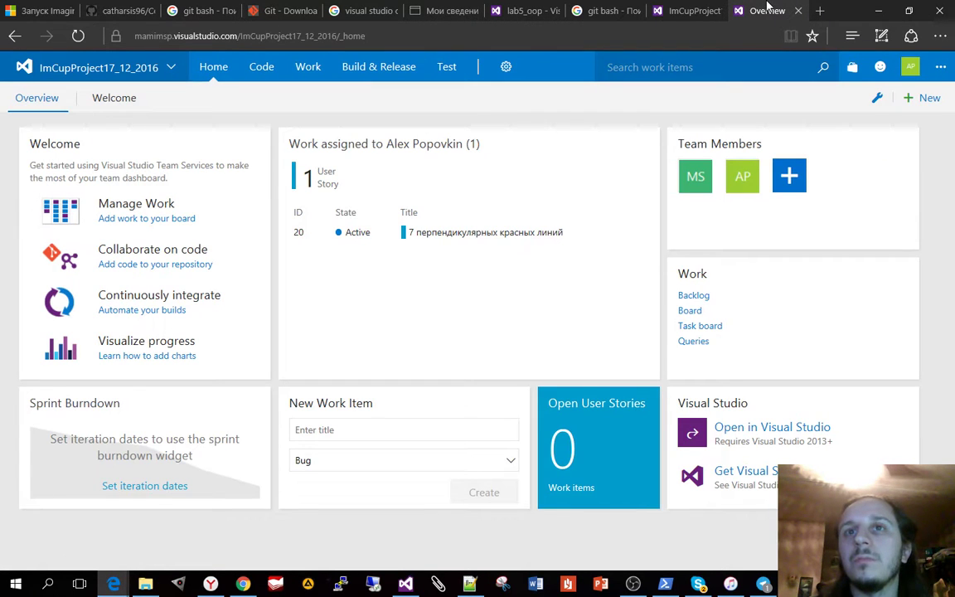
pyautogui.click(688, 10)
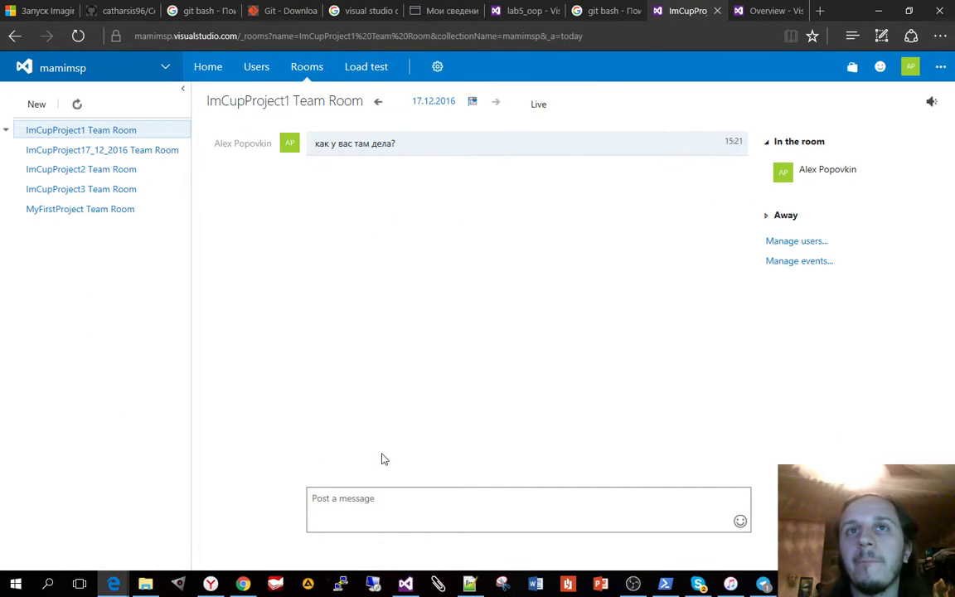
pyautogui.click(90, 79)
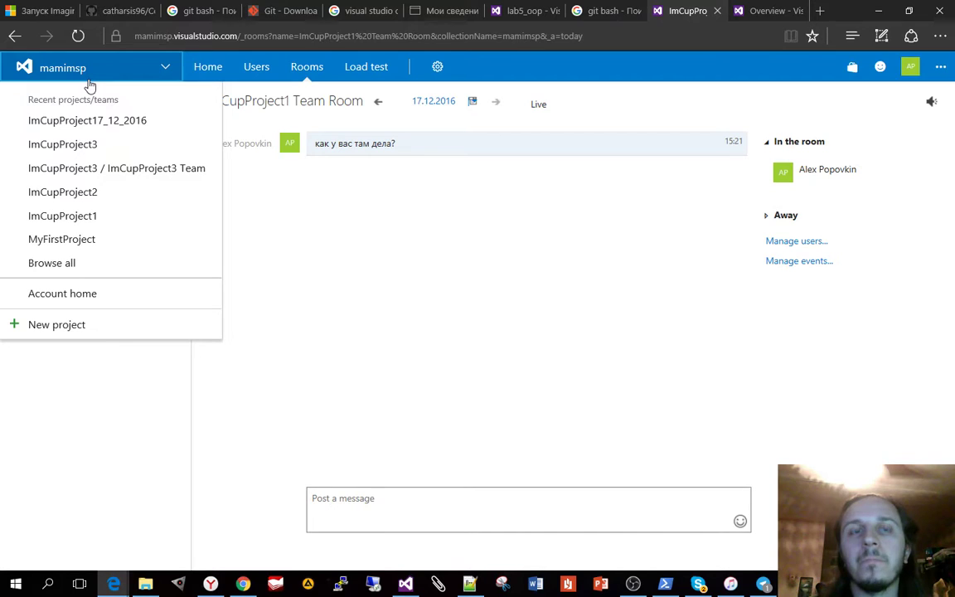
pyautogui.click(538, 422)
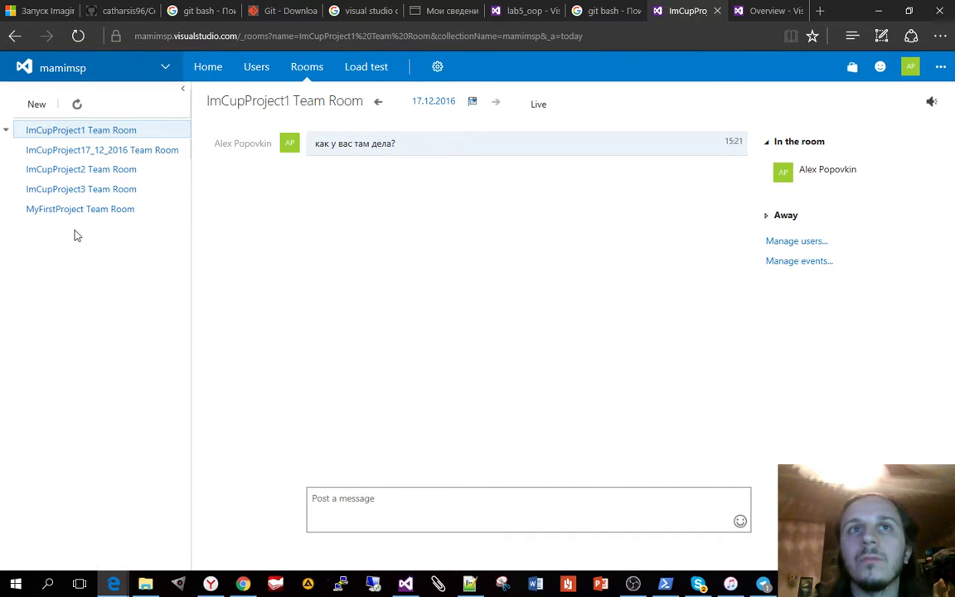
pyautogui.click(116, 188)
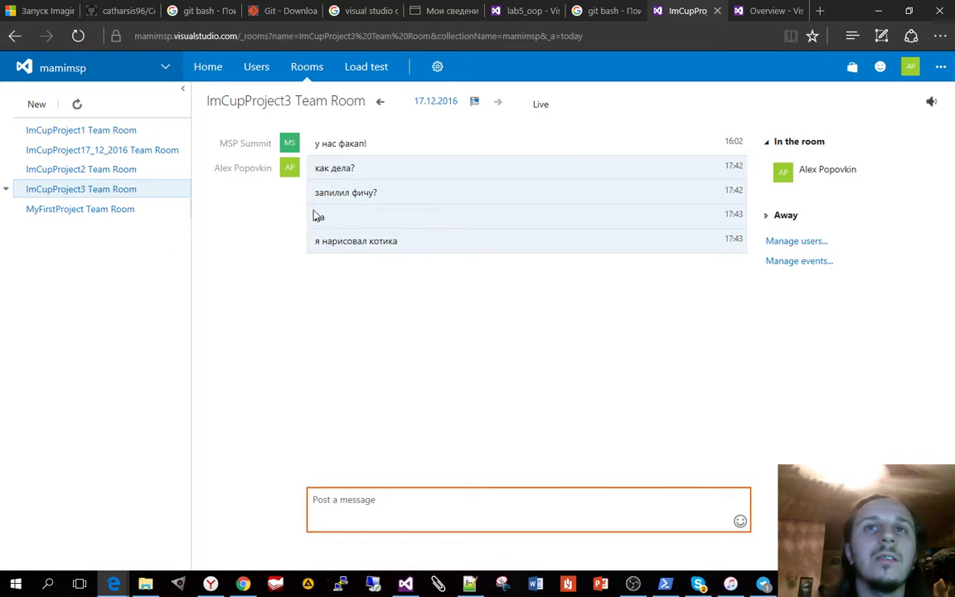
# Choose the ImCupProject3 team from the mamimsp recent projects dropdown to load its overview.
pyautogui.write('\\')
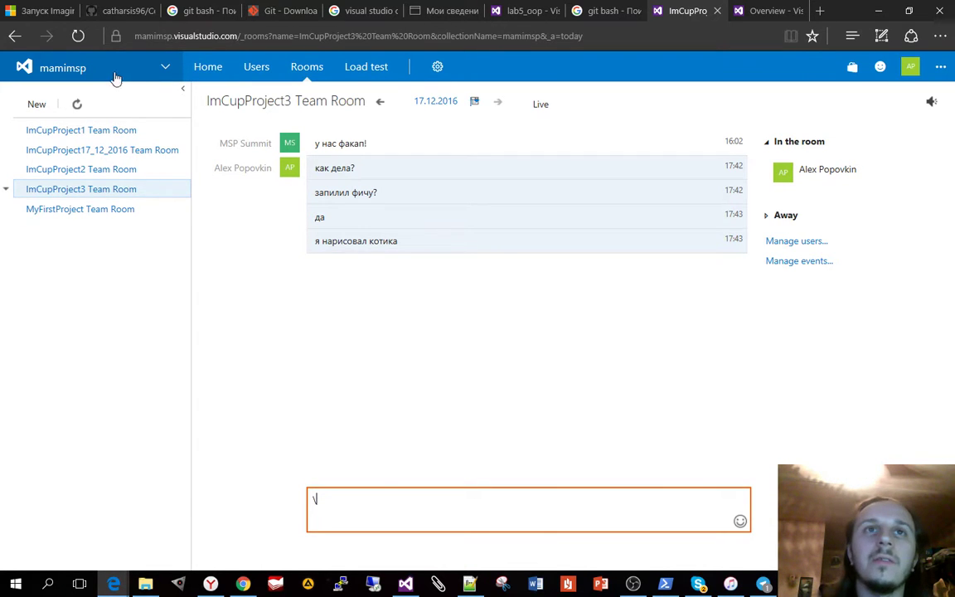
pyautogui.click(116, 76)
pyautogui.click(120, 75)
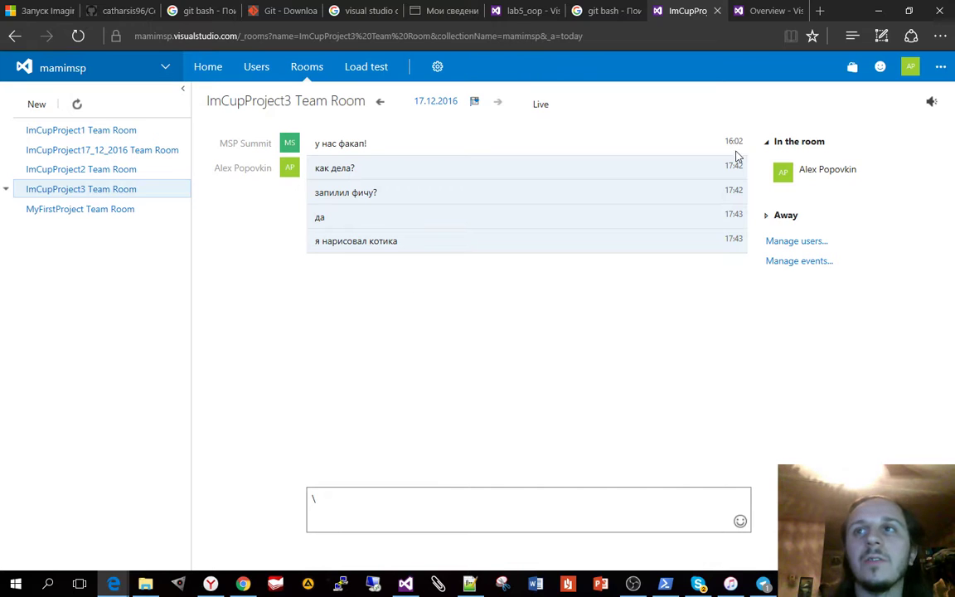
pyautogui.click(101, 72)
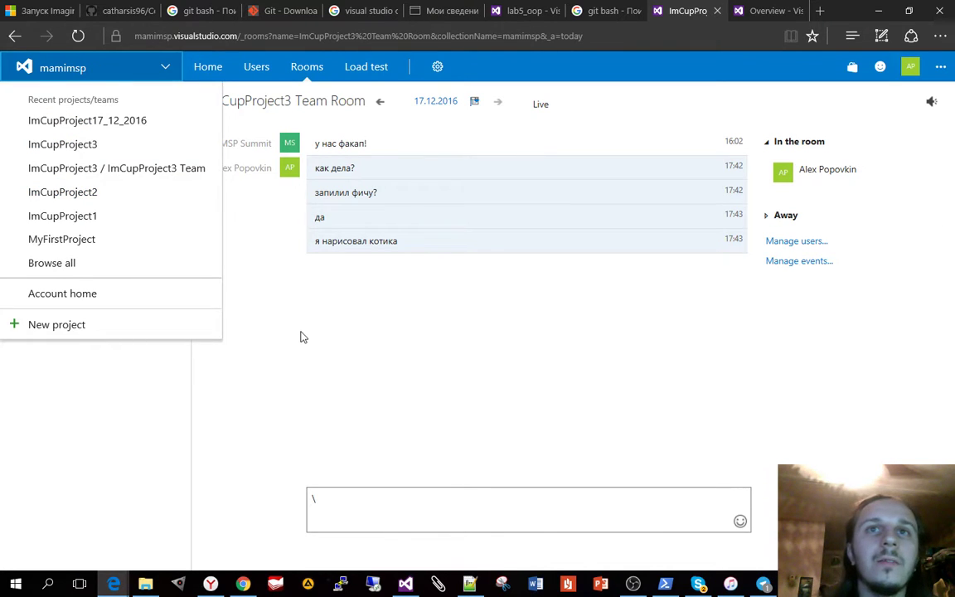
pyautogui.click(300, 335)
pyautogui.click(125, 81)
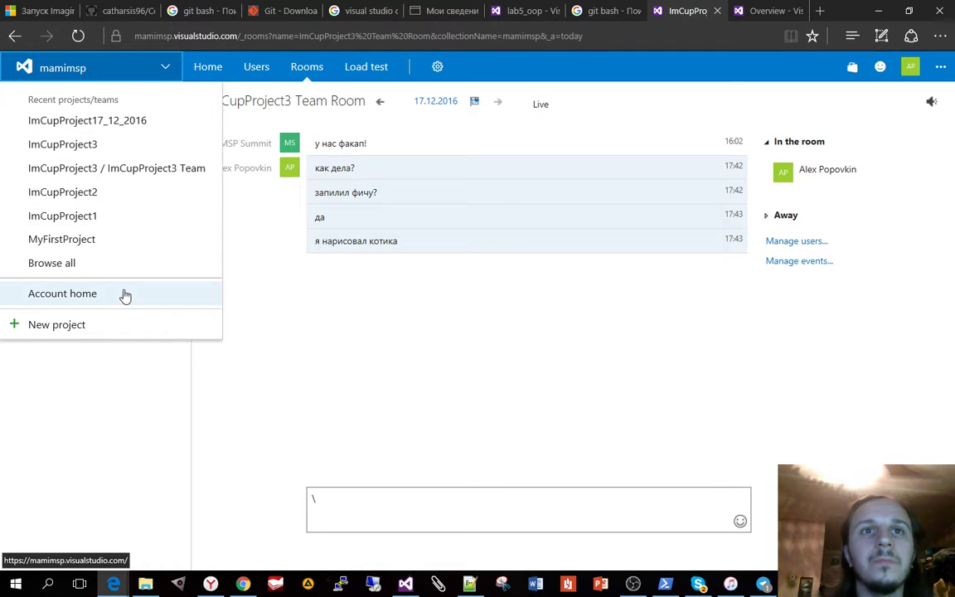
pyautogui.click(129, 168)
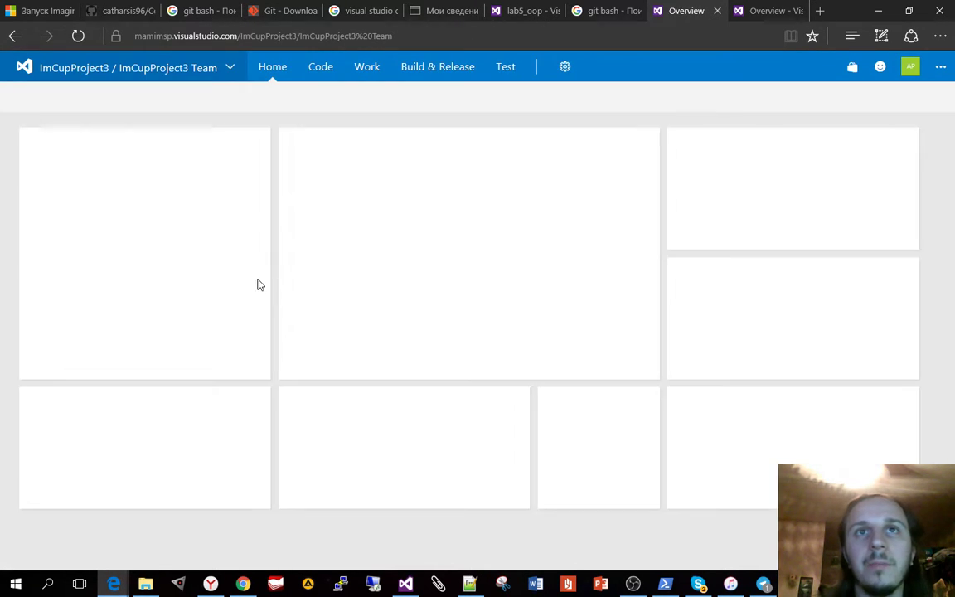
# Open the ImCupProject3 repository, check its branches and commit history, then return to the master files.
pyautogui.click(174, 266)
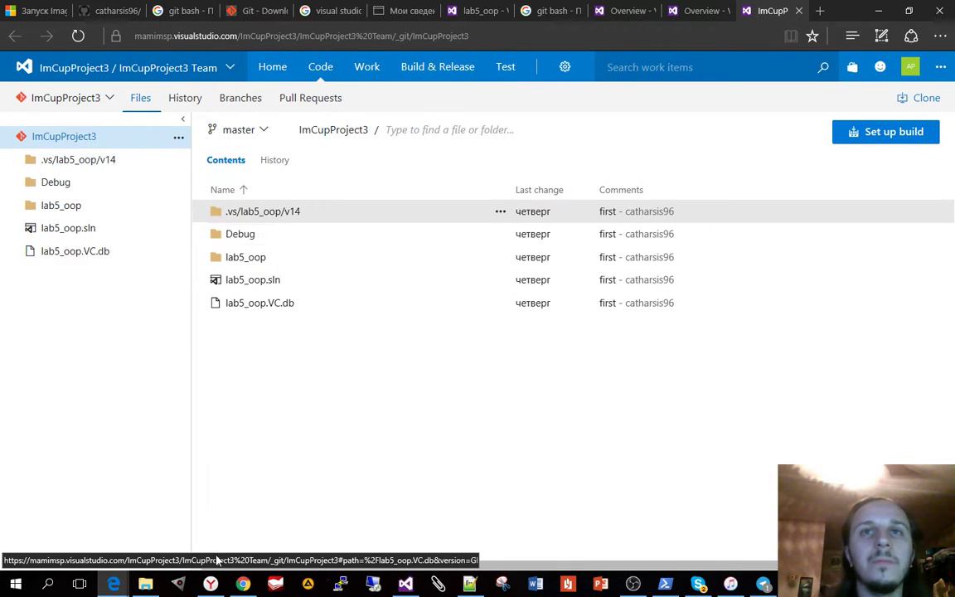
pyautogui.click(246, 131)
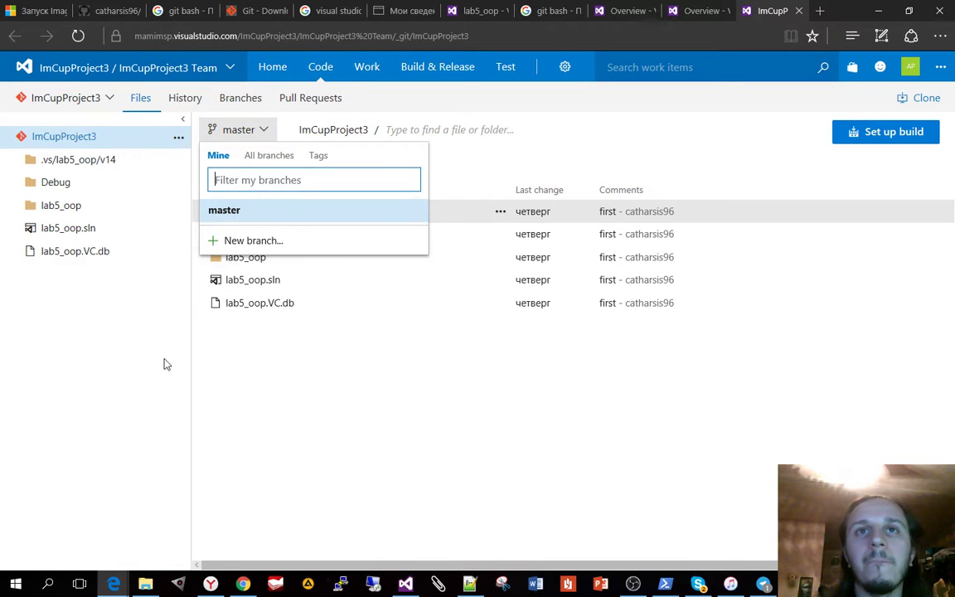
pyautogui.click(166, 362)
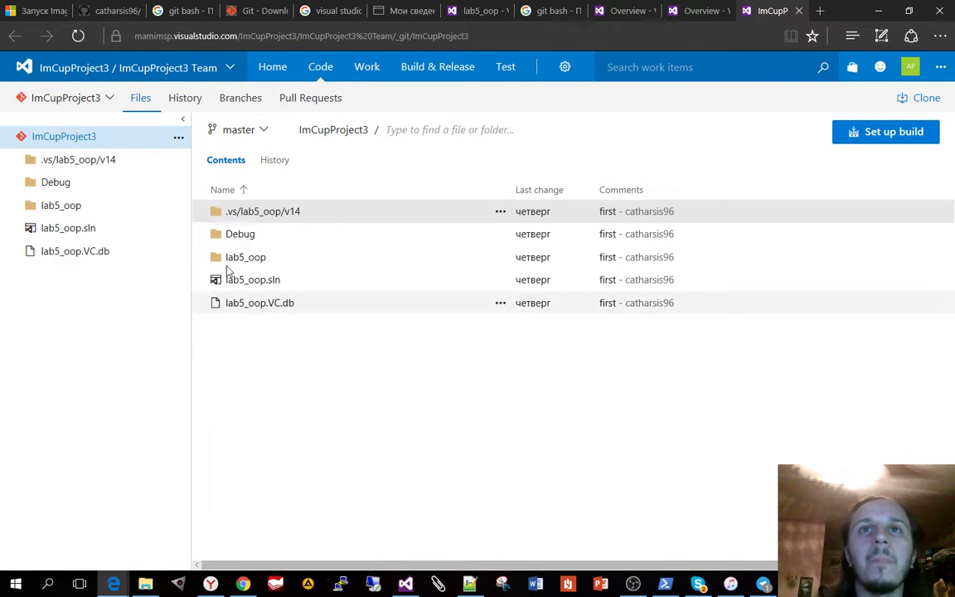
pyautogui.click(184, 98)
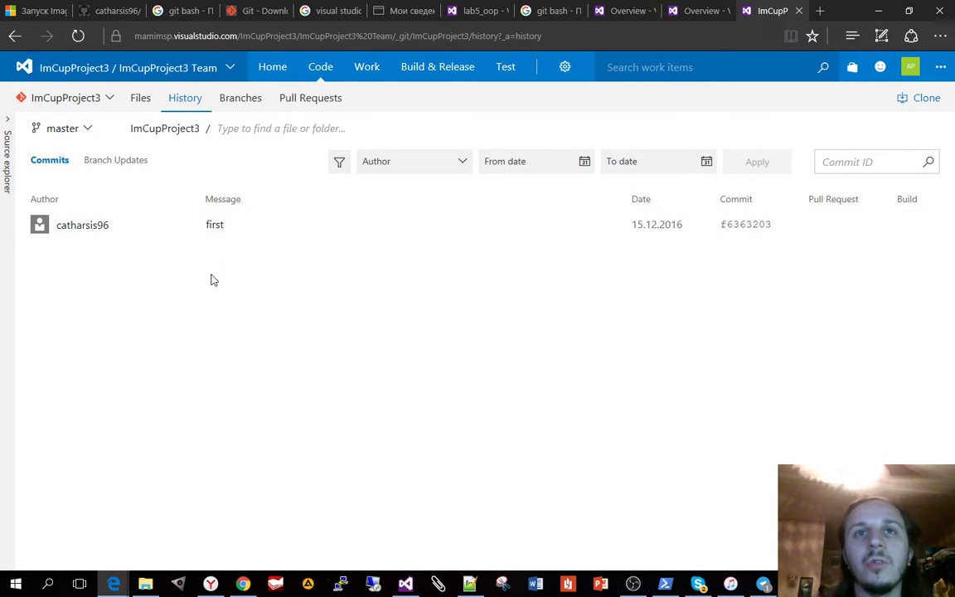
pyautogui.click(139, 99)
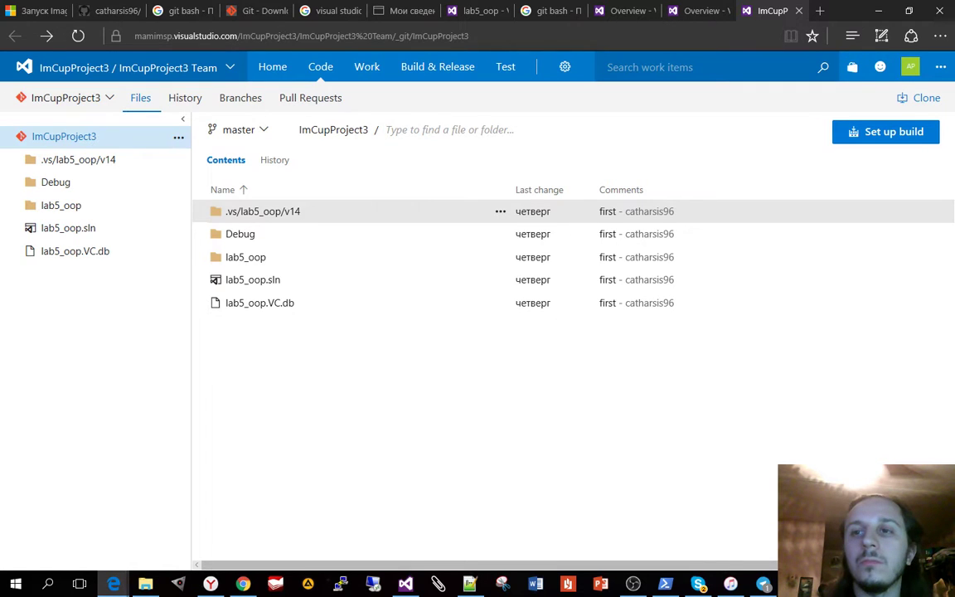
pyautogui.click(740, 451)
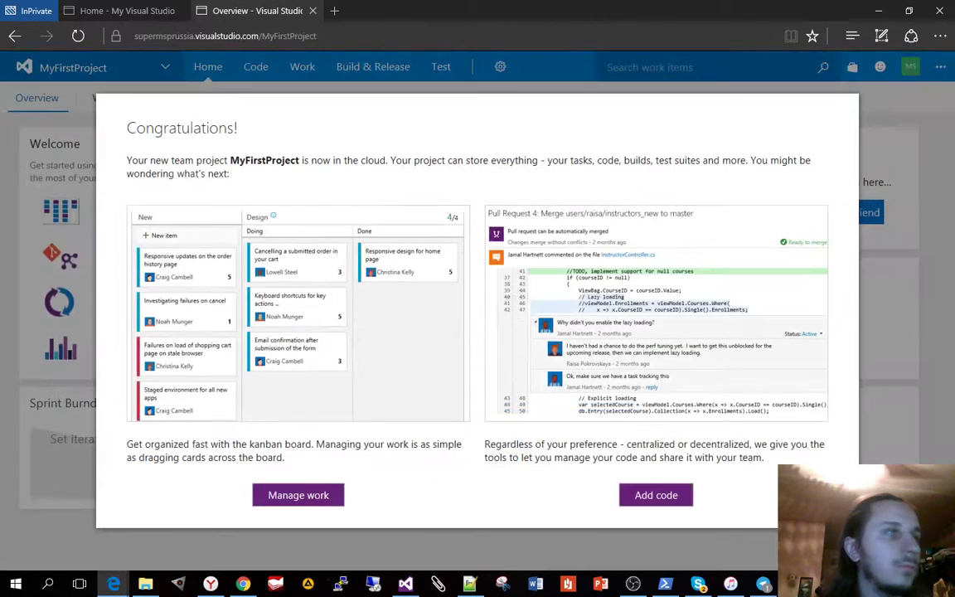
pyautogui.click(843, 111)
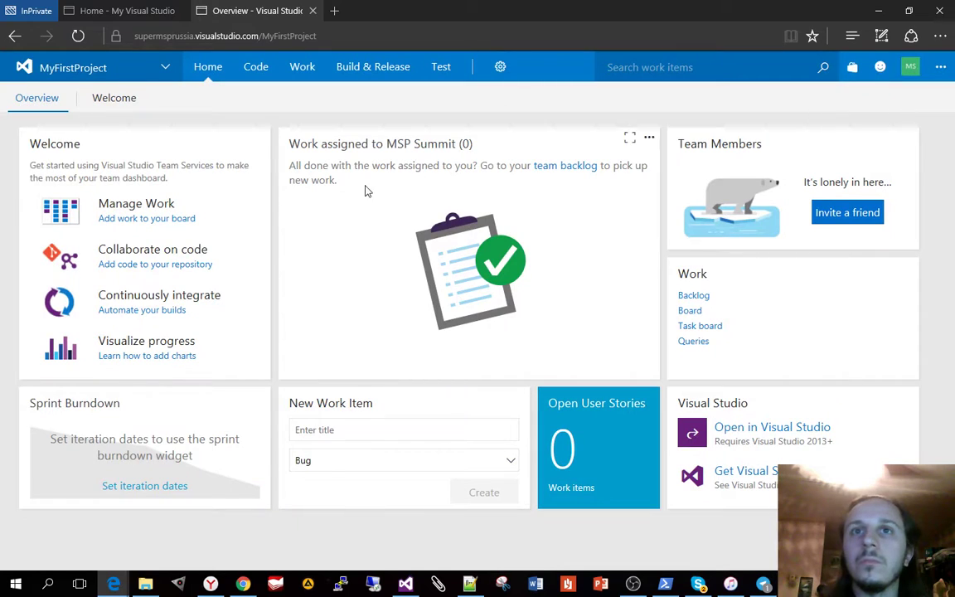
pyautogui.click(149, 64)
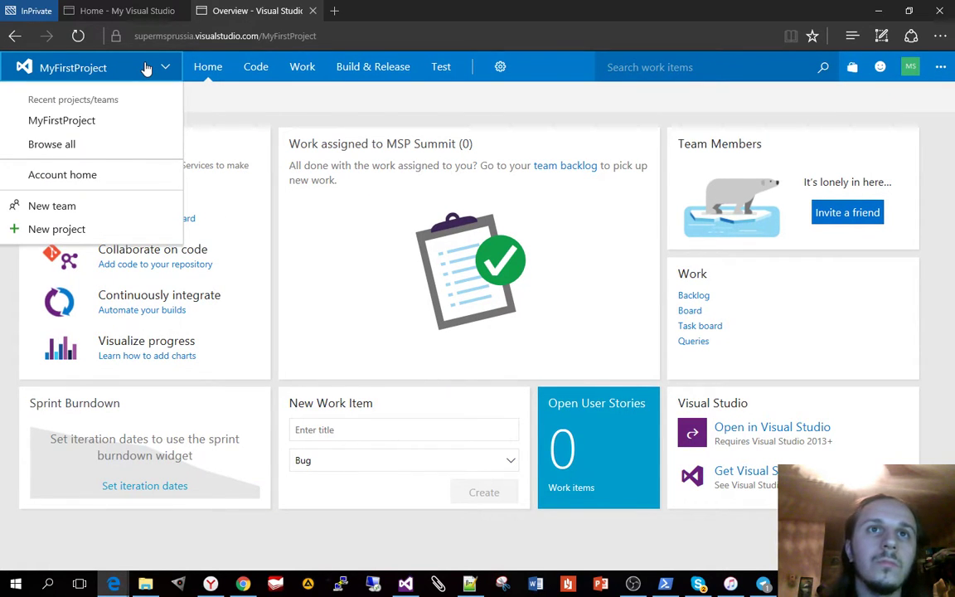
pyautogui.click(145, 68)
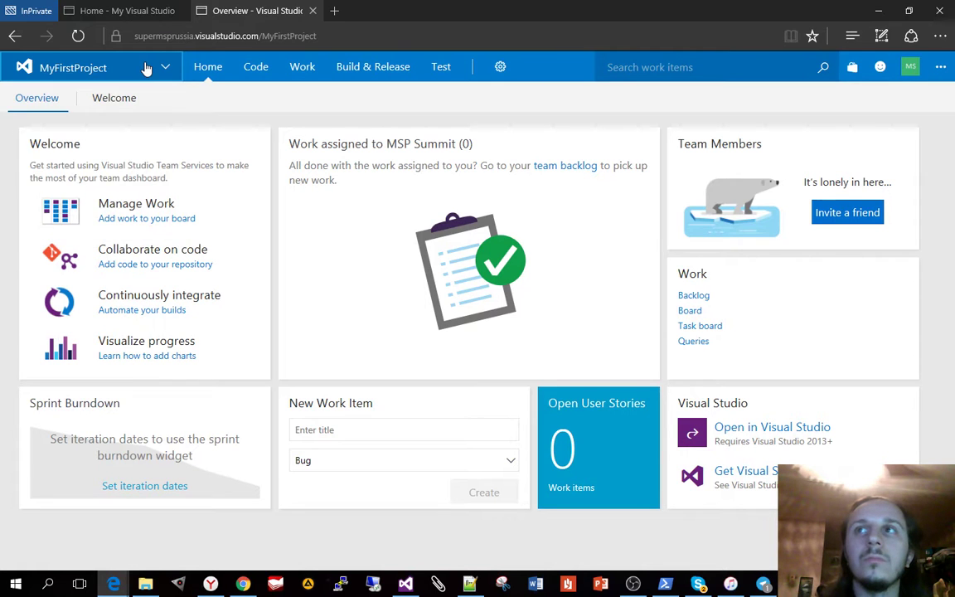
pyautogui.click(164, 68)
pyautogui.click(114, 121)
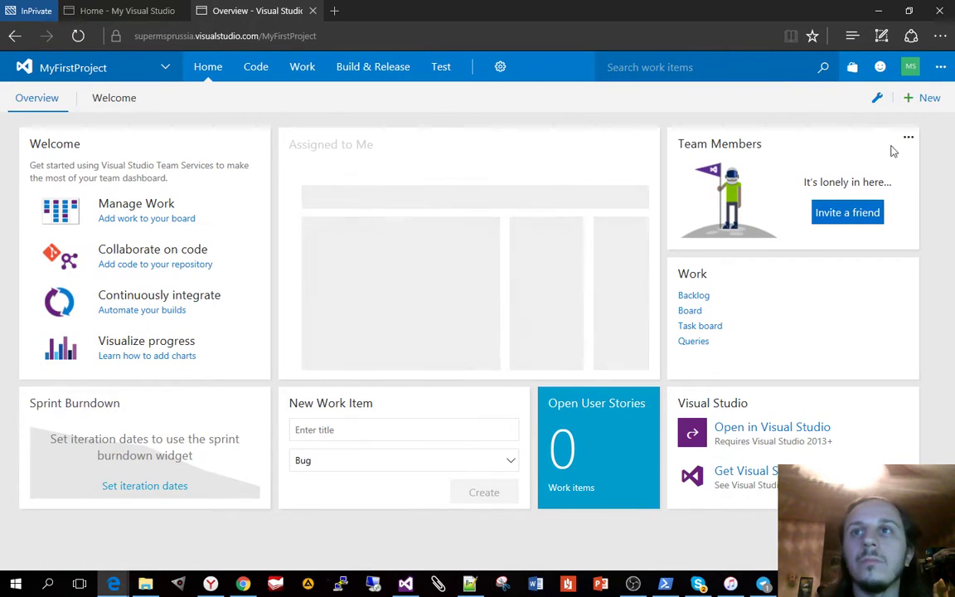
pyautogui.moveTo(154, 249)
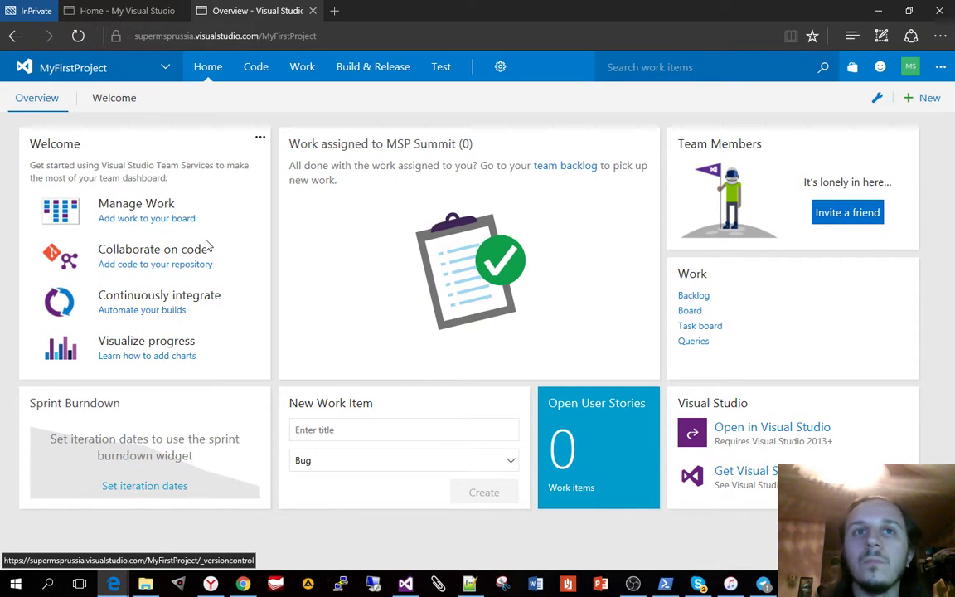
pyautogui.click(200, 250)
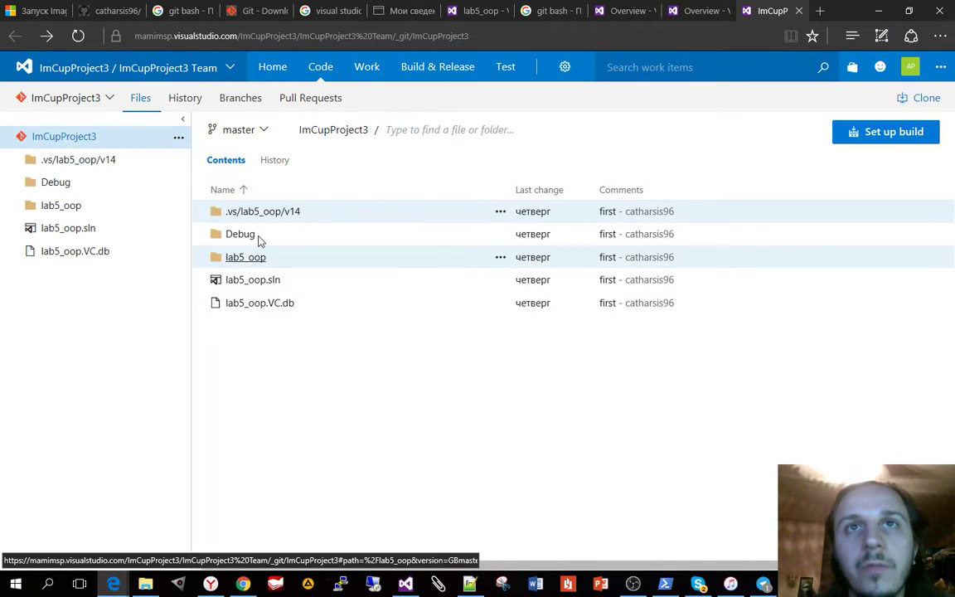
# View TStack.h in the lab5_oop folder, then go to Work to see items assigned to me.
pyautogui.click(249, 258)
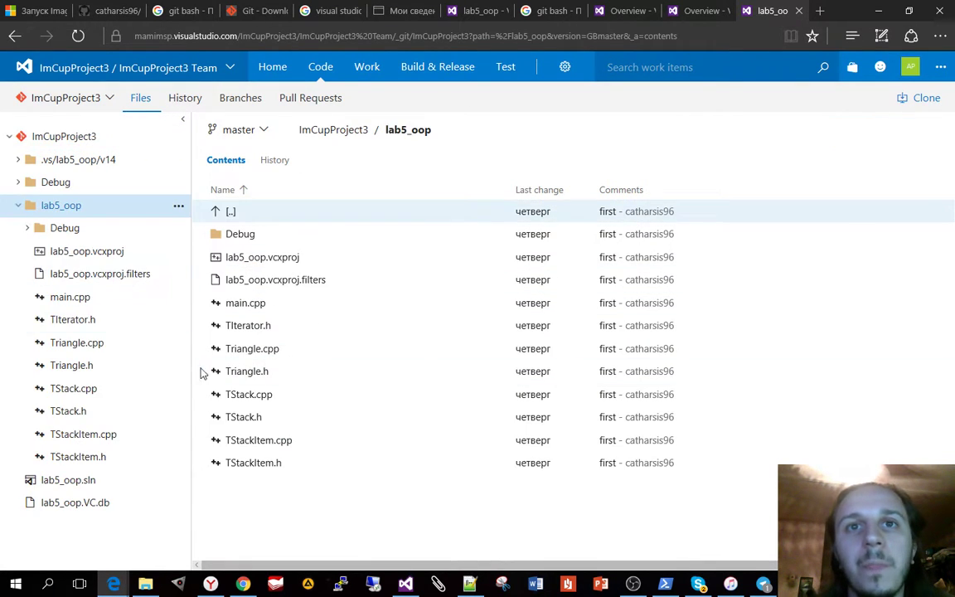
pyautogui.click(240, 417)
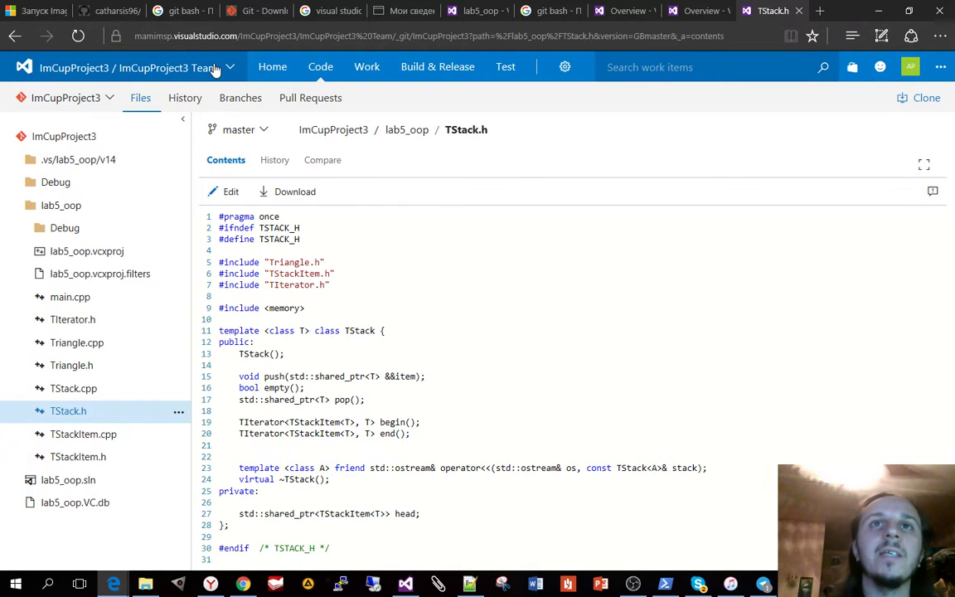
pyautogui.moveTo(320, 67)
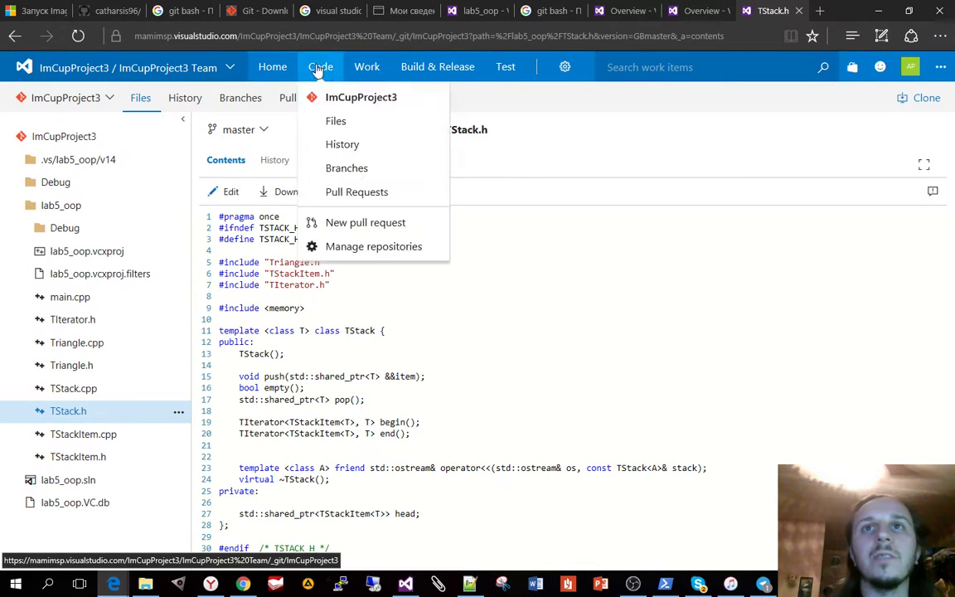
pyautogui.click(377, 96)
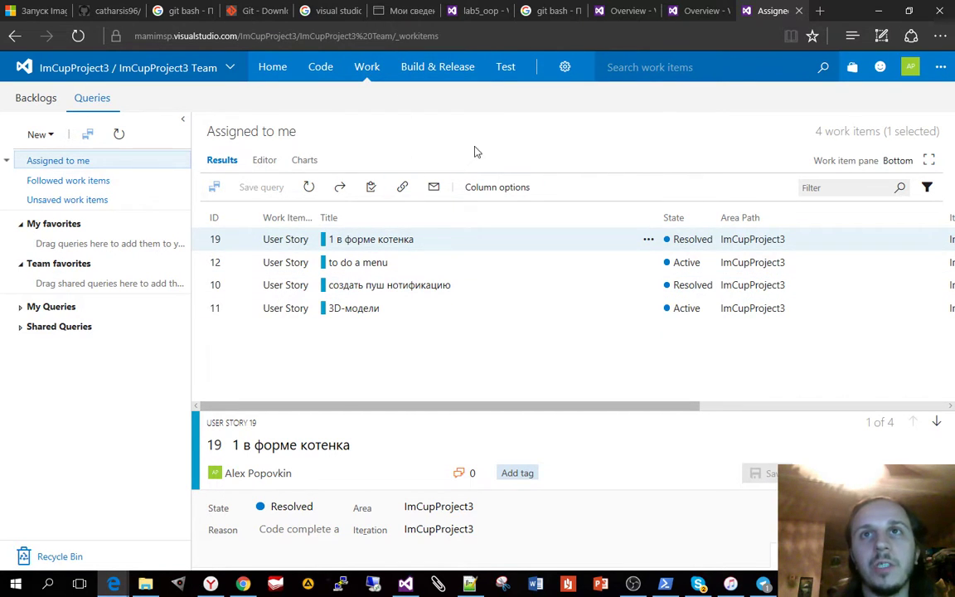
pyautogui.moveTo(370, 263)
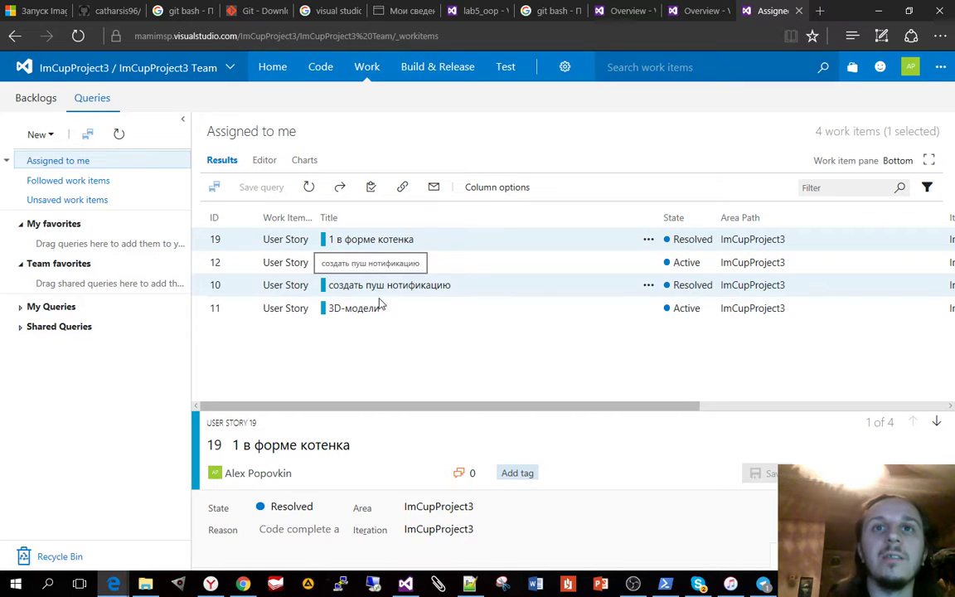
# Open user story 10 "создать пуш нотификацию" in full detail, then go back to Assigned to me.
pyautogui.click(396, 286)
pyautogui.doubleClick(396, 287)
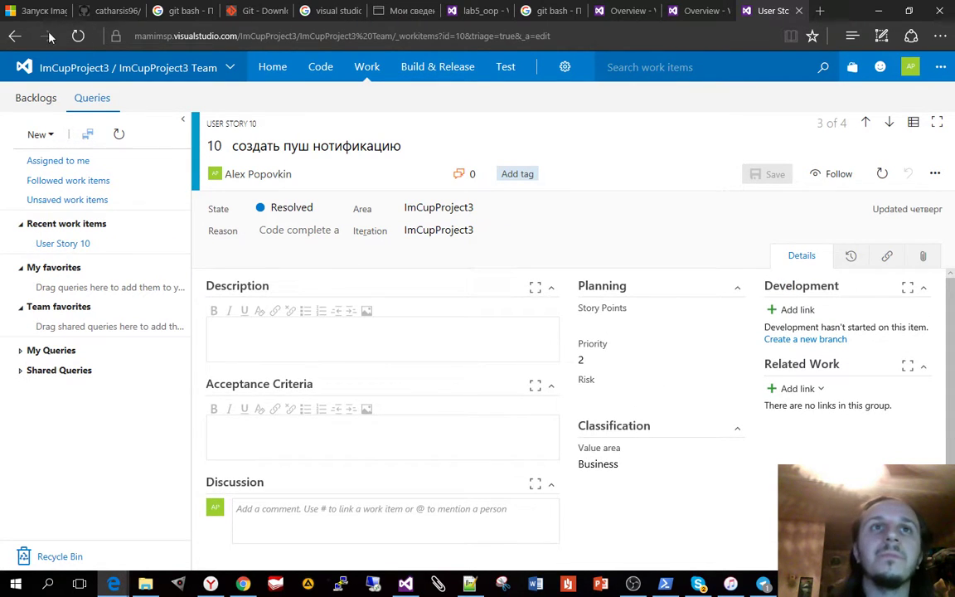
pyautogui.click(15, 36)
# Check the recent projects and teams list, switch browser windows, then reopen the project list.
pyautogui.click(217, 69)
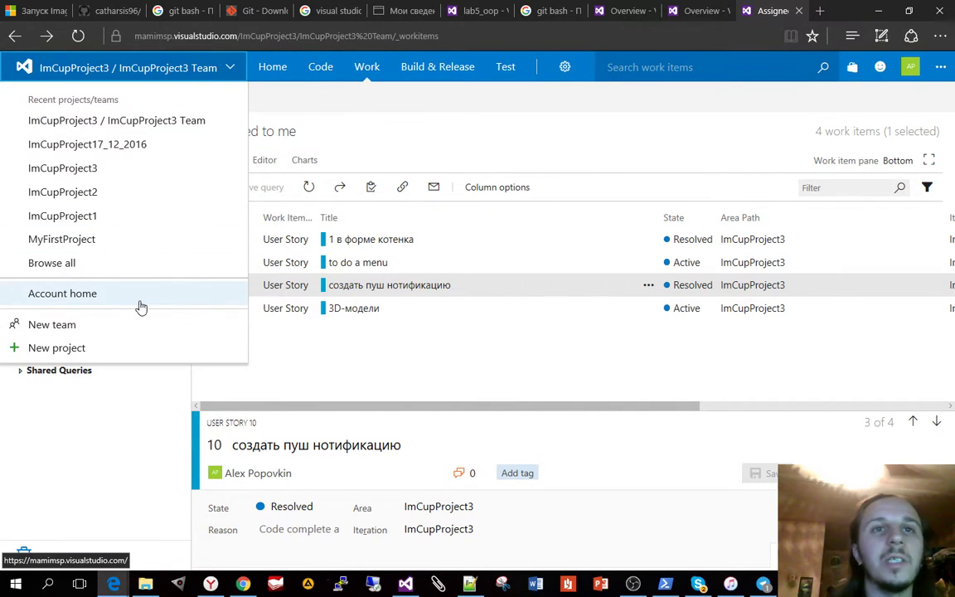
pyautogui.click(455, 386)
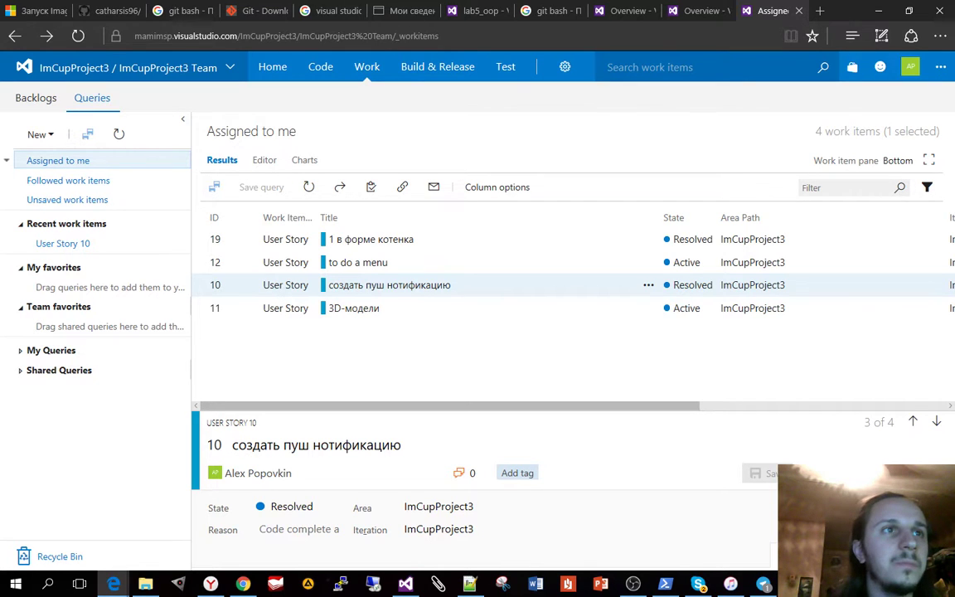
pyautogui.hotkey('alt', 'Tab')
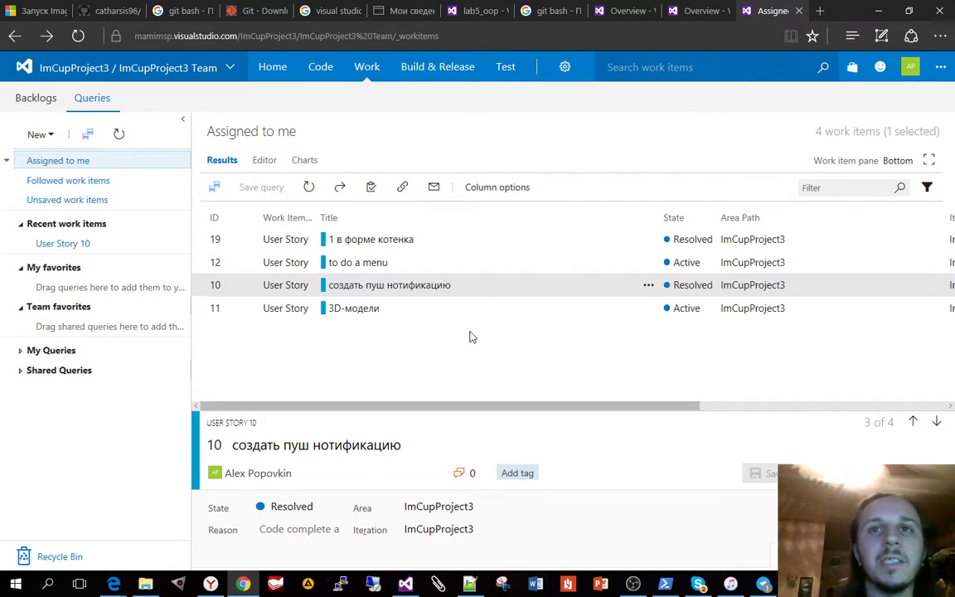
pyautogui.click(471, 335)
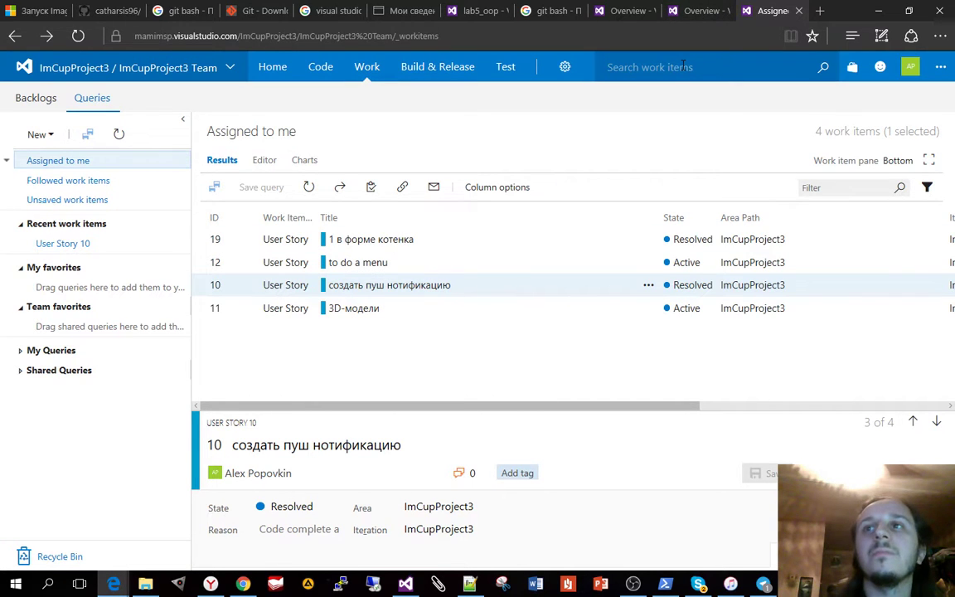
pyautogui.click(170, 71)
# Choose Account home to see six recent projects, three team rooms and build-minute usage.
pyautogui.click(103, 292)
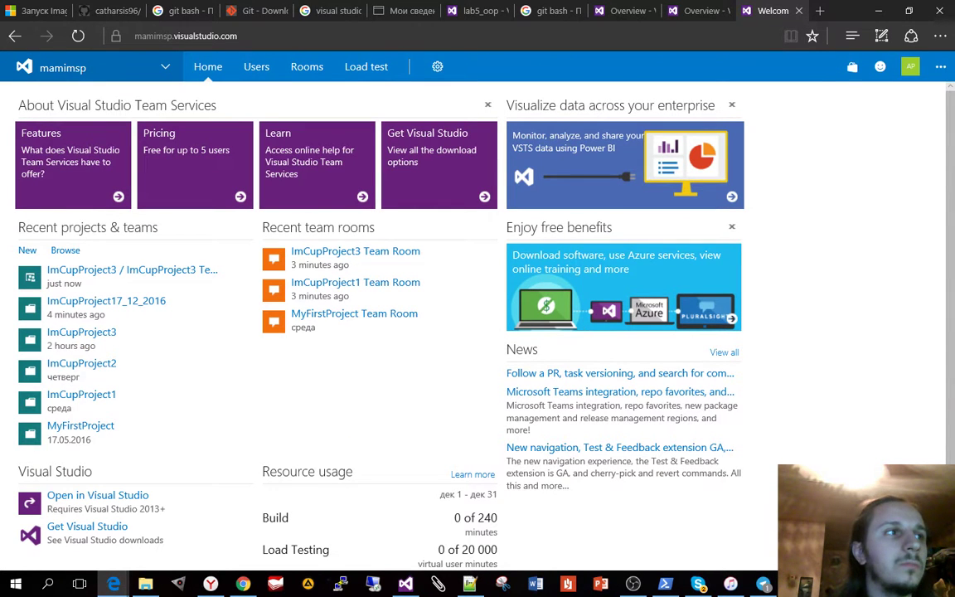
pyautogui.hotkey('alt', 'Tab')
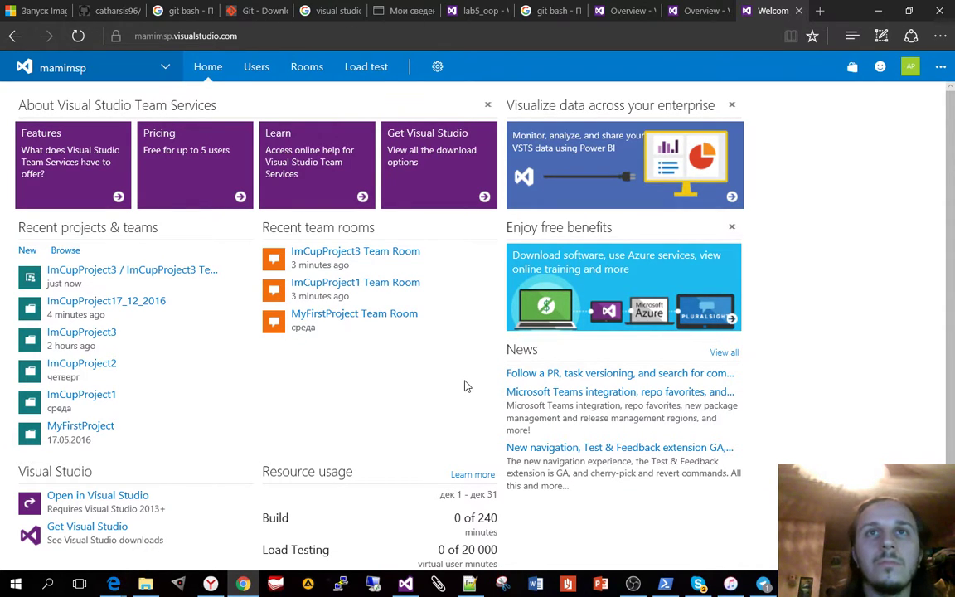
# Open Rooms and select the ImCupProject3 Team Room, showing its five earlier messages.
pyautogui.click(323, 68)
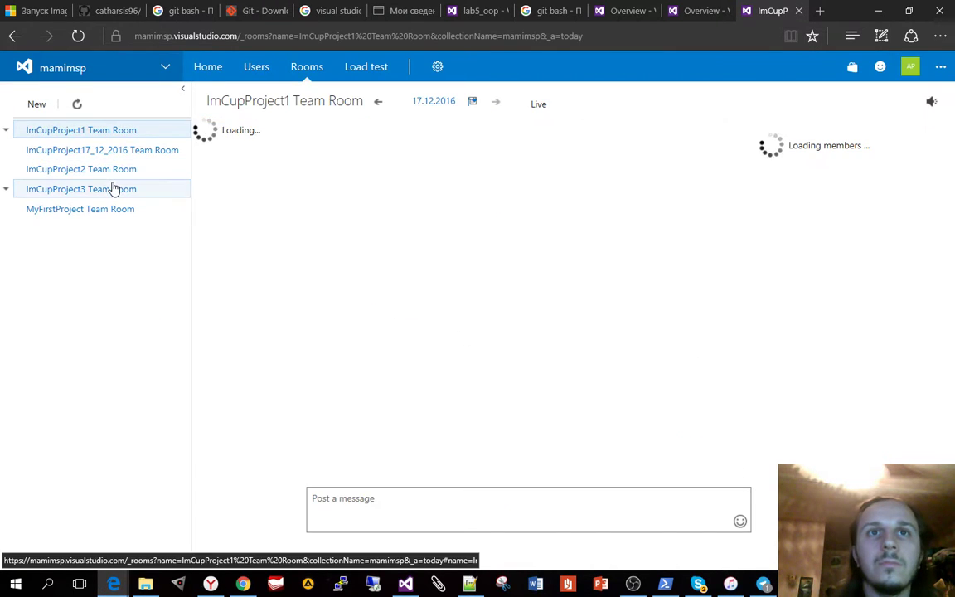
pyautogui.click(114, 189)
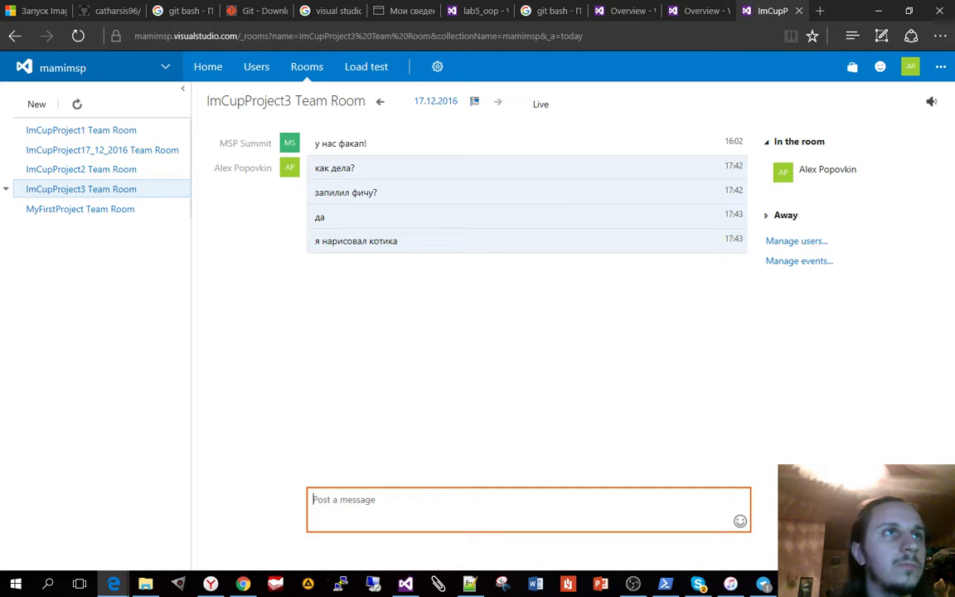
pyautogui.hotkey('alt', 'Tab')
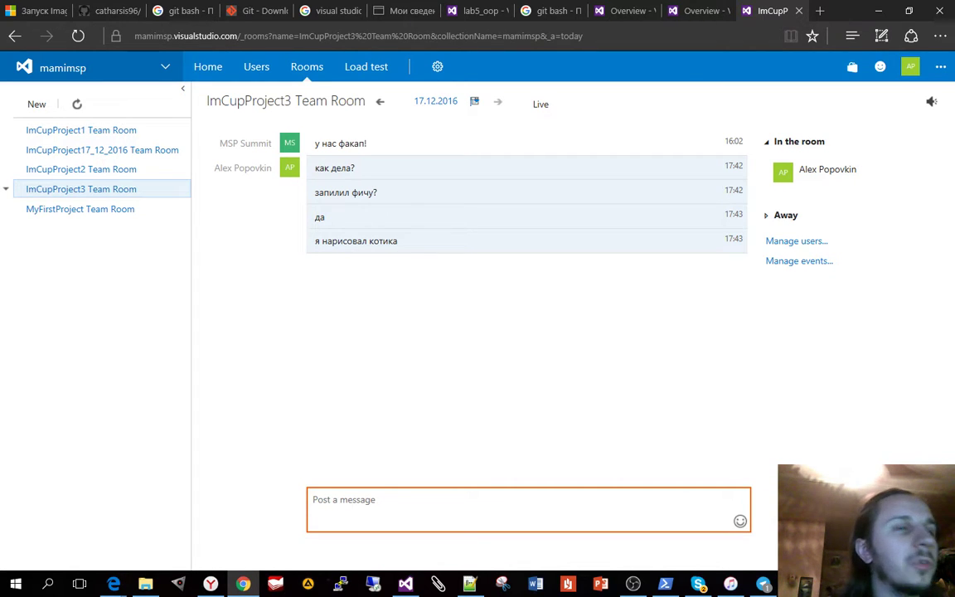
pyautogui.click(286, 286)
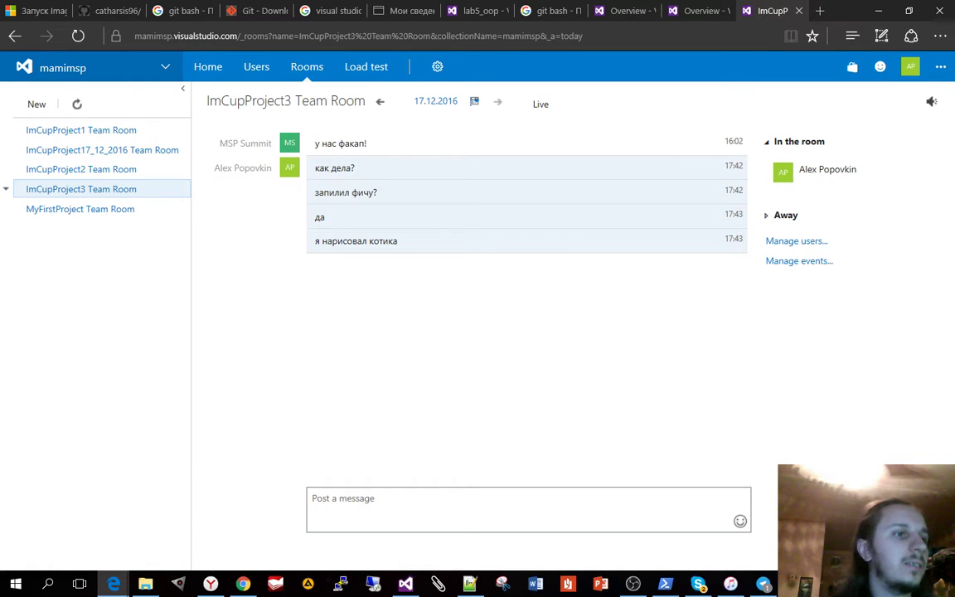
pyautogui.click(633, 583)
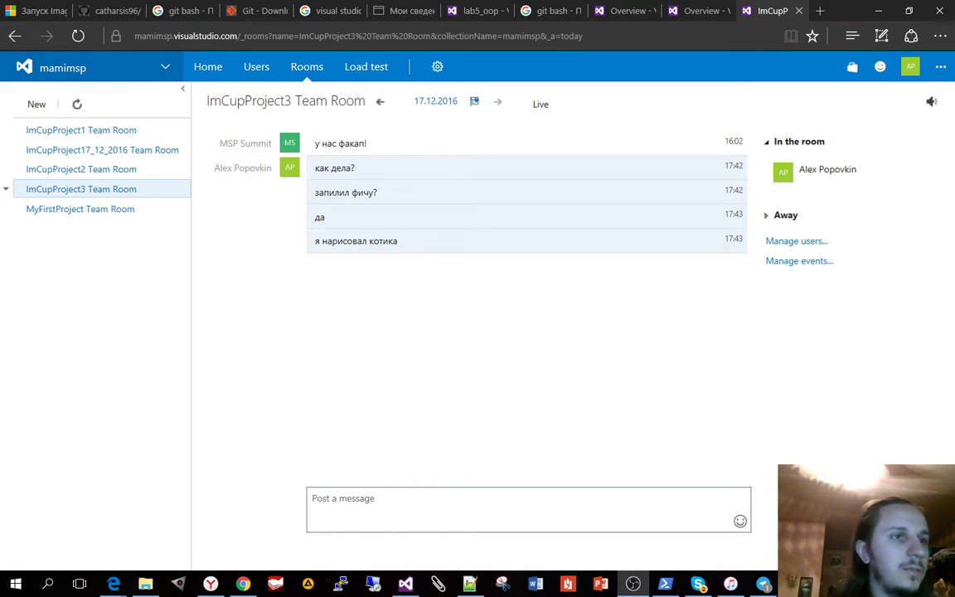